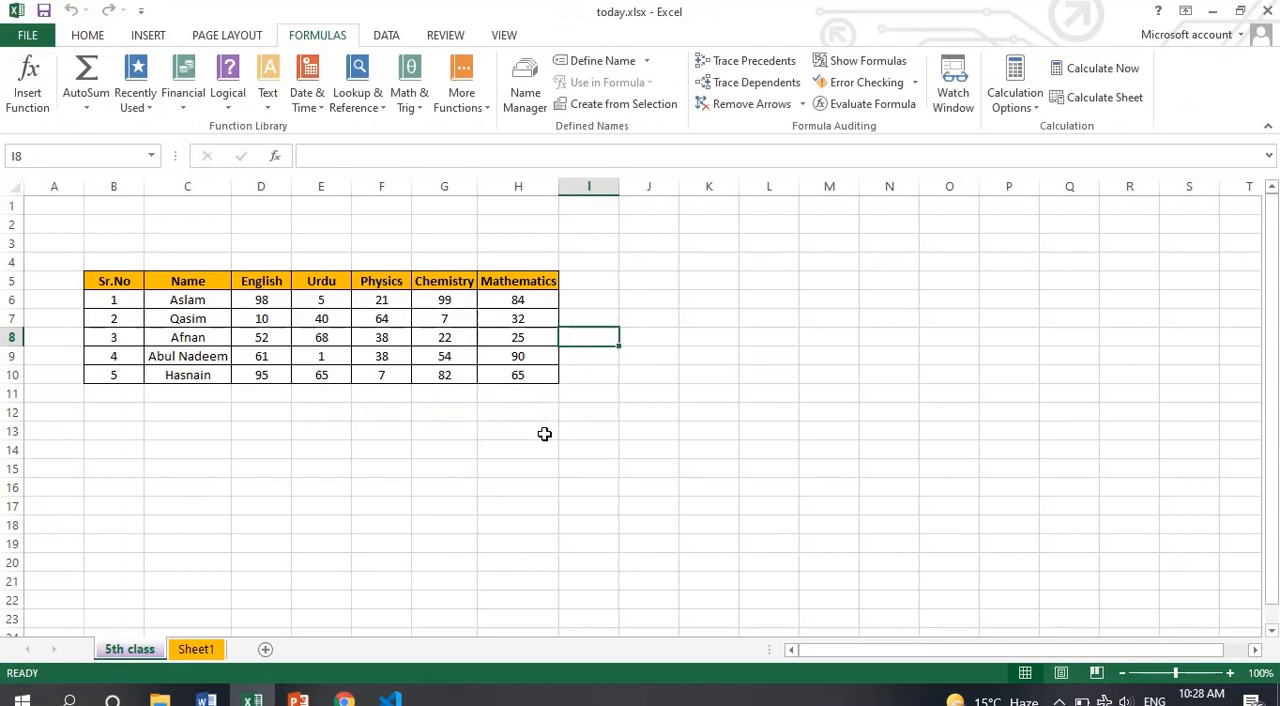
Enter the formula =LEN(C6) in cell J6 to count the characters of the first student's name
left_click(665, 292)
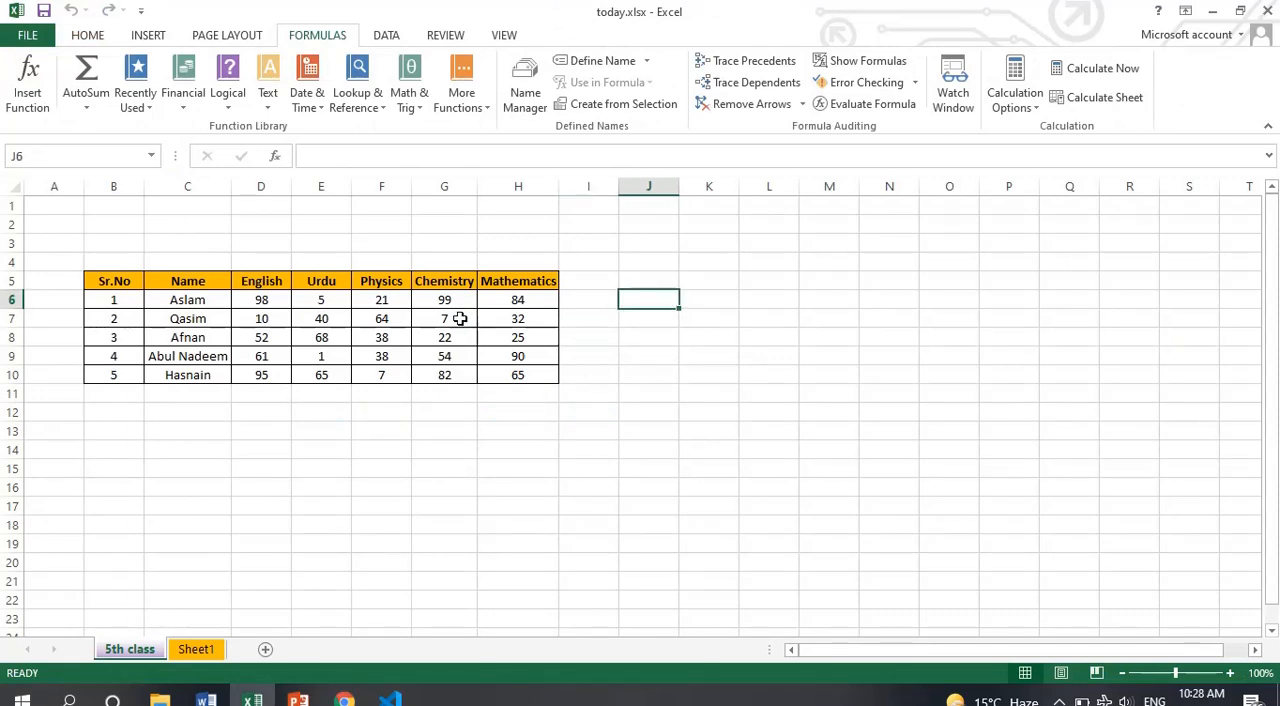
left_click(197, 300)
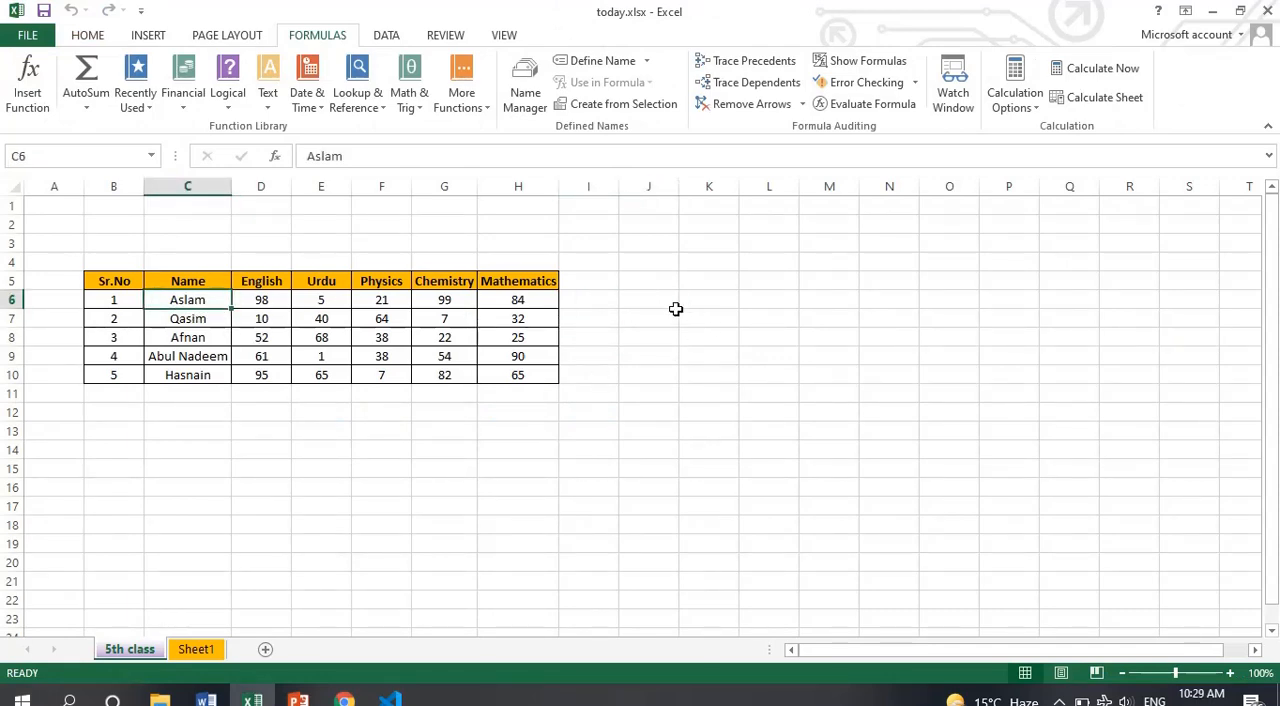
left_click(642, 301)
type("=")
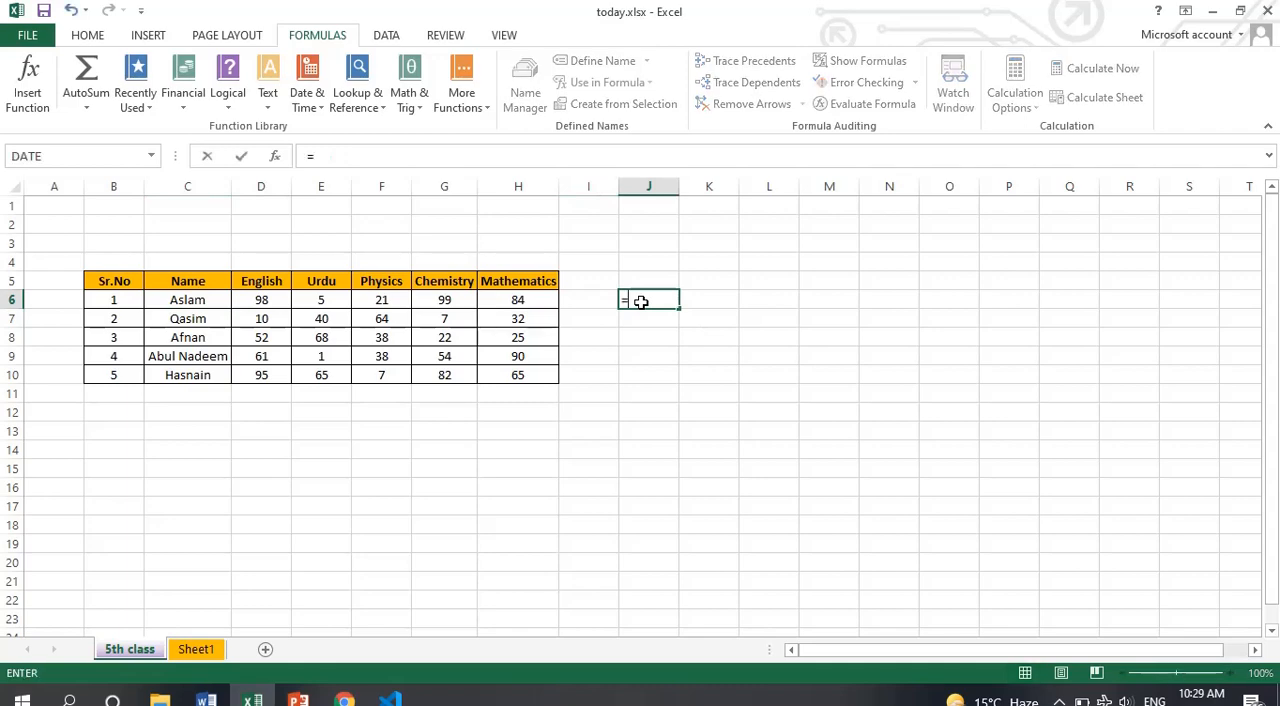
type("len(")
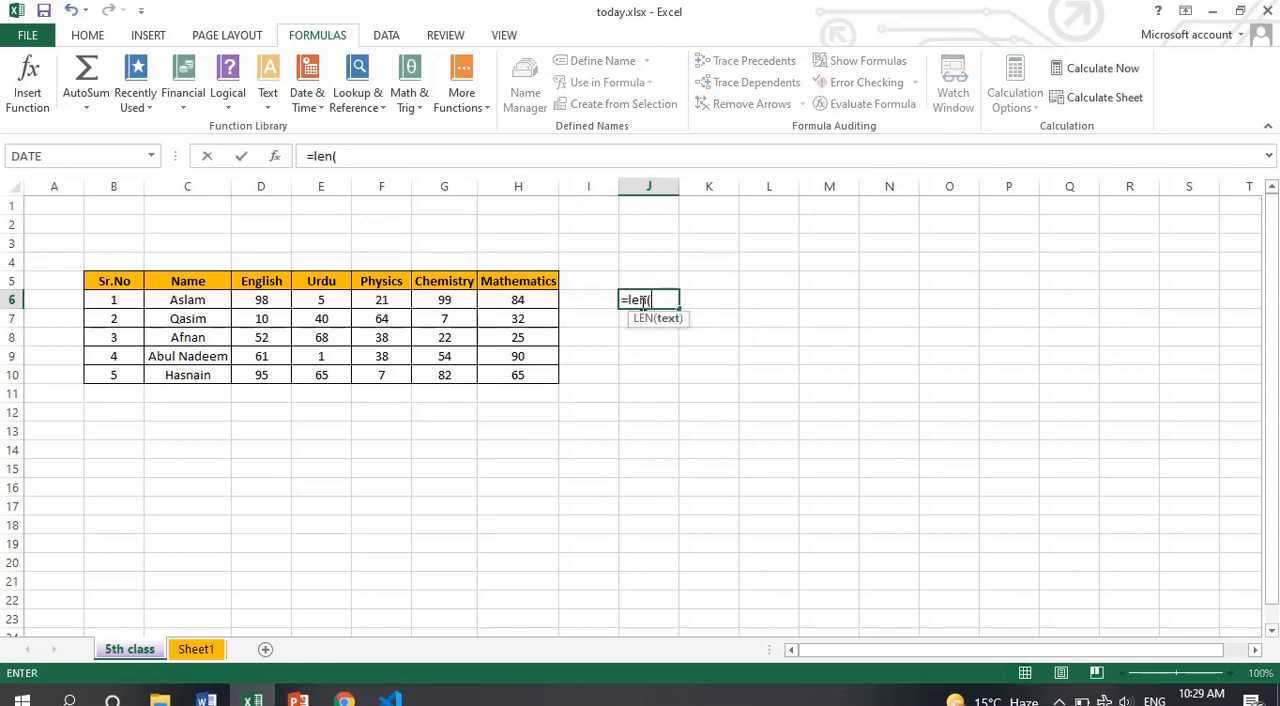
left_click(181, 302)
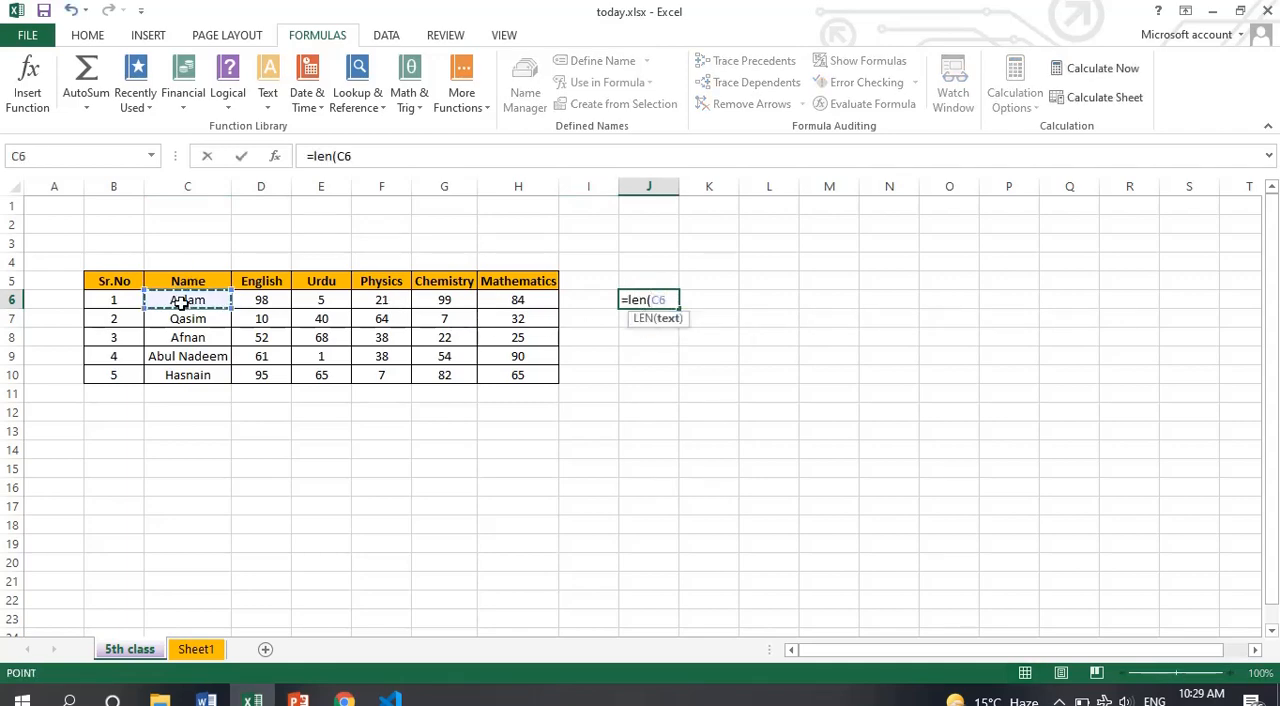
type(")")
key("Return")
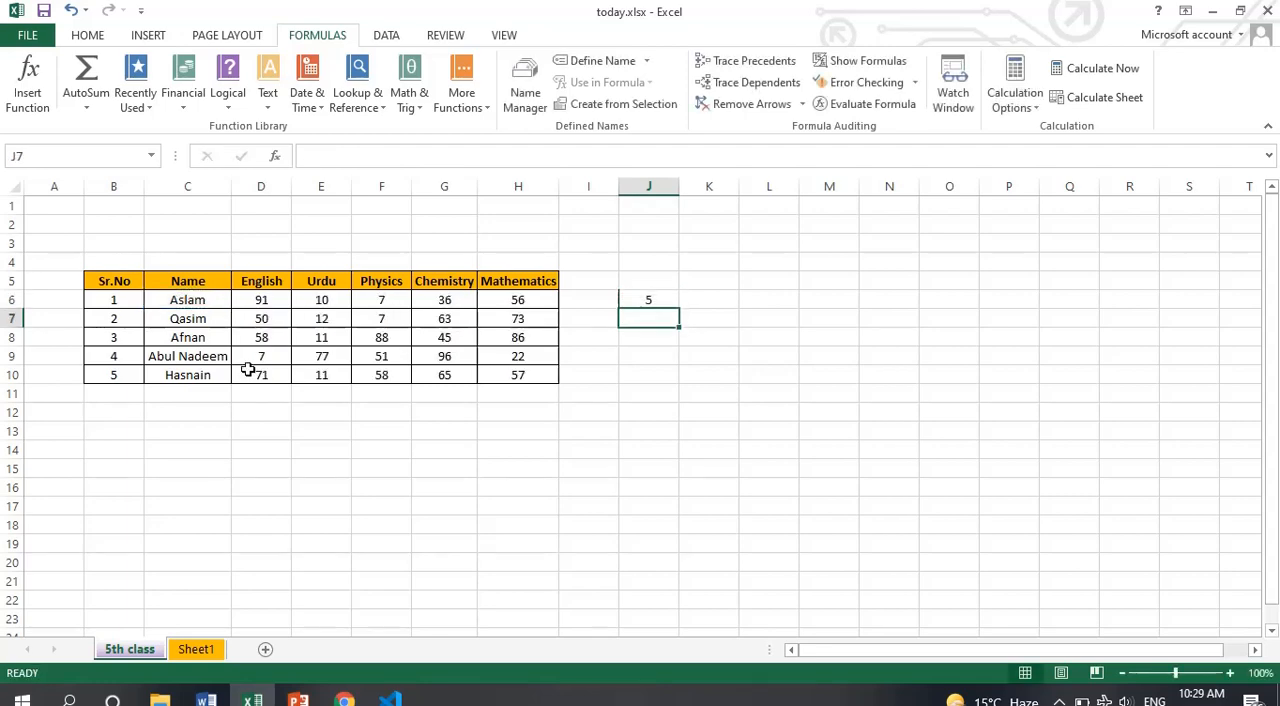
left_click(652, 298)
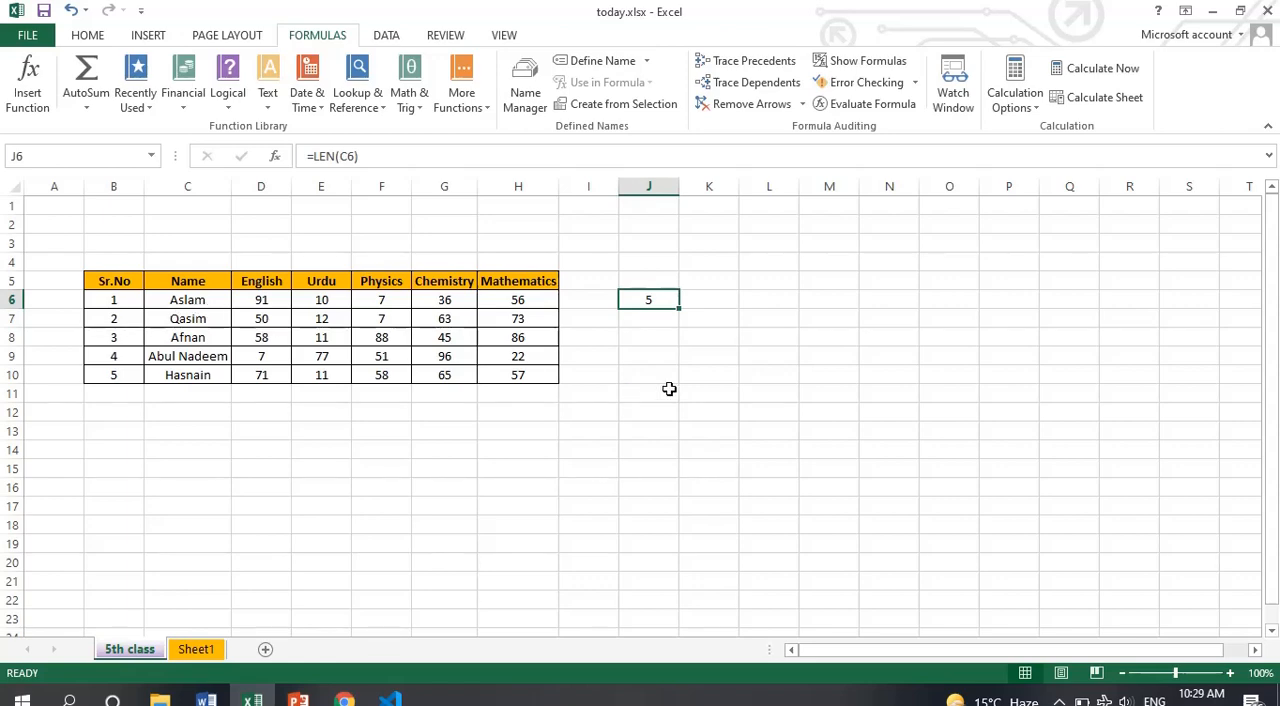
Check the LEFT entry on the PowerPoint formula slide, and back in Excel replace the J6 formula with =LEFT(C6,3)
key("alt+Tab")
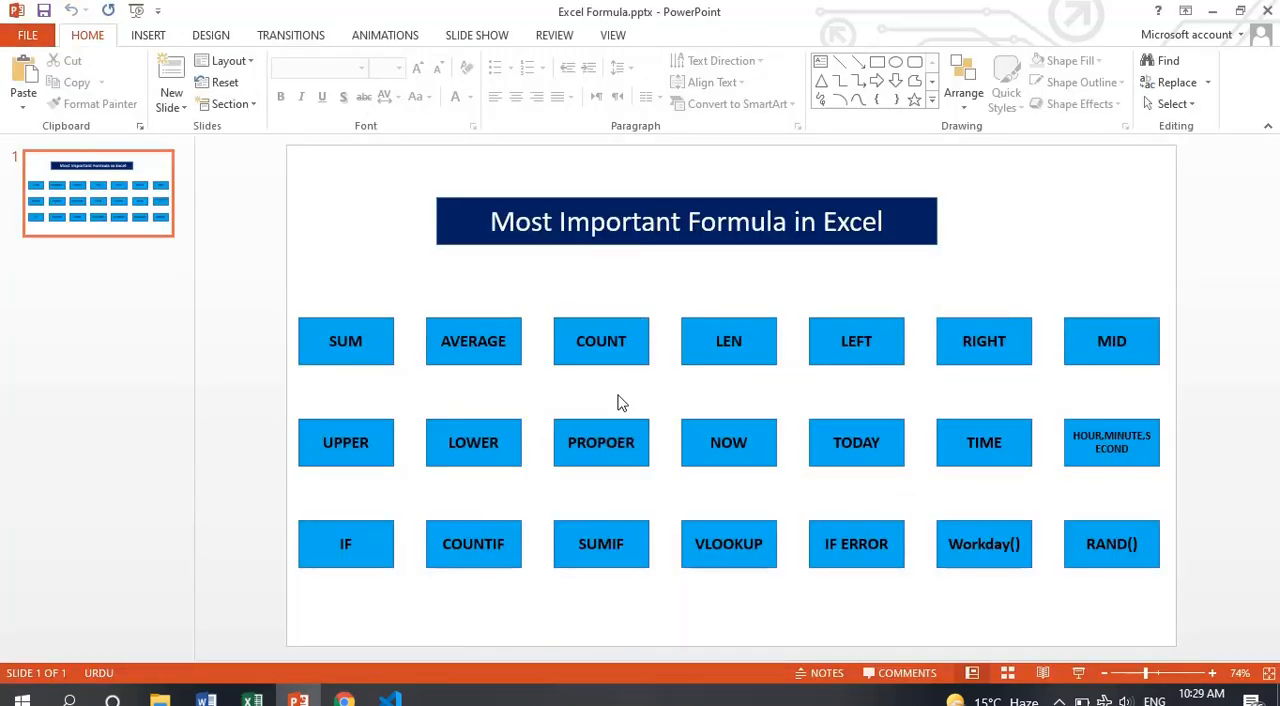
left_click(898, 345)
key("alt+Tab")
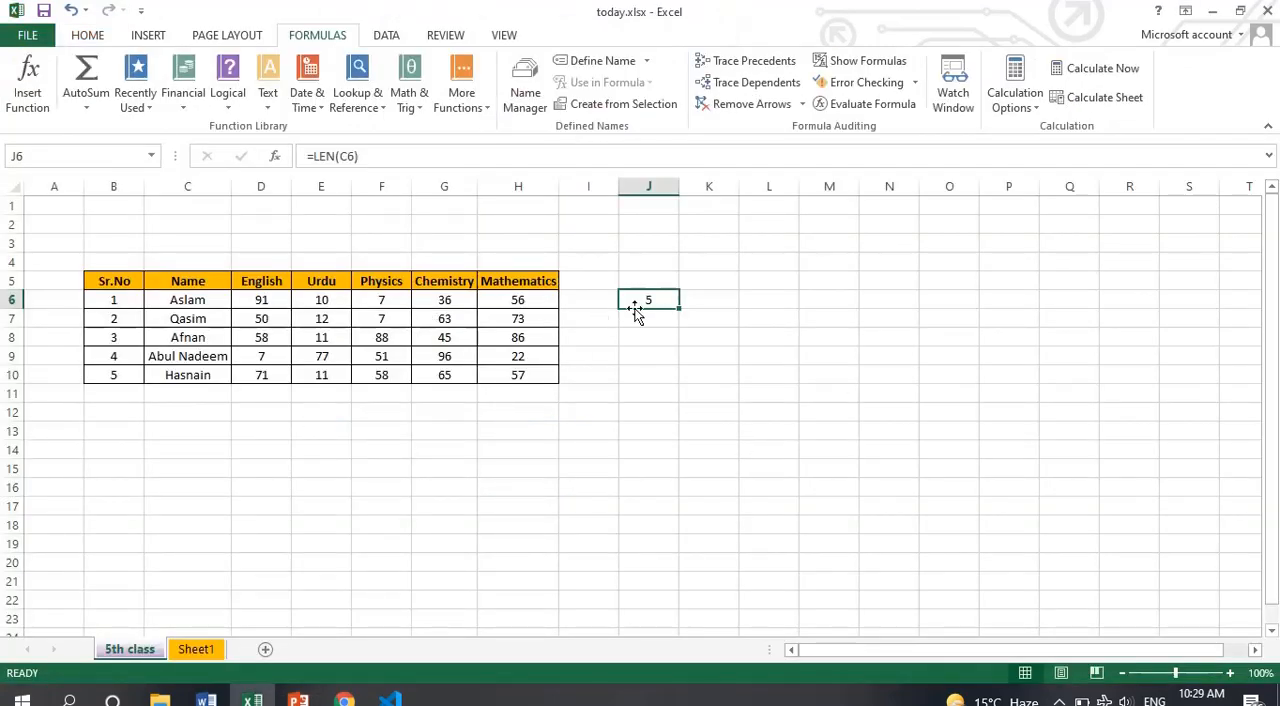
type("=left")
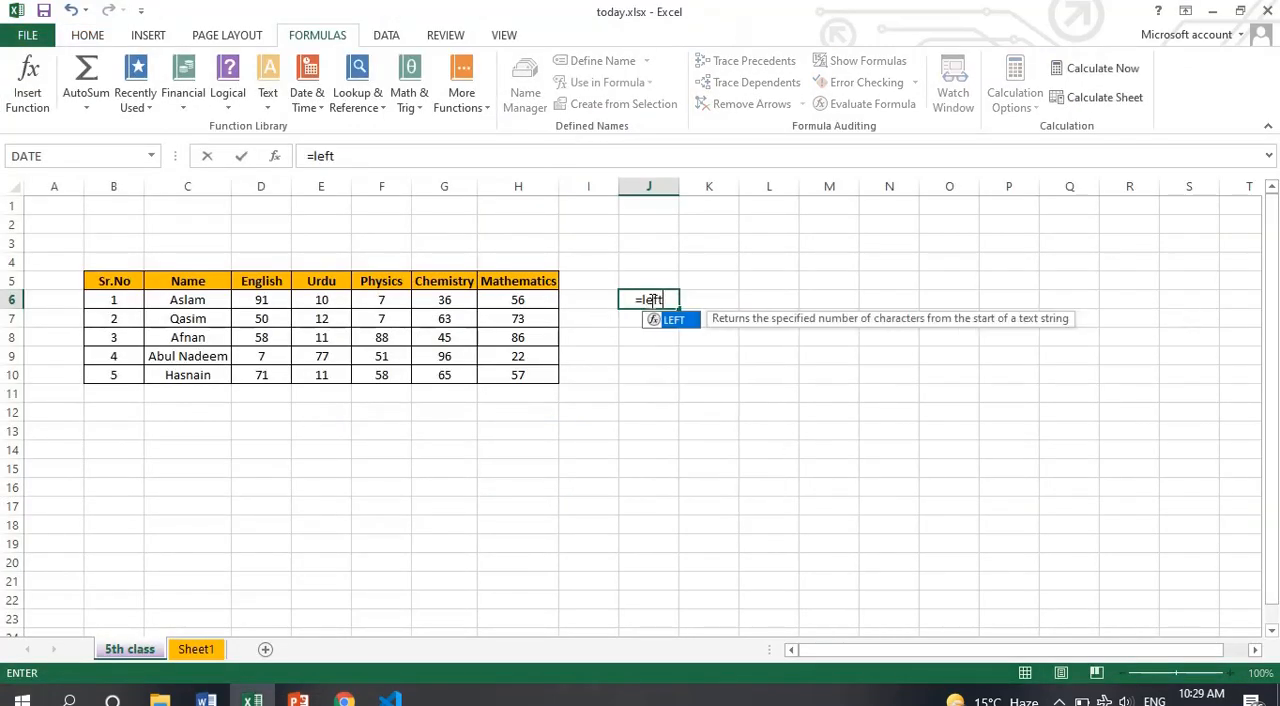
type("(")
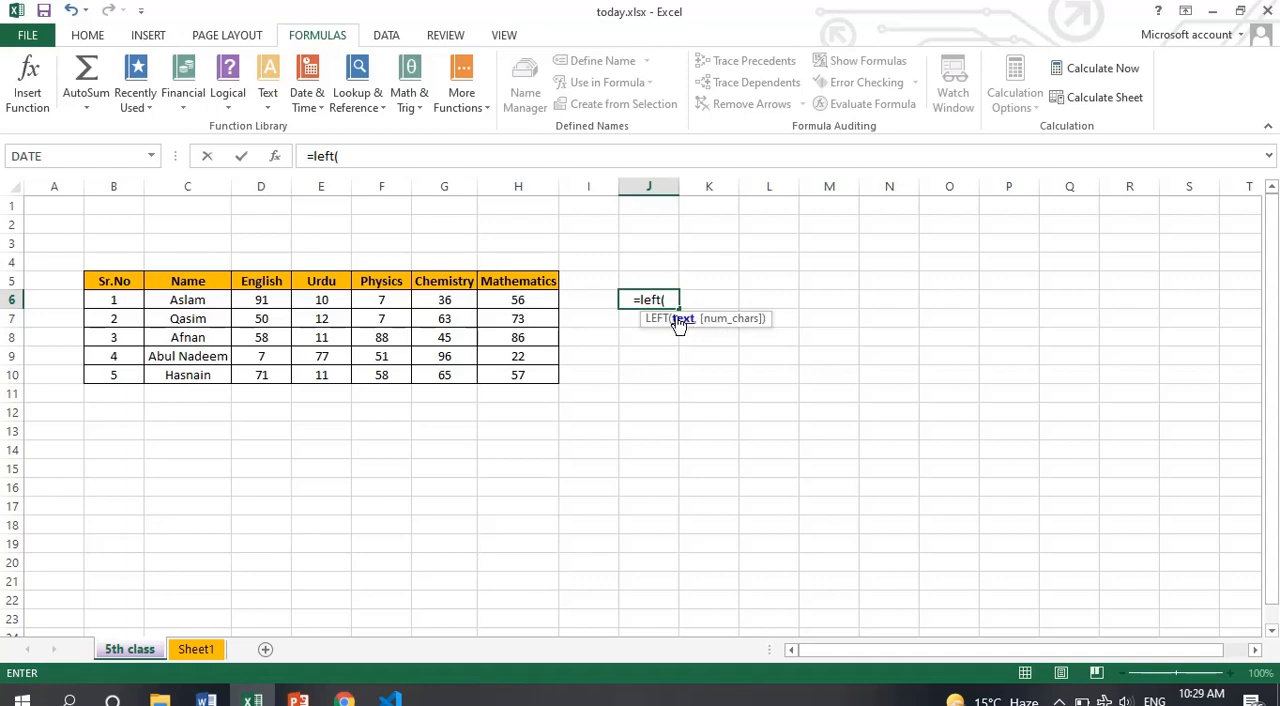
left_click(208, 302)
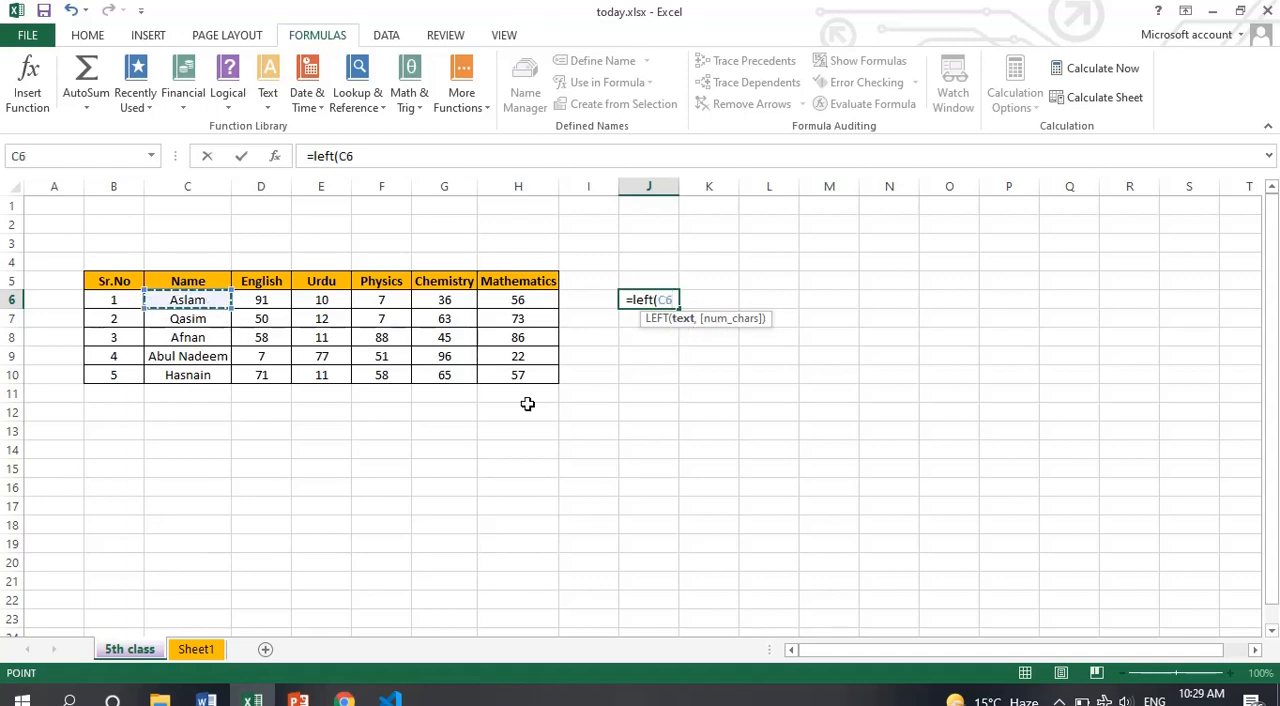
type(",")
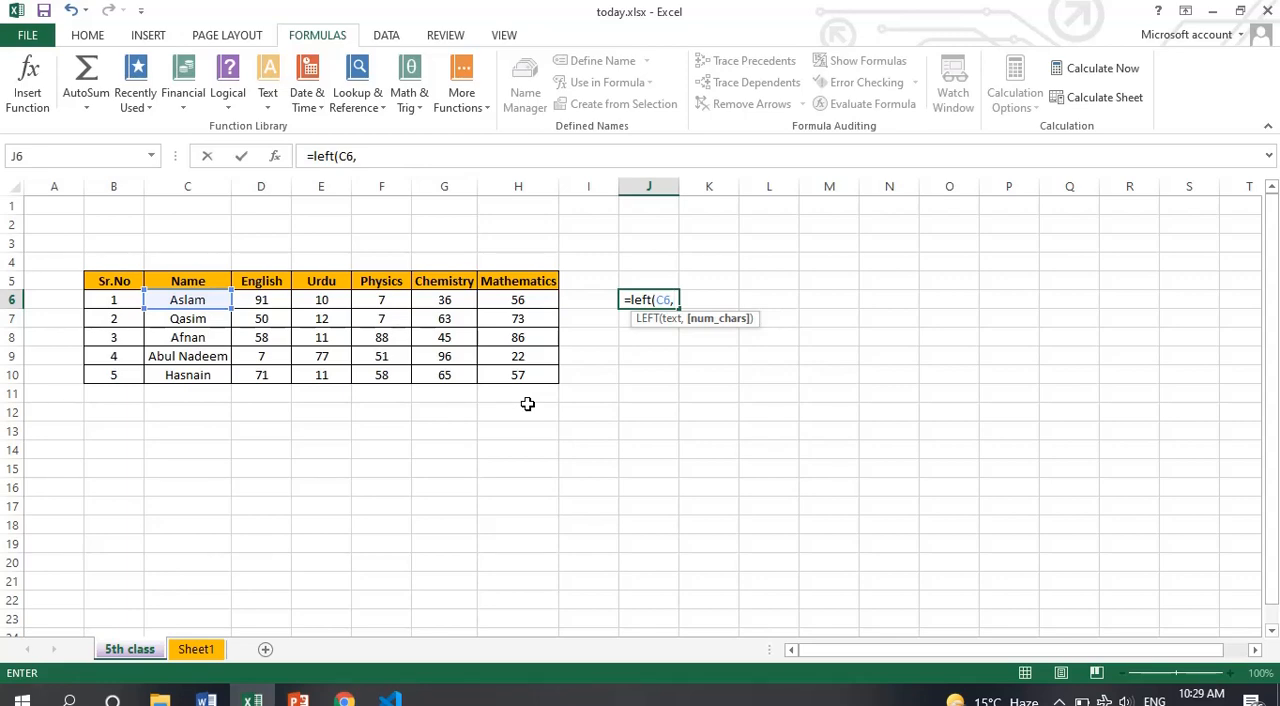
type("3")
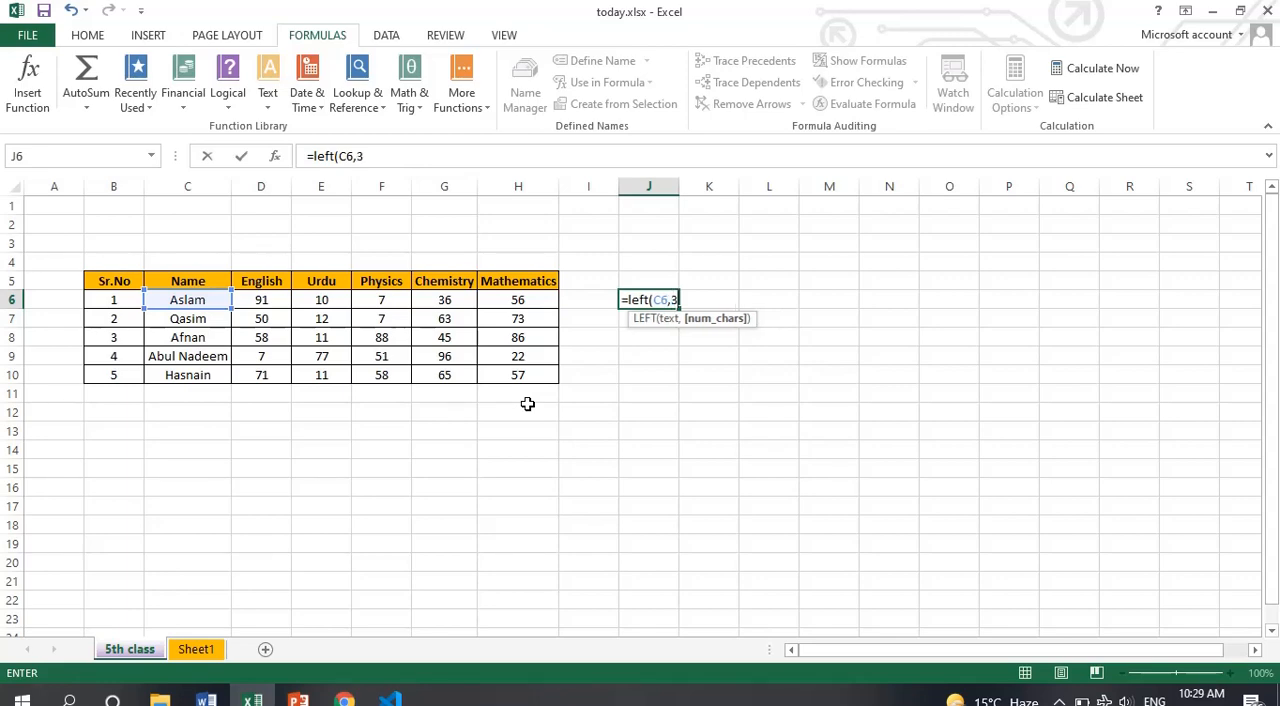
type(")")
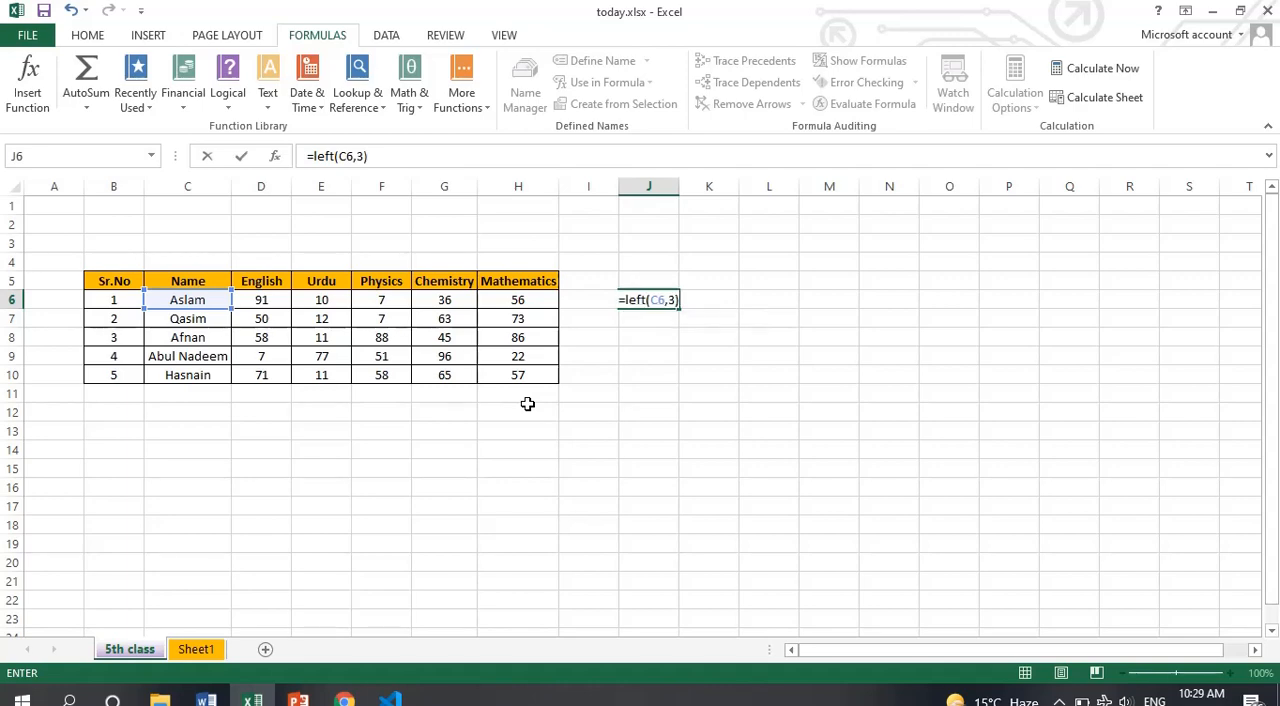
key("Return")
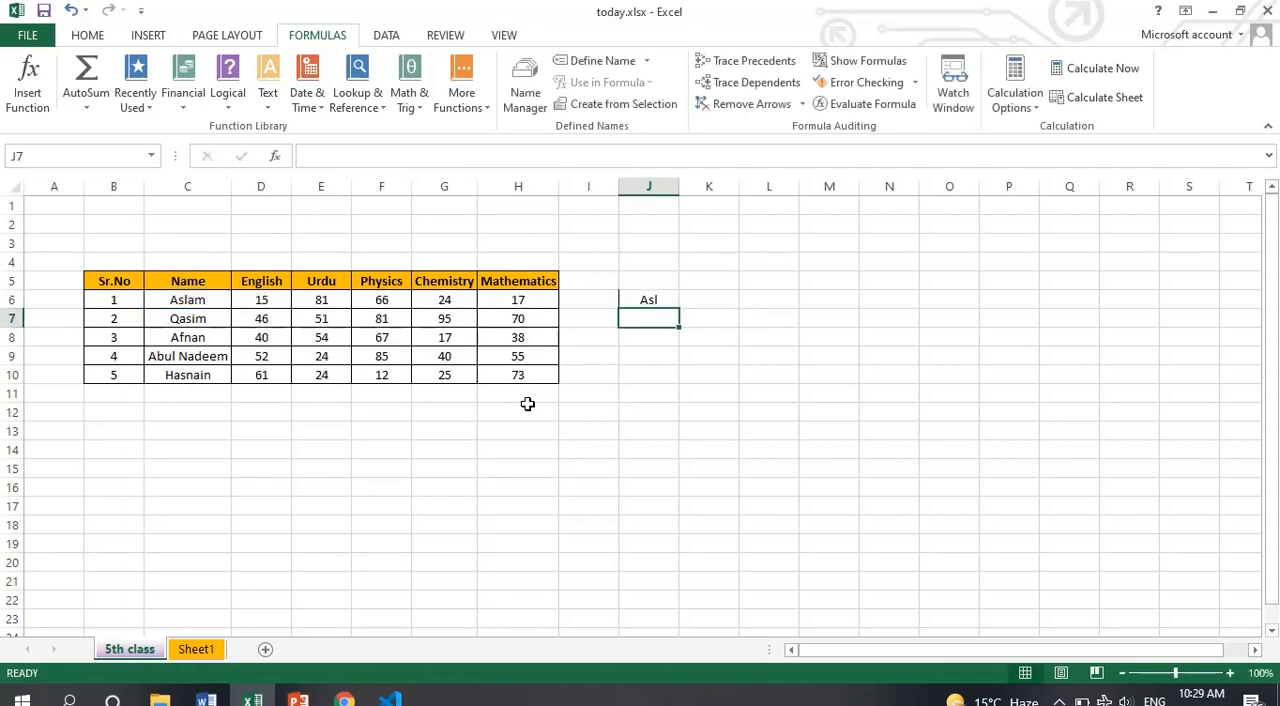
Set the number of characters in the J6 LEFT formula to 4
double_click(656, 300)
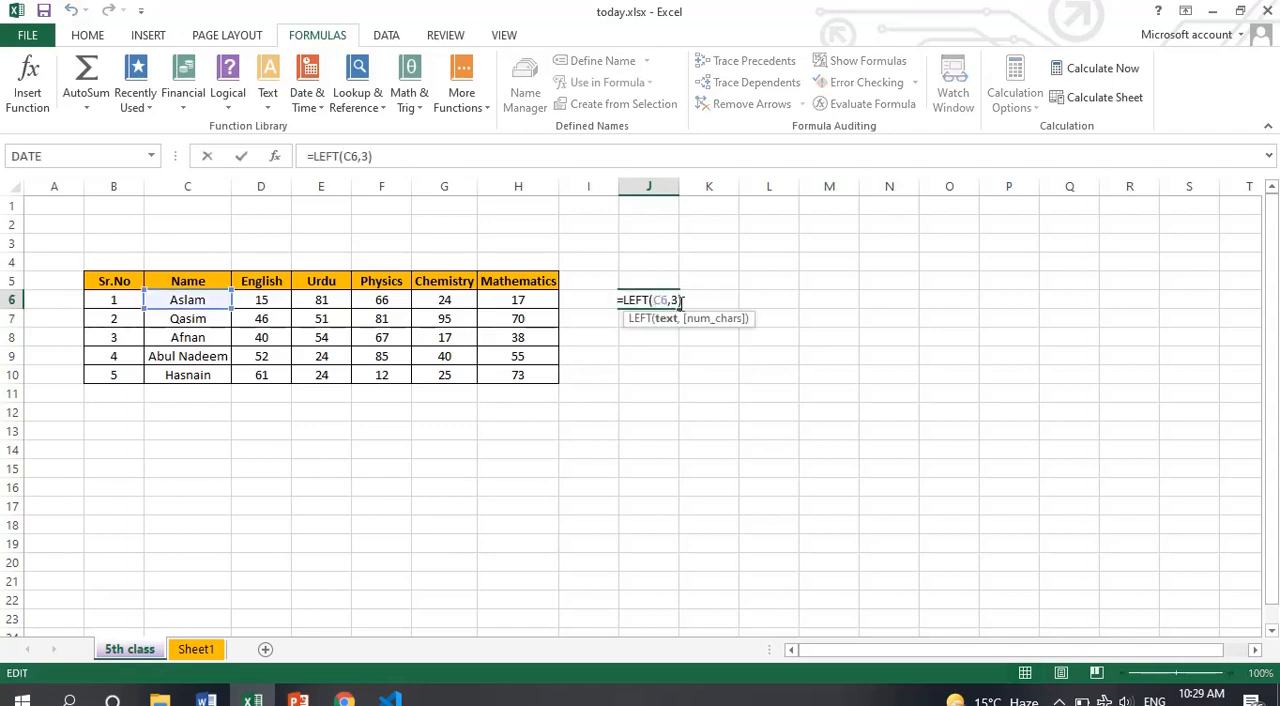
left_click(680, 300)
key("BackSpace")
type("4")
key("Return")
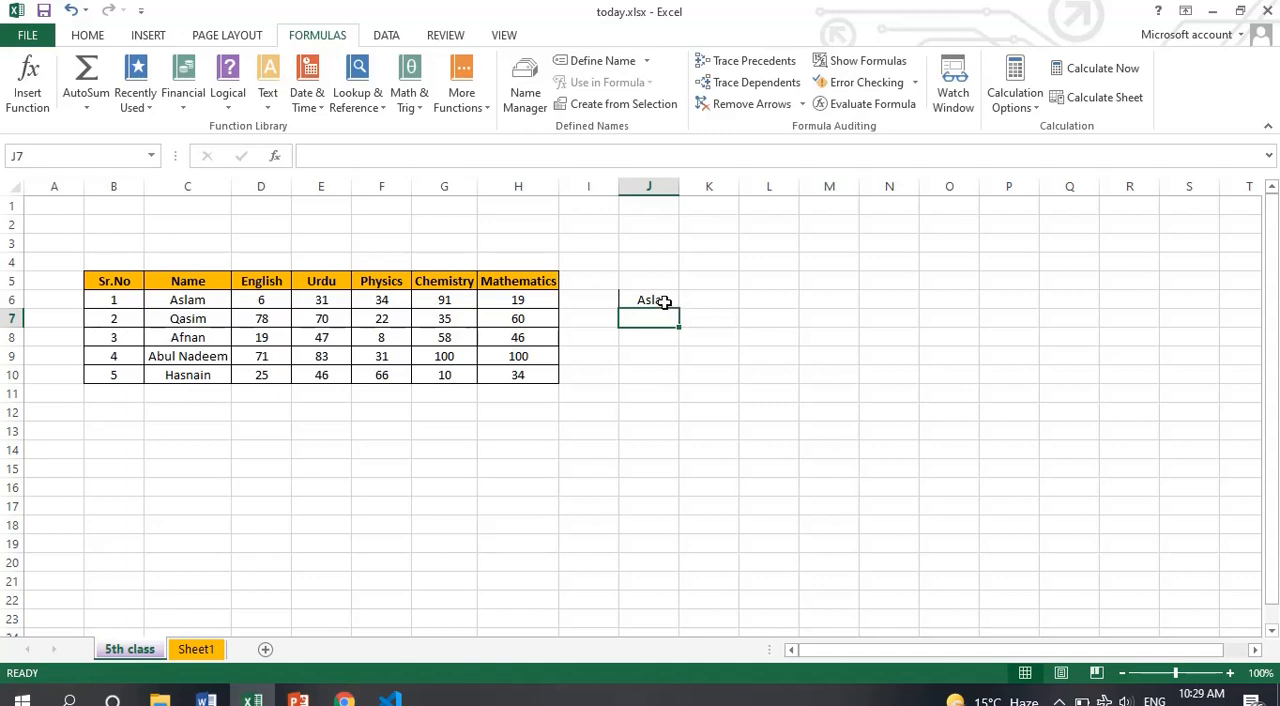
Change the function in the J6 formula to RIGHT, keeping its arguments so that it reads =RIGHT(C6,4)
double_click(664, 301)
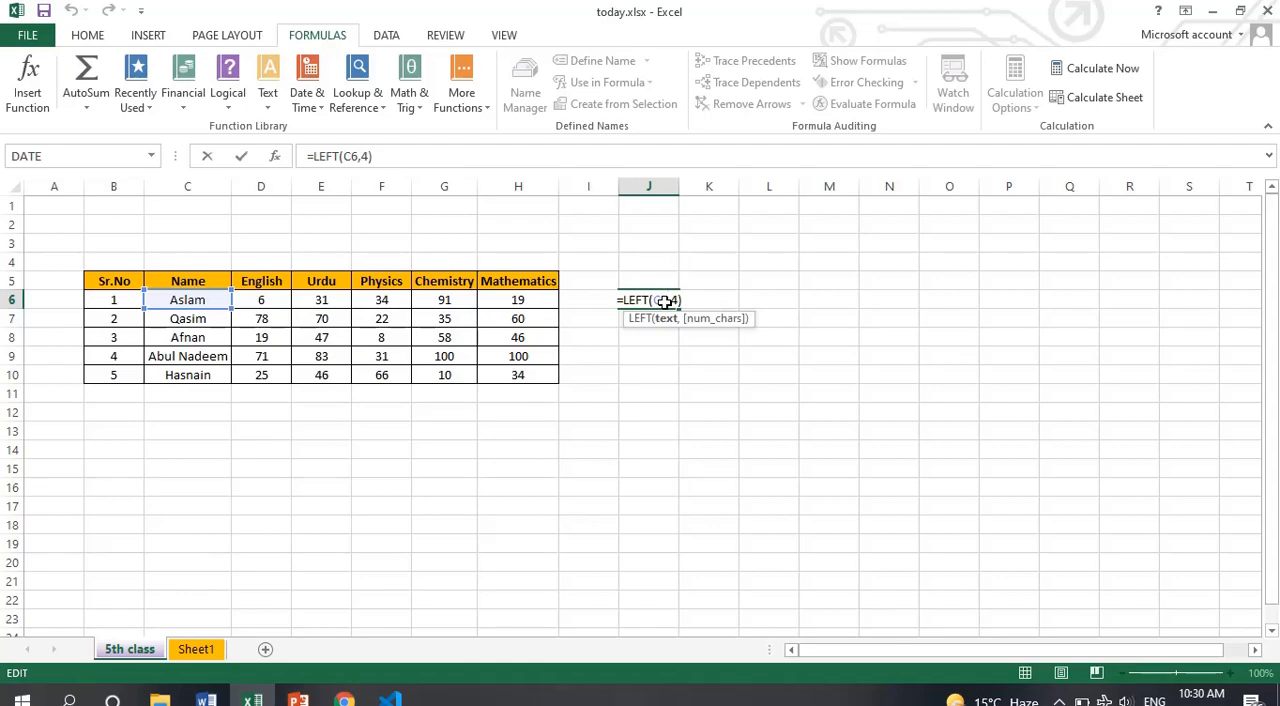
key("alt+Tab")
key("alt+Tab")
key("BackSpace")
key("BackSpace")
key("BackSpace")
key("BackSpace")
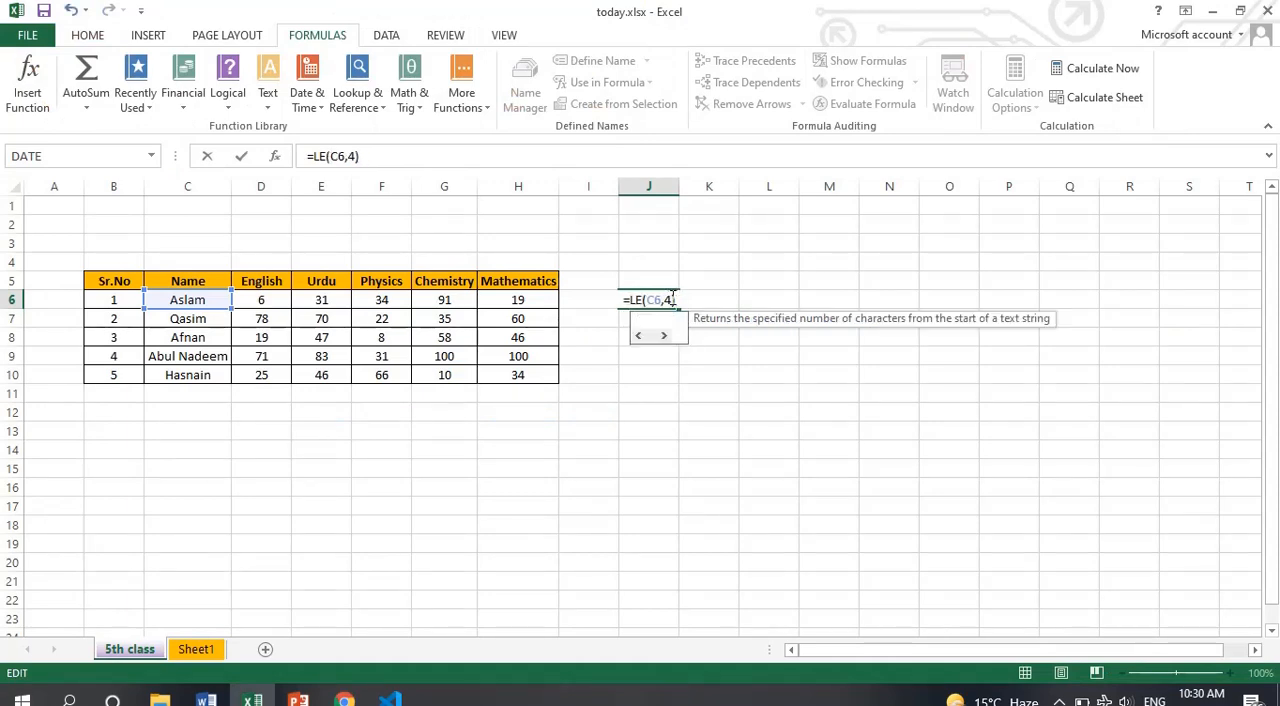
type("rifht")
key("BackSpace")
key("BackSpace")
key("BackSpace")
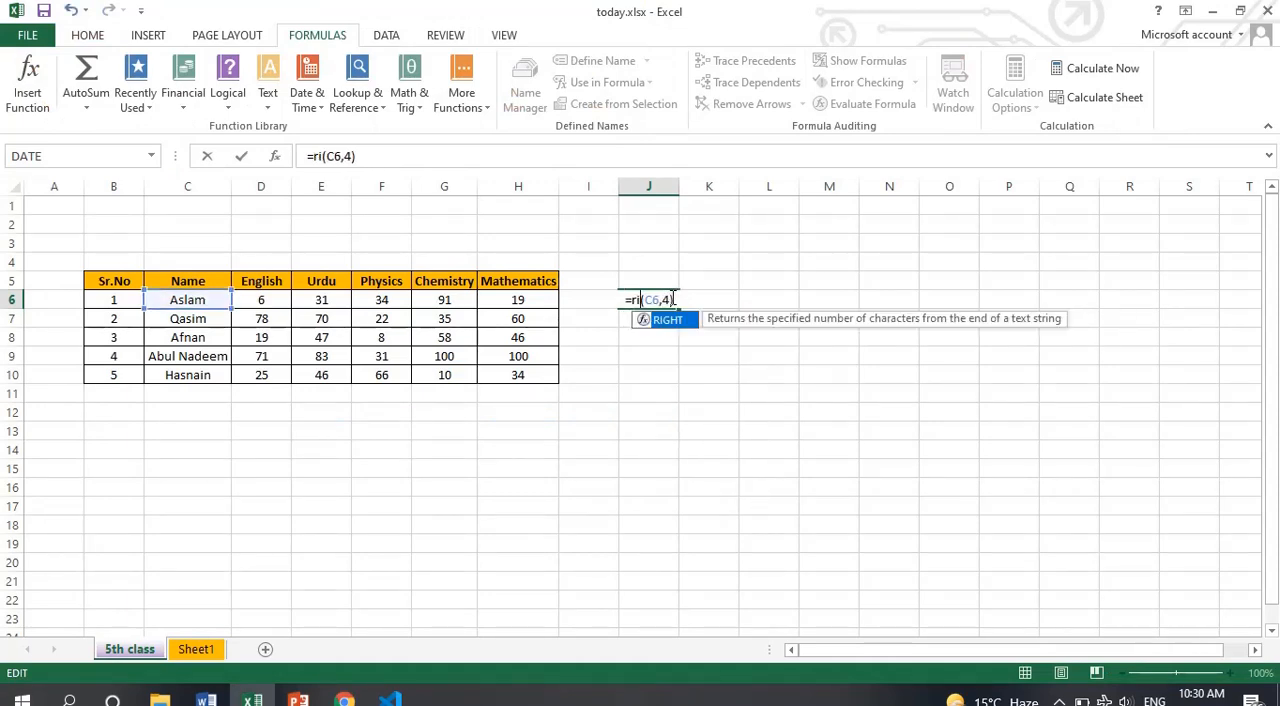
type("ght")
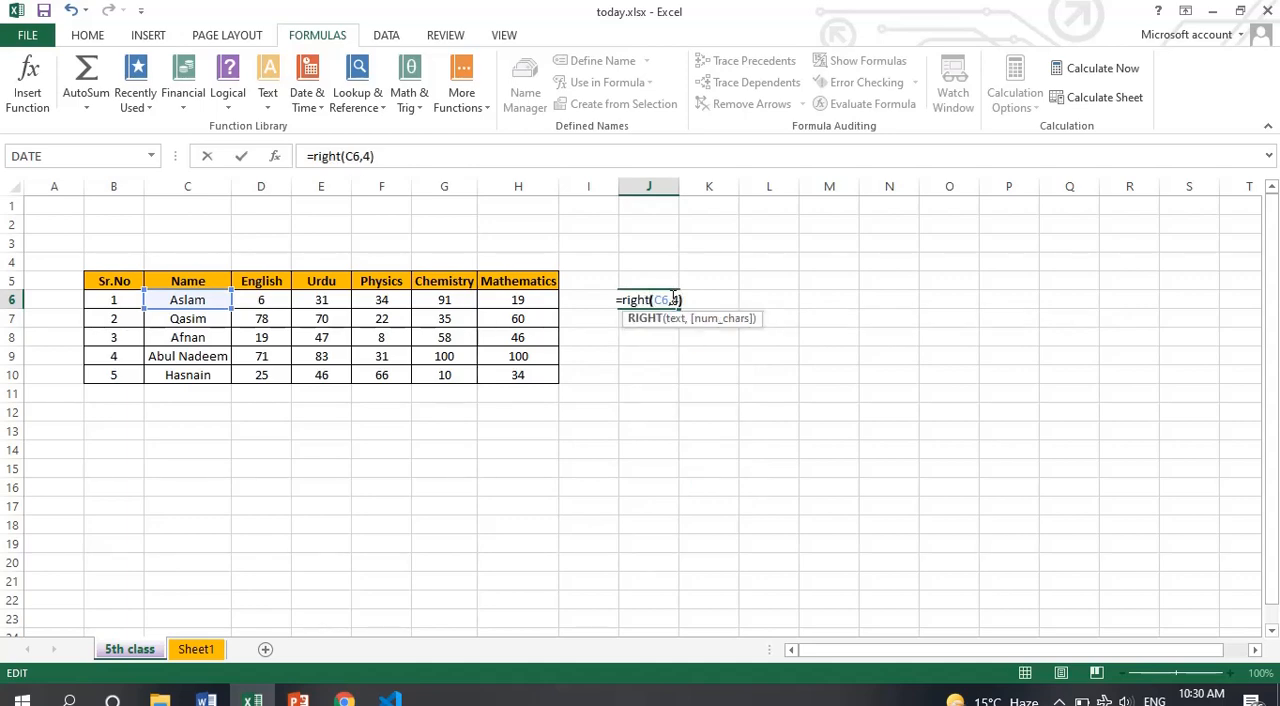
key("Return")
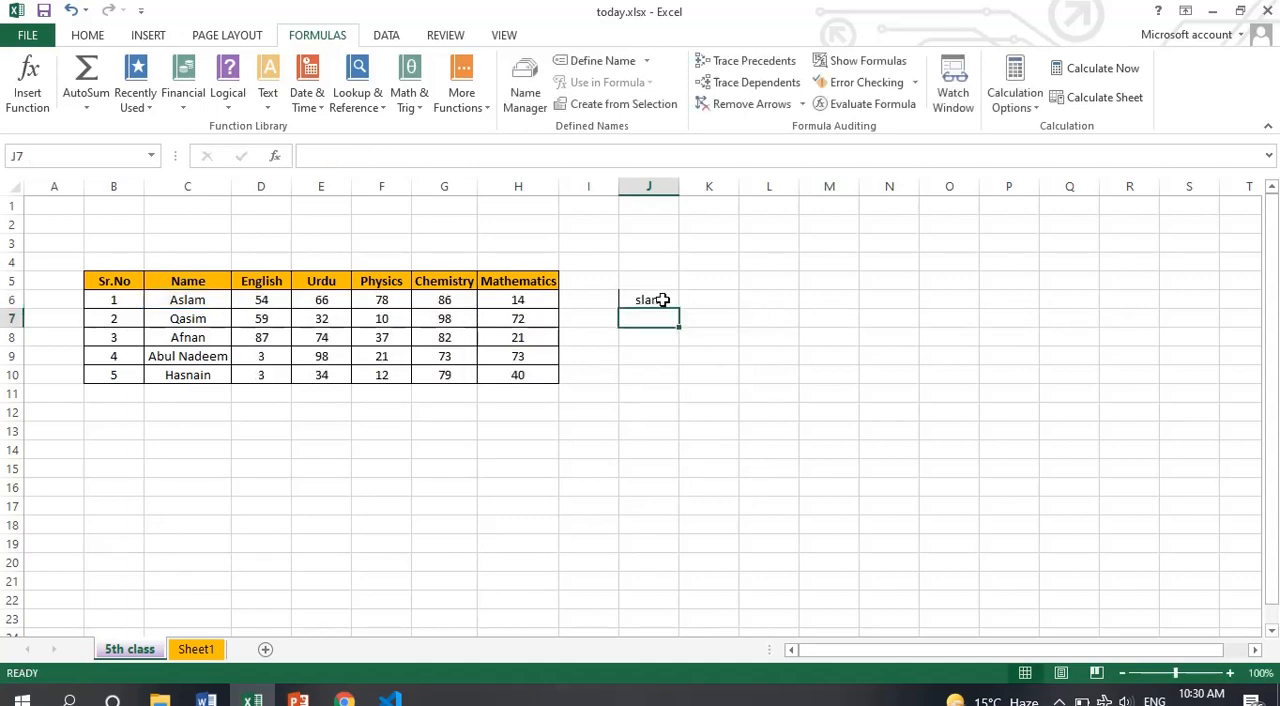
Set the number of characters in the J6 RIGHT formula to 3
left_click(659, 300)
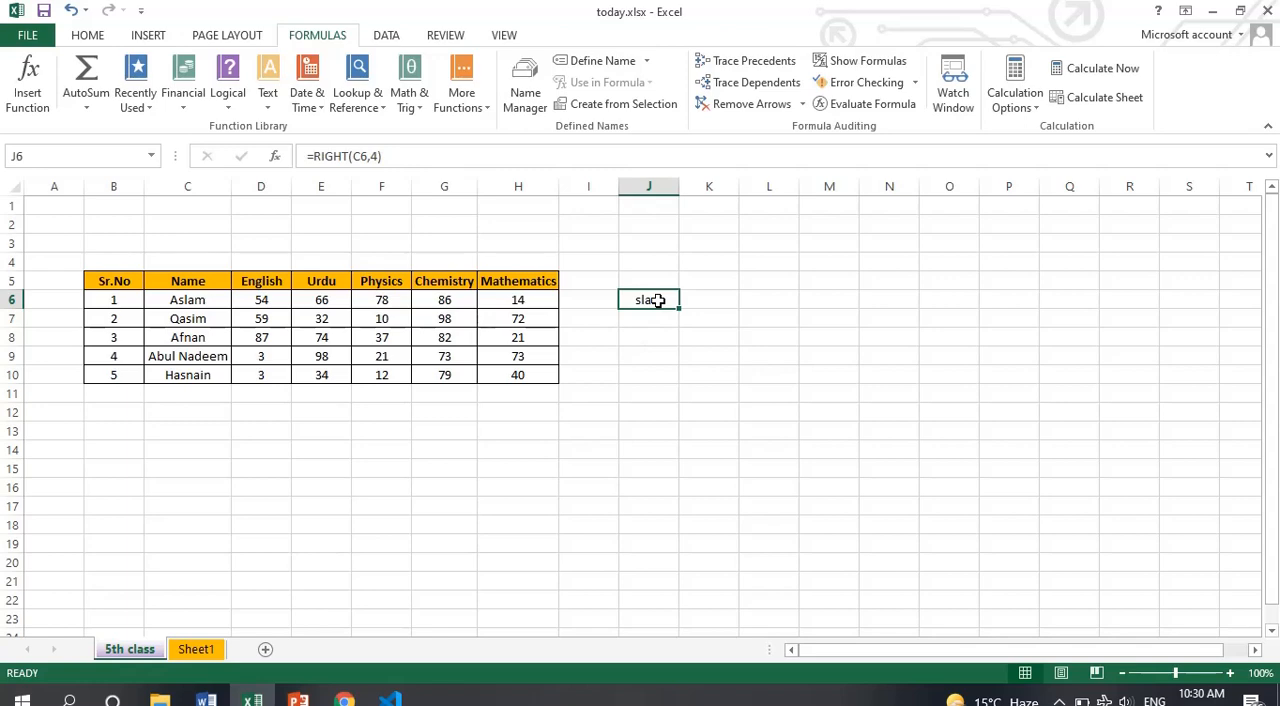
left_click(380, 156)
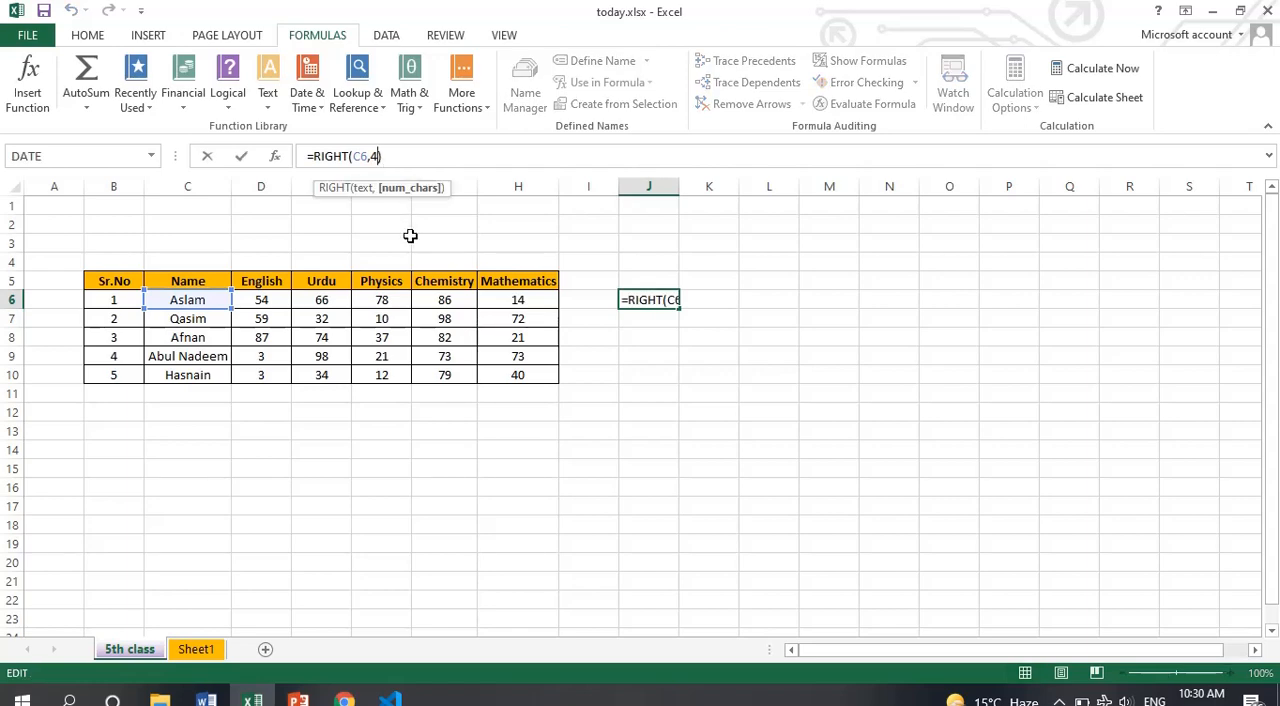
key("BackSpace")
type("3")
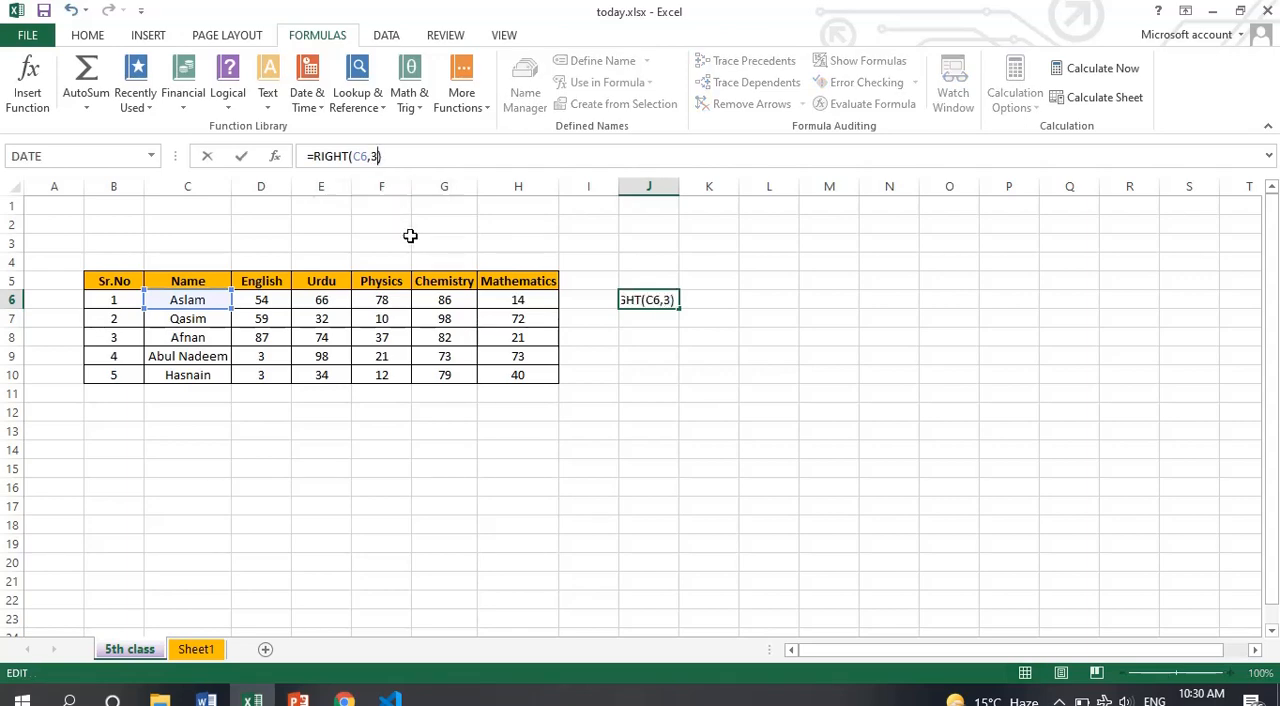
key("Return")
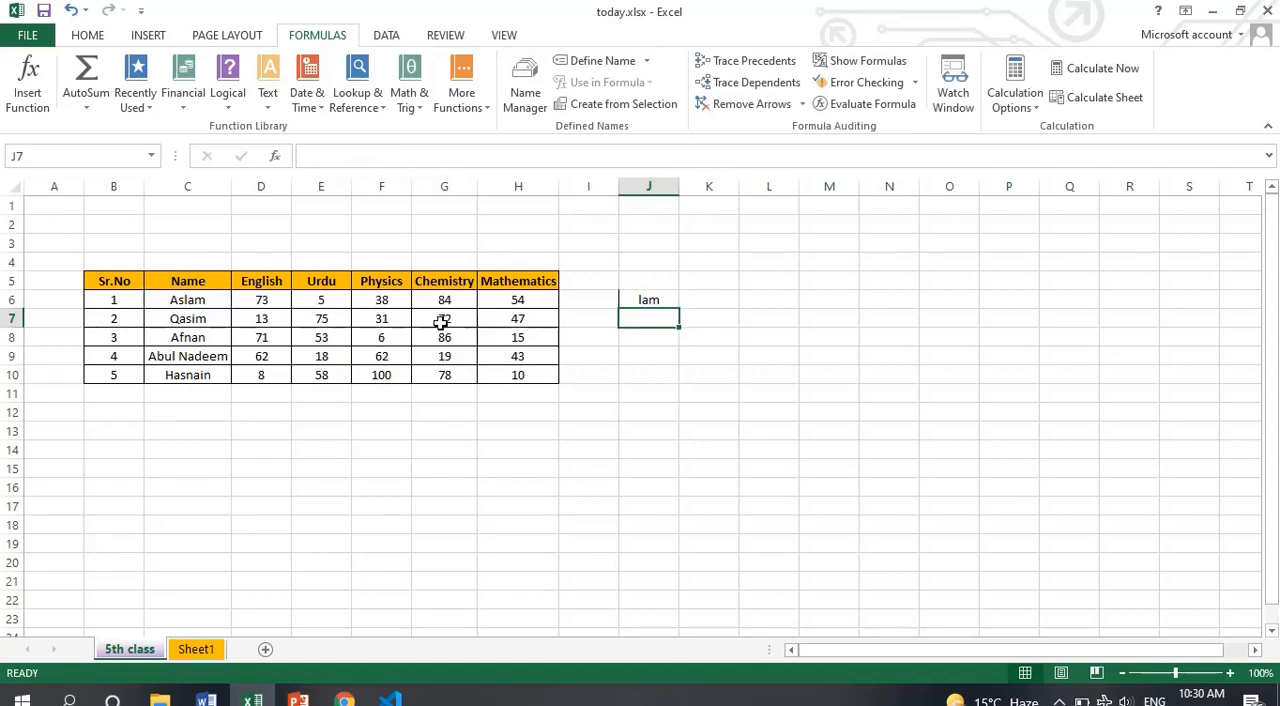
Check the MID entry on the PowerPoint formula slide, and back in Excel change the function in the J6 formula to MID
key("alt+Tab")
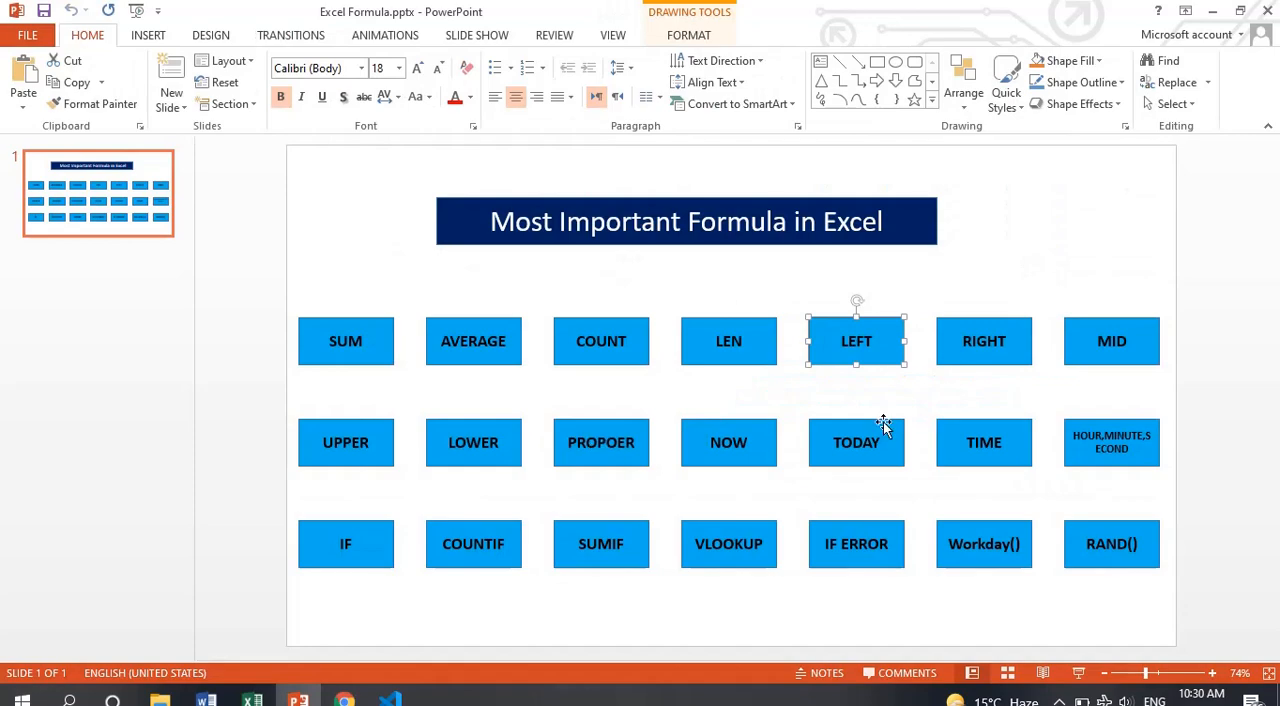
left_click(1082, 337)
key("alt+Tab")
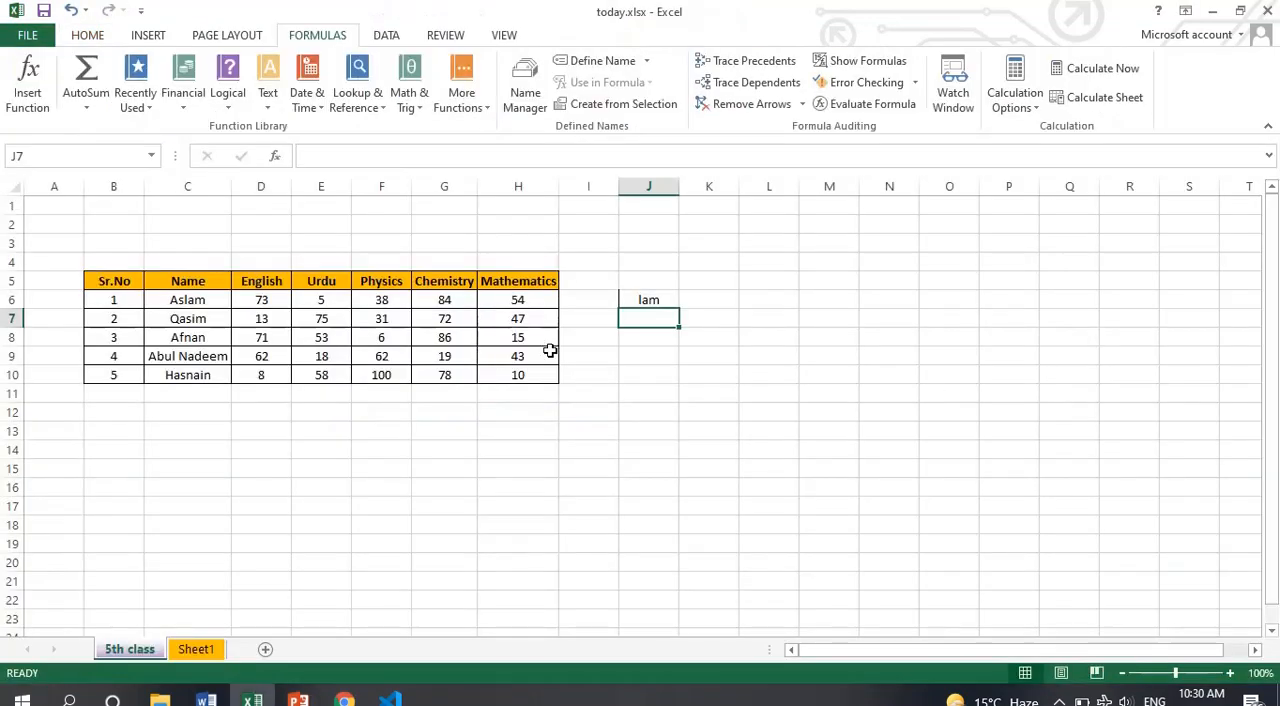
double_click(649, 300)
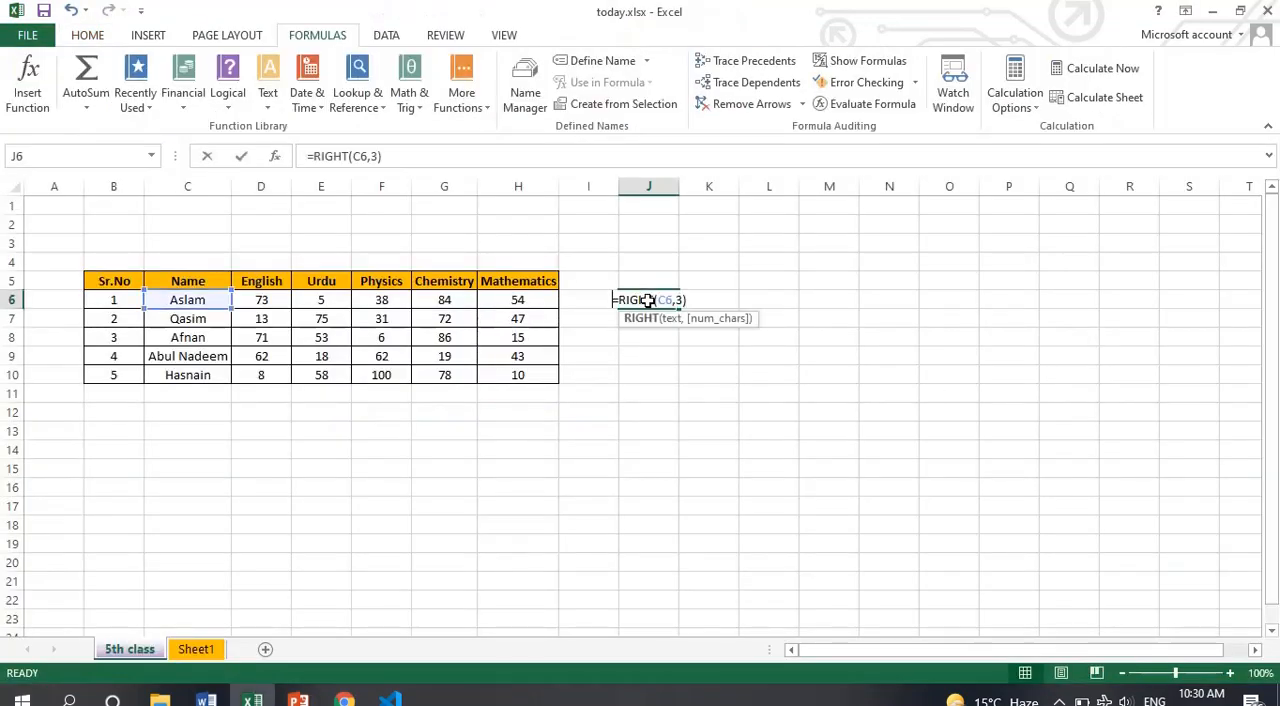
left_click(343, 156)
key("BackSpace")
key("BackSpace")
key("BackSpace")
key("BackSpace")
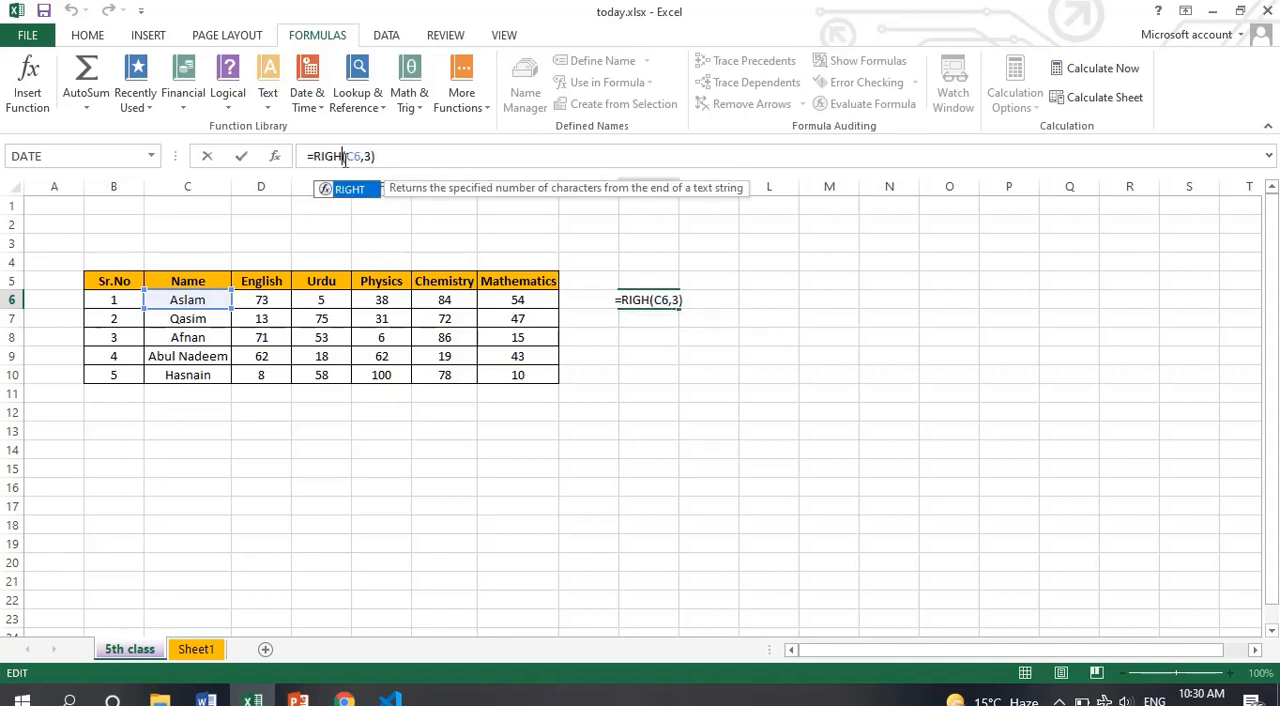
key("BackSpace")
type("mid")
key("Right")
key("Right")
key("Right")
key("Right")
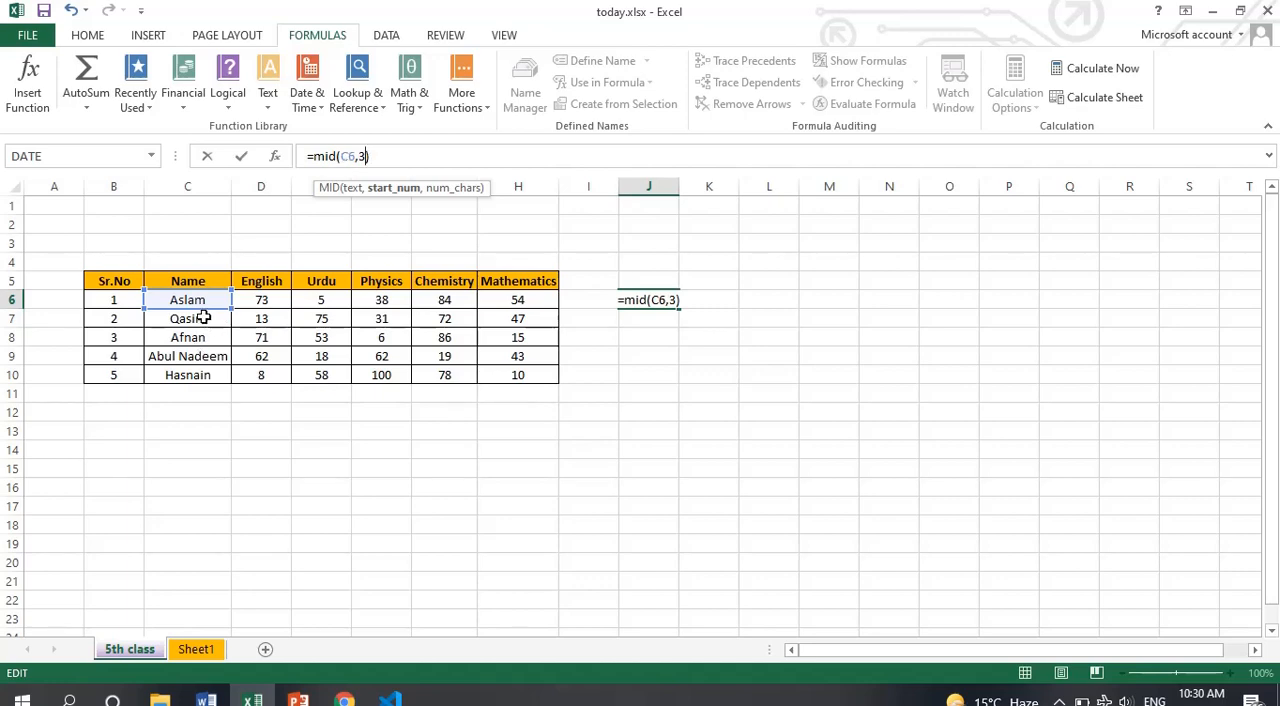
Complete the MID formula in J6 with start position 2 and 5 characters, so that it reads =MID(C6,2,5)
key("BackSpace")
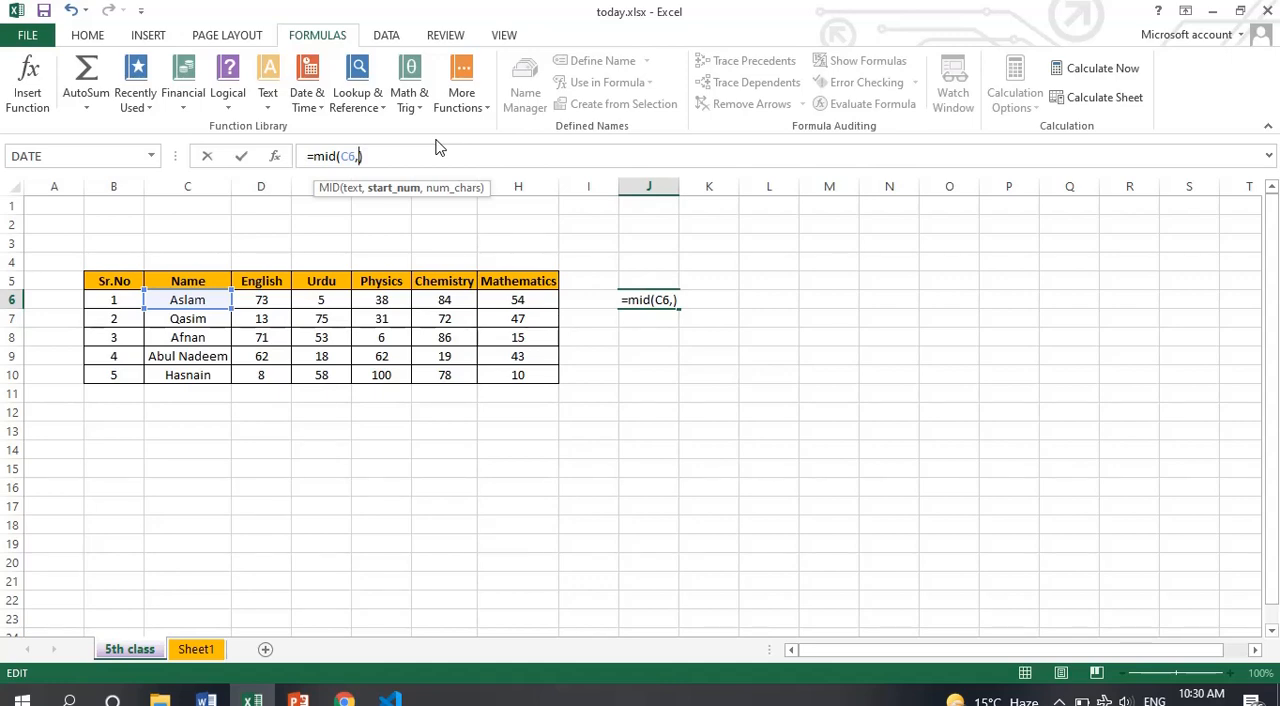
type("2,5")
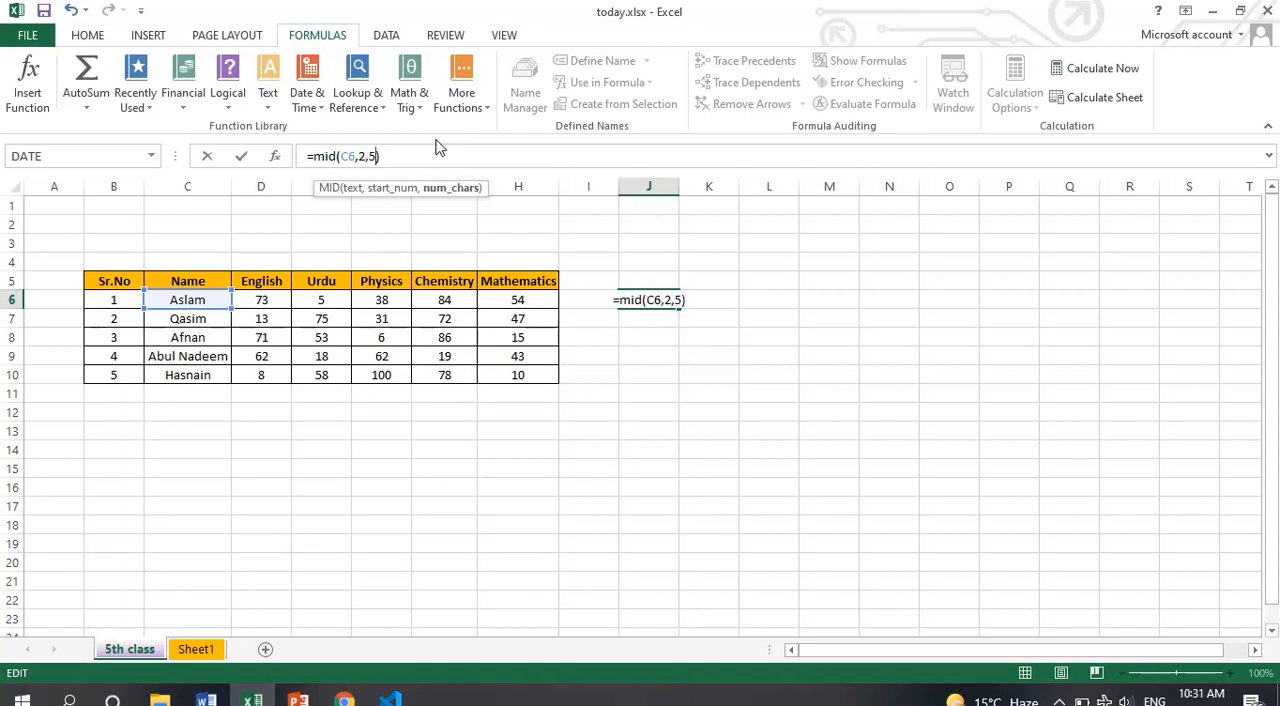
type(")")
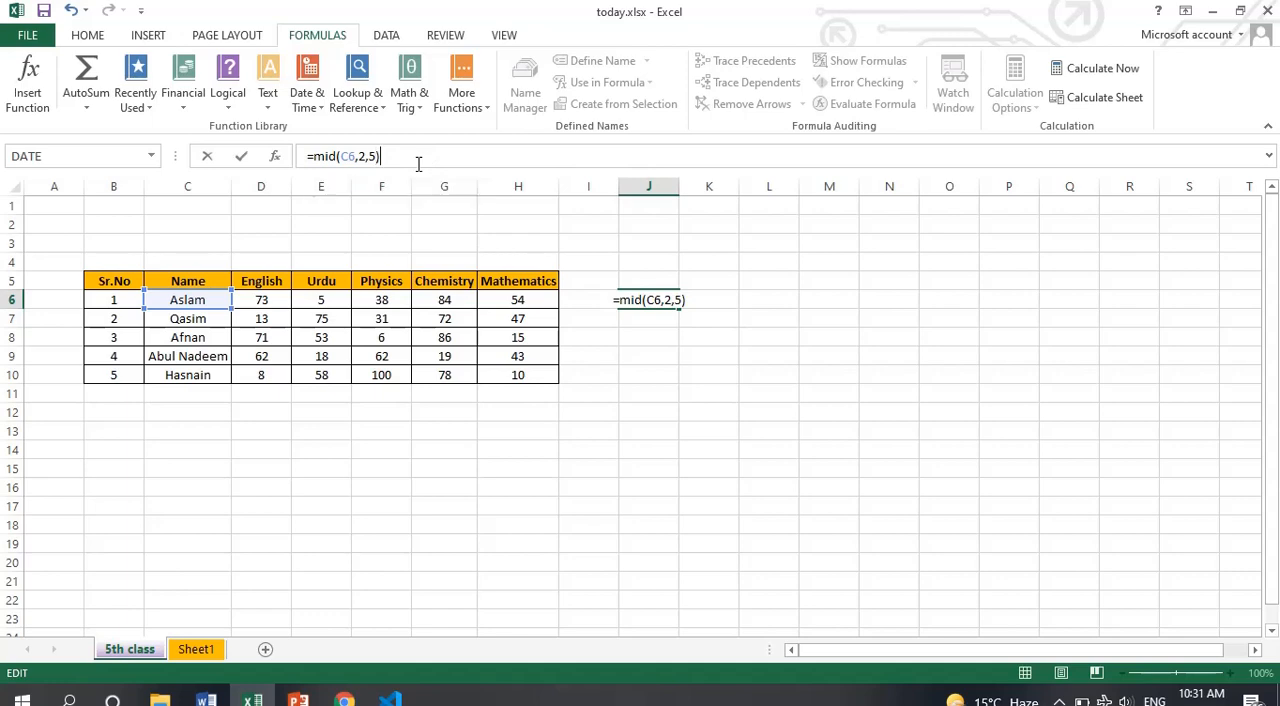
key("Return")
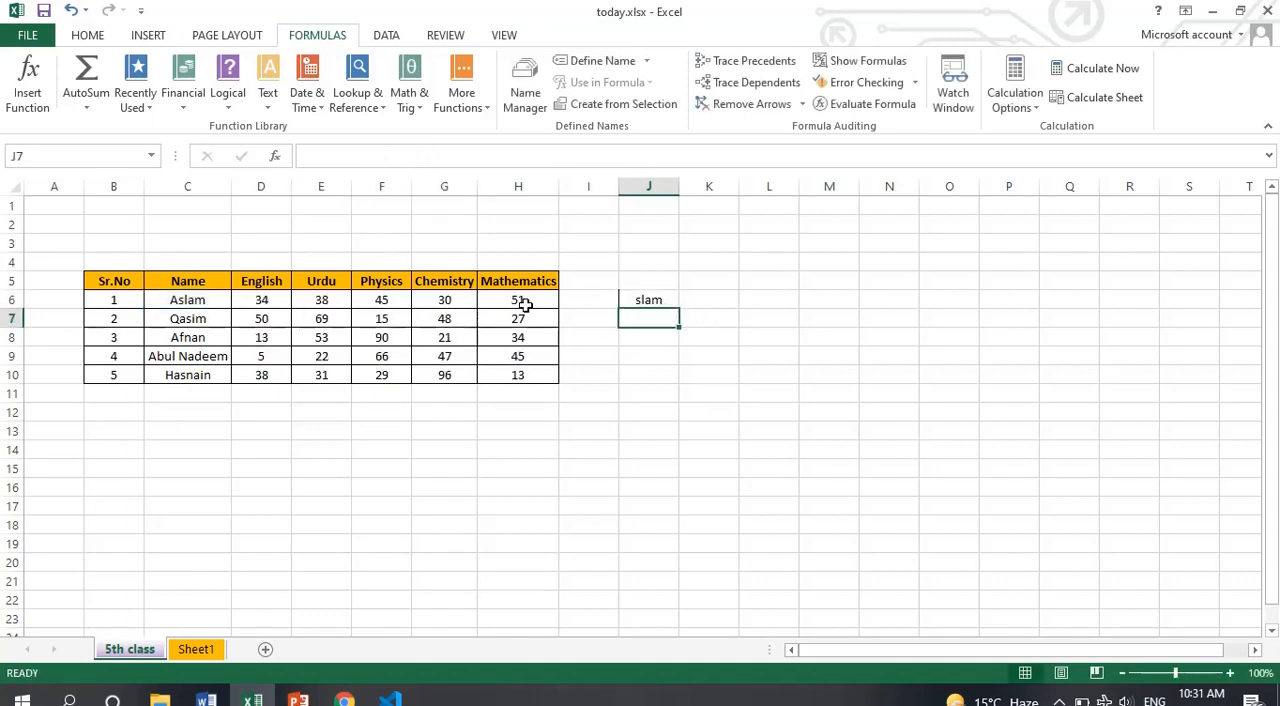
Set the number of characters in the J6 MID formula to 4
left_click(648, 302)
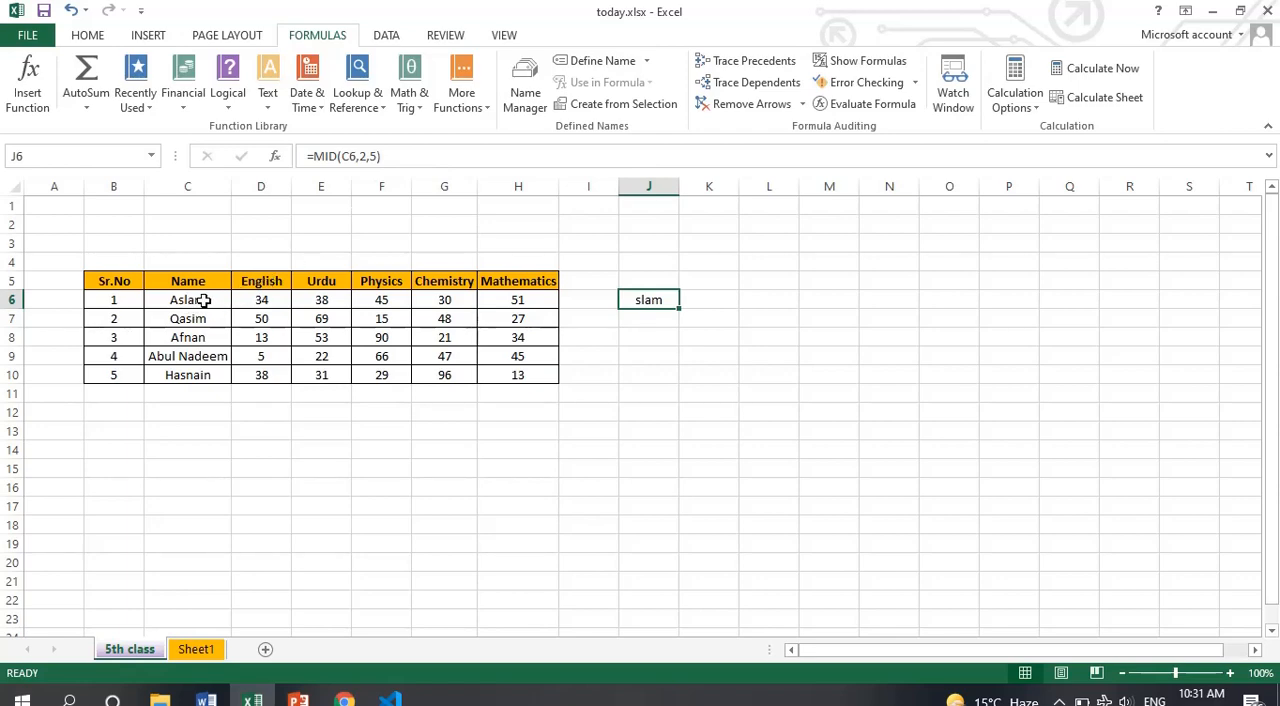
left_click(373, 157)
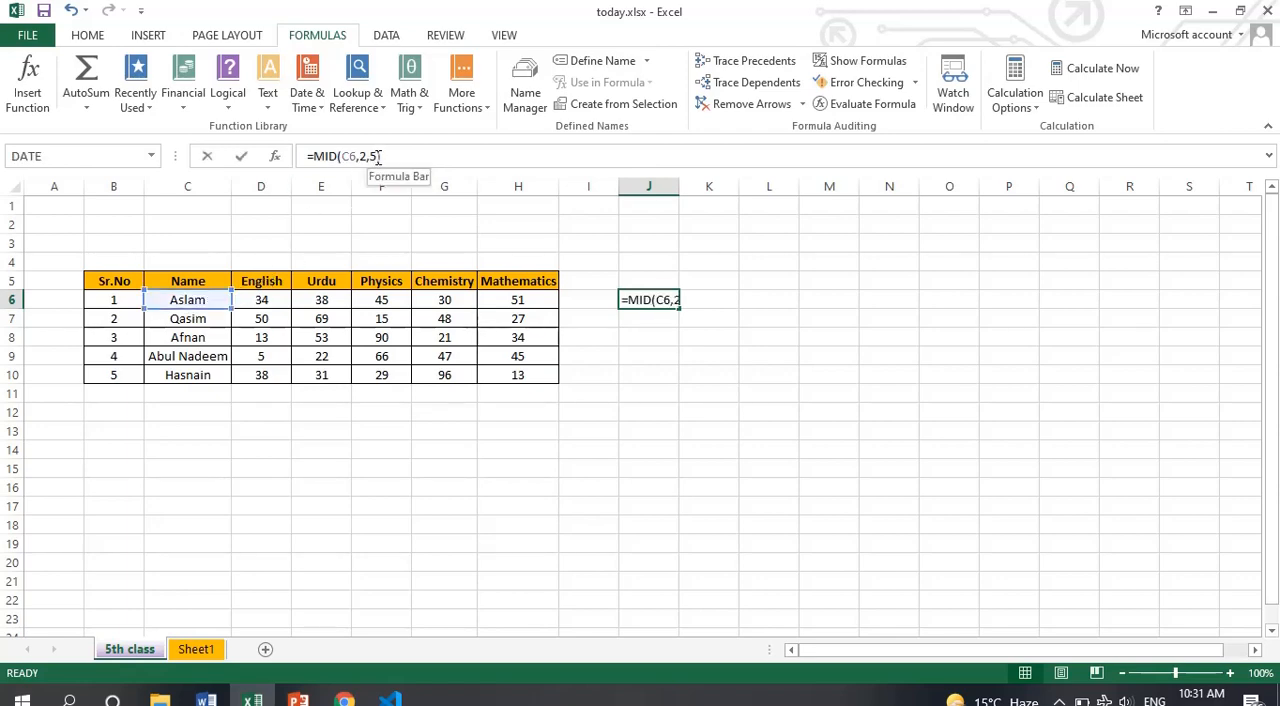
key("BackSpace")
type("4")
key("Return")
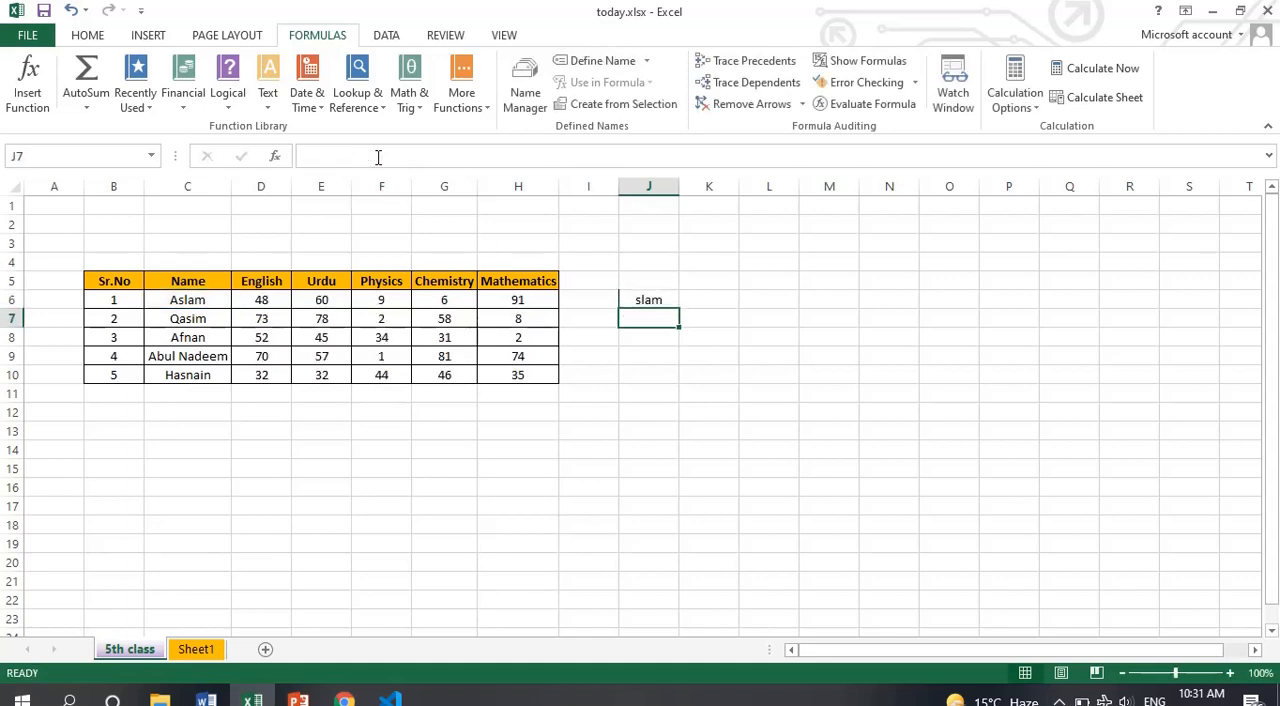
Set the number of characters in the J6 MID formula to 3, so that it reads =MID(C6,2,3)
left_click(660, 296)
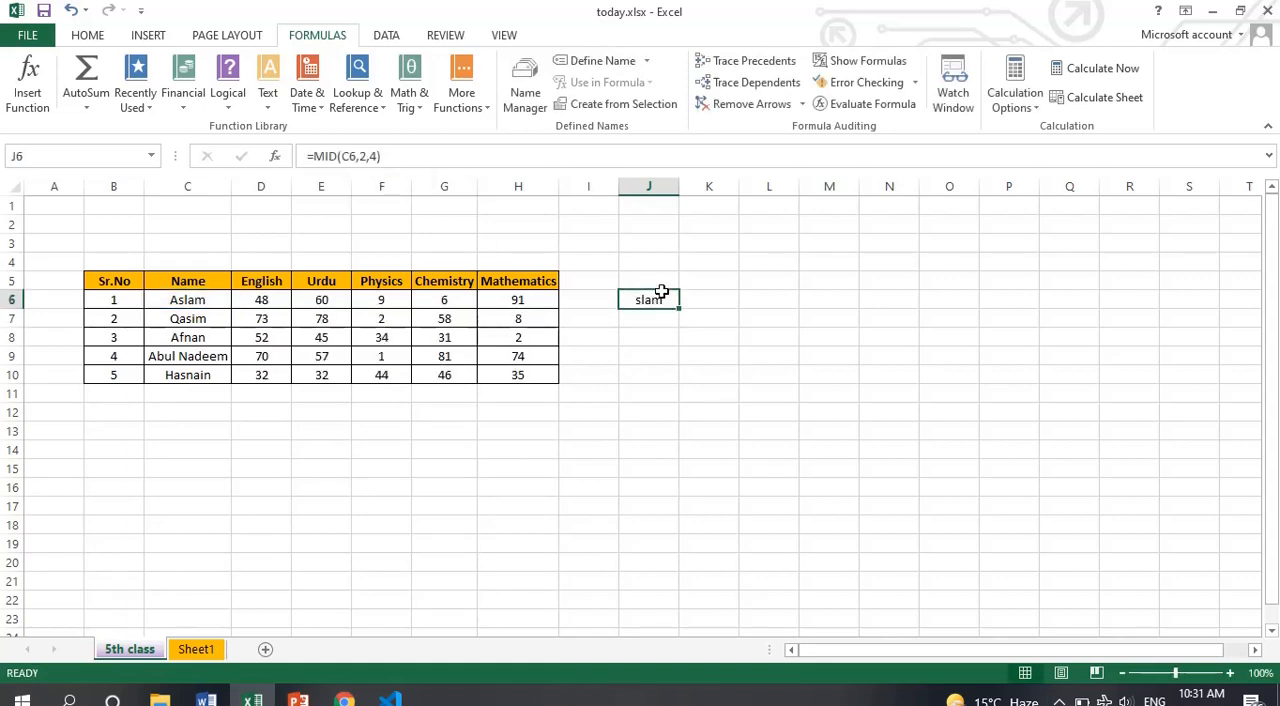
left_click(379, 157)
key("Return")
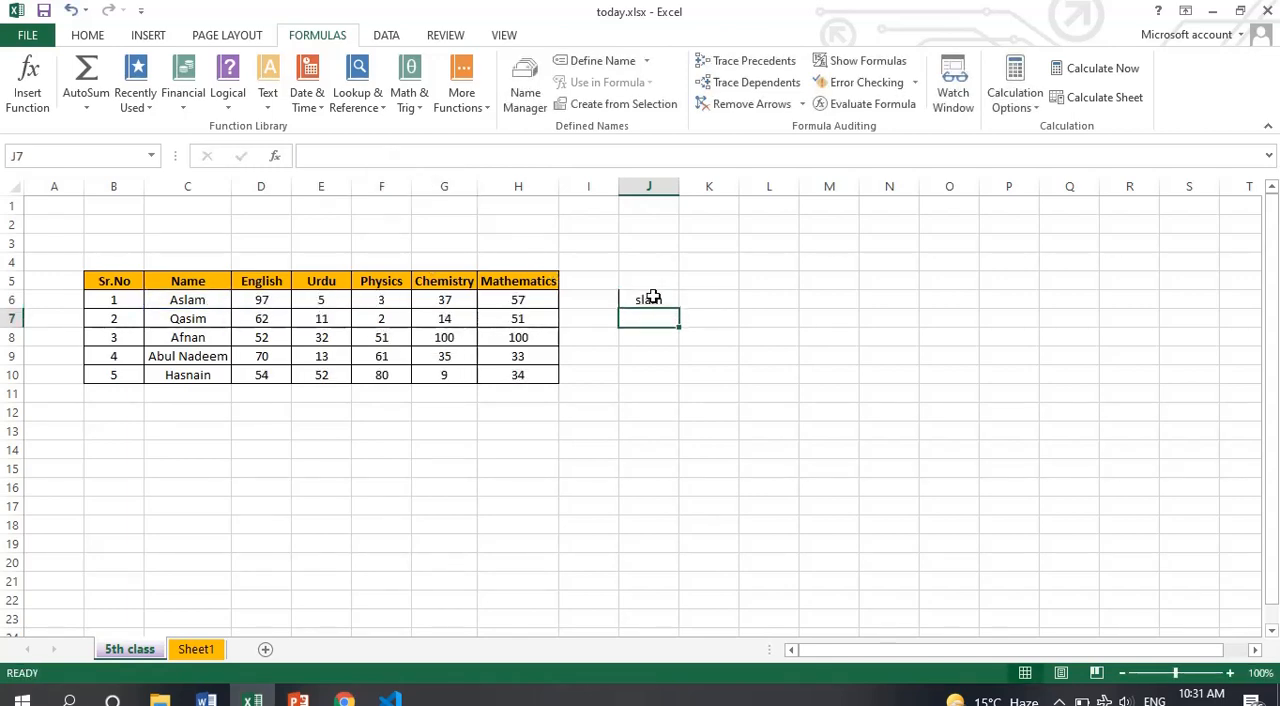
left_click(649, 297)
left_click(380, 157)
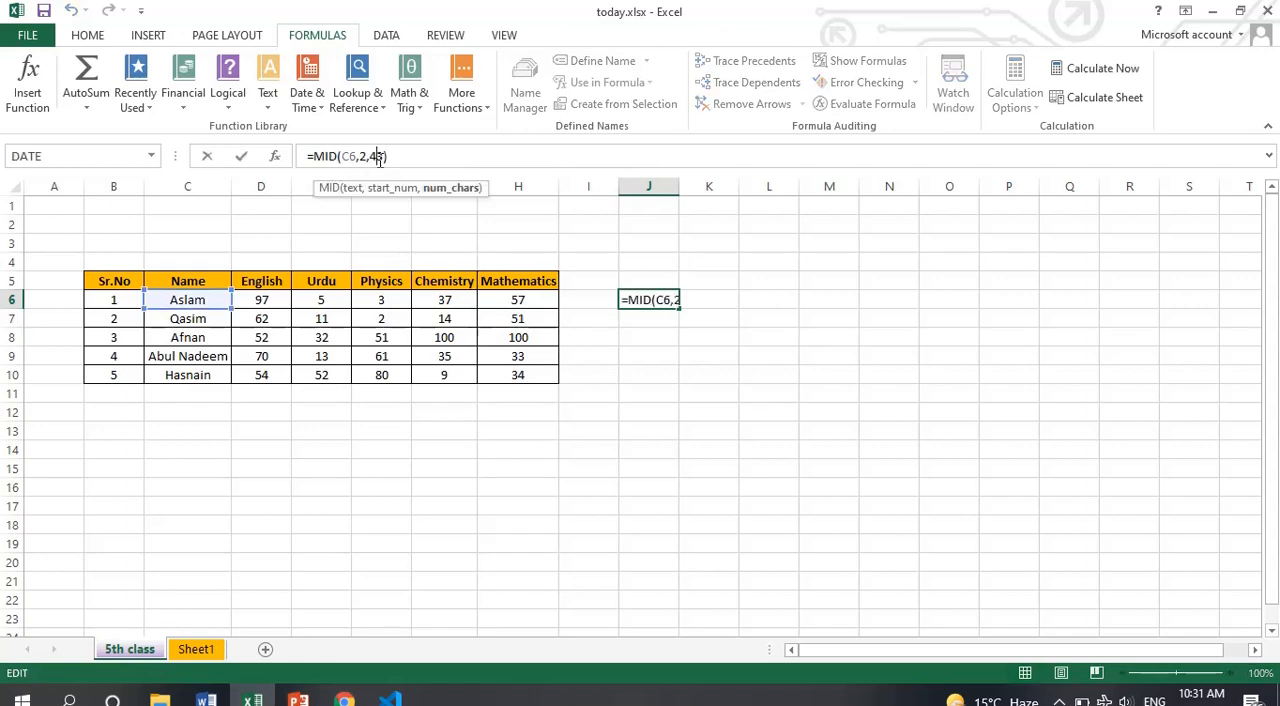
type("\\")
key("BackSpace")
key("BackSpace")
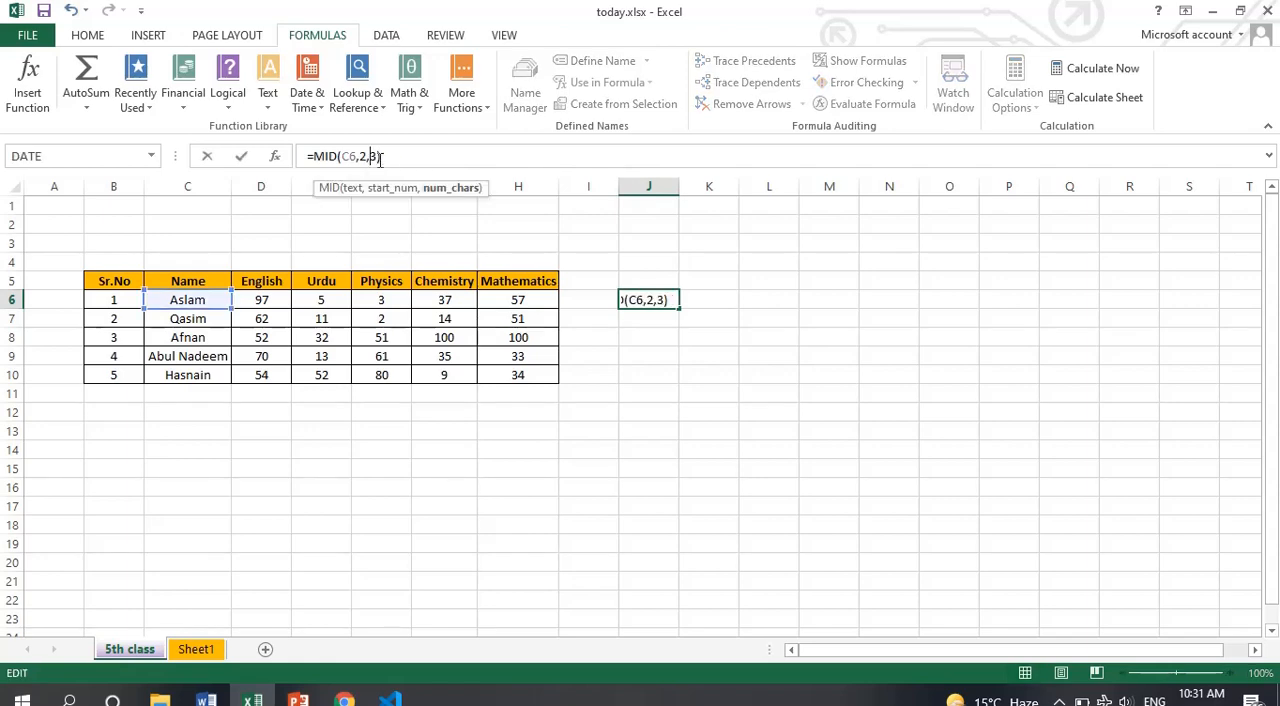
key("Return")
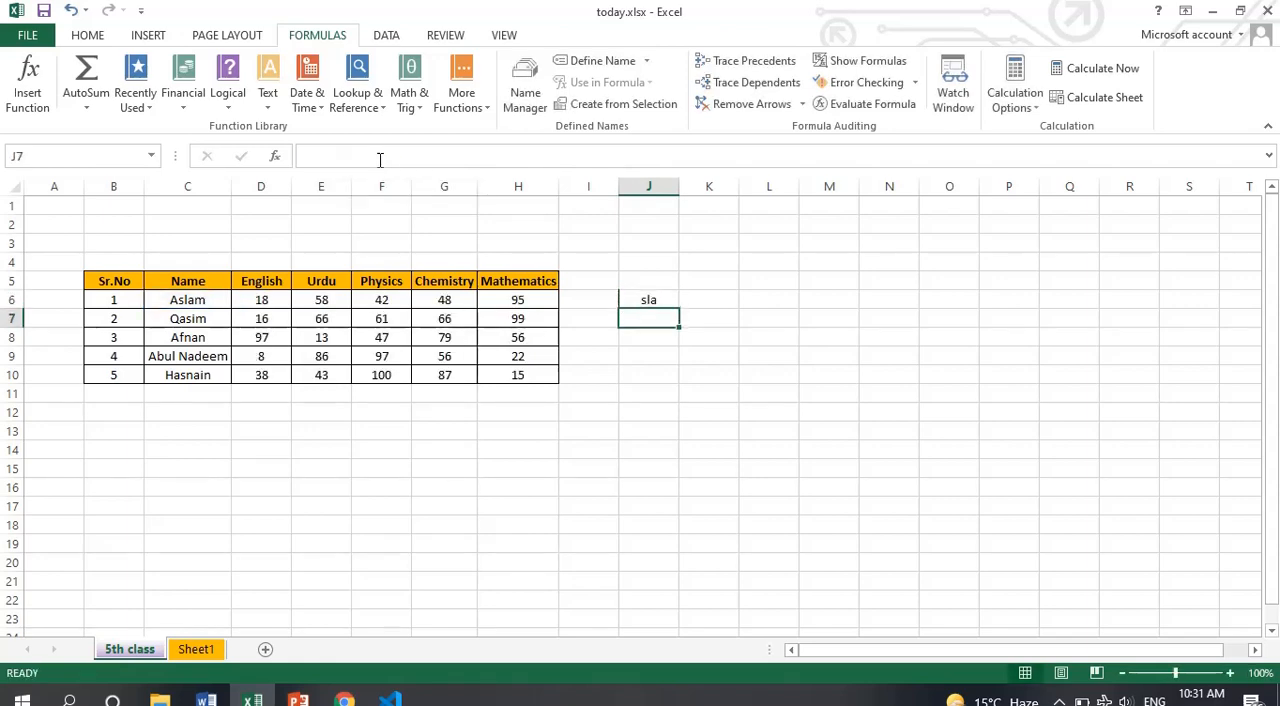
Clear cell J6, and select the UPPER box on the PowerPoint formula slide before returning to Excel
left_click(649, 297)
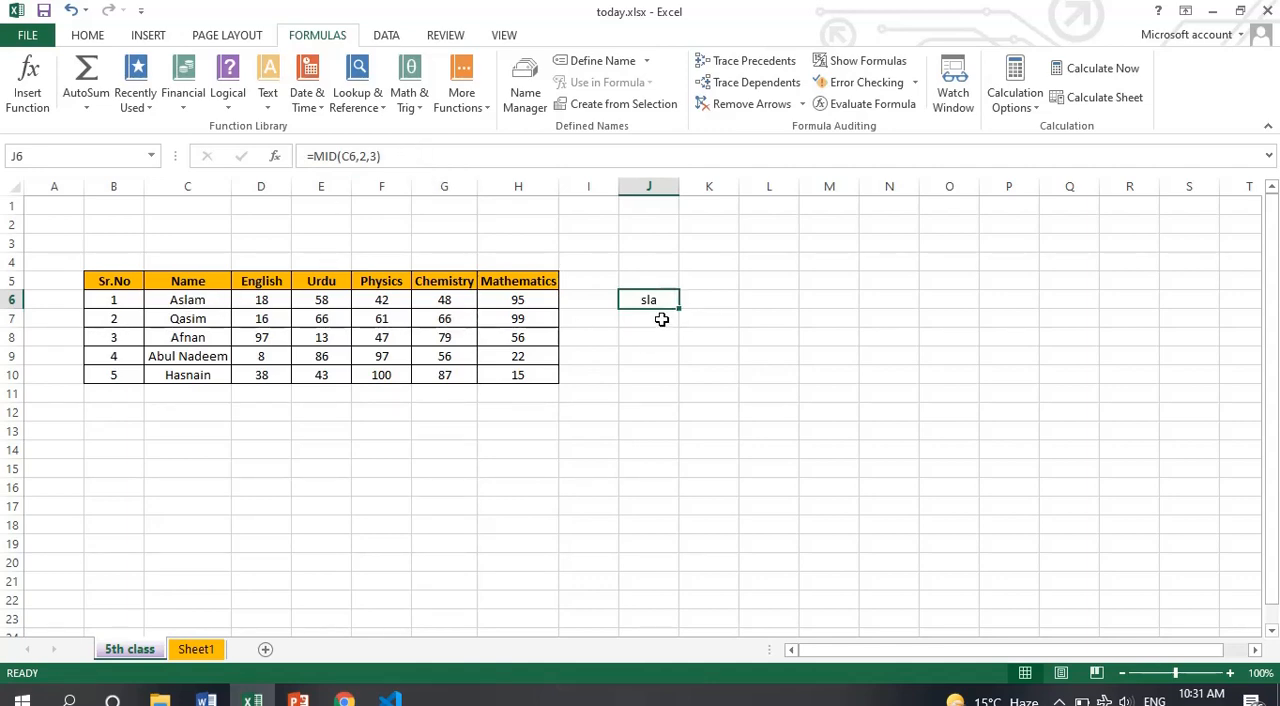
key("Delete")
key("alt+Tab")
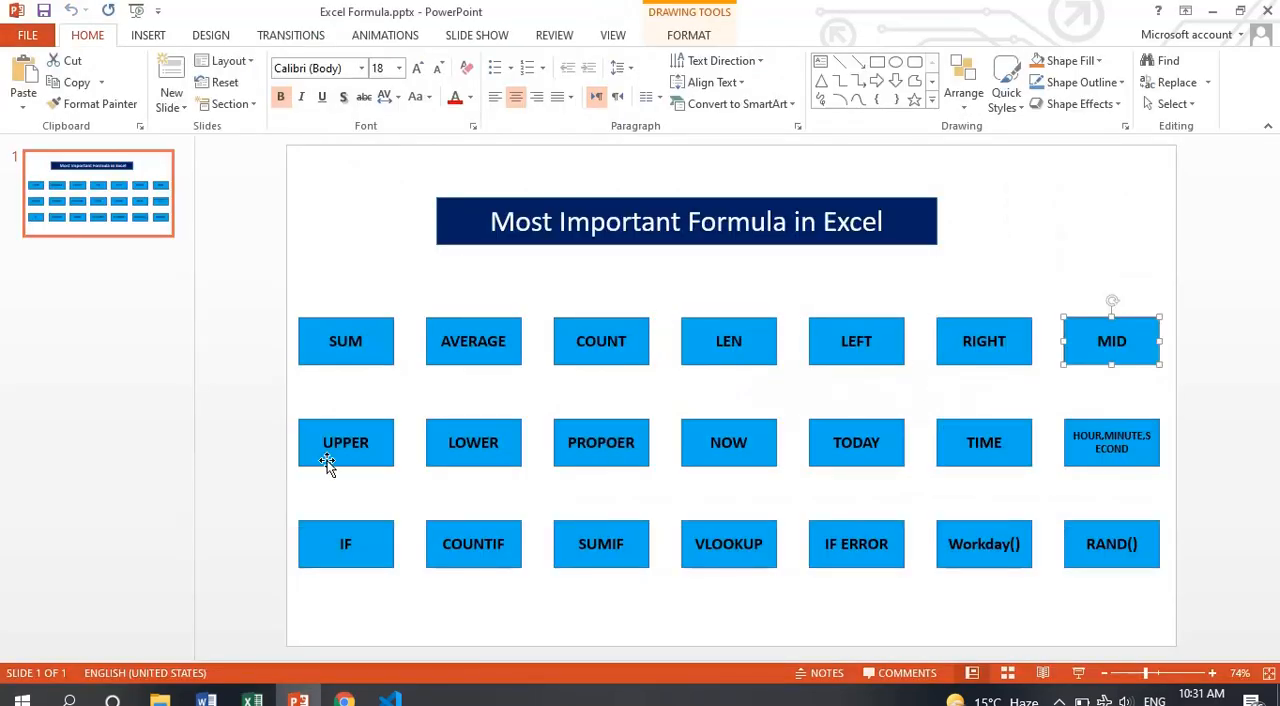
left_click(348, 450)
key("alt+Tab")
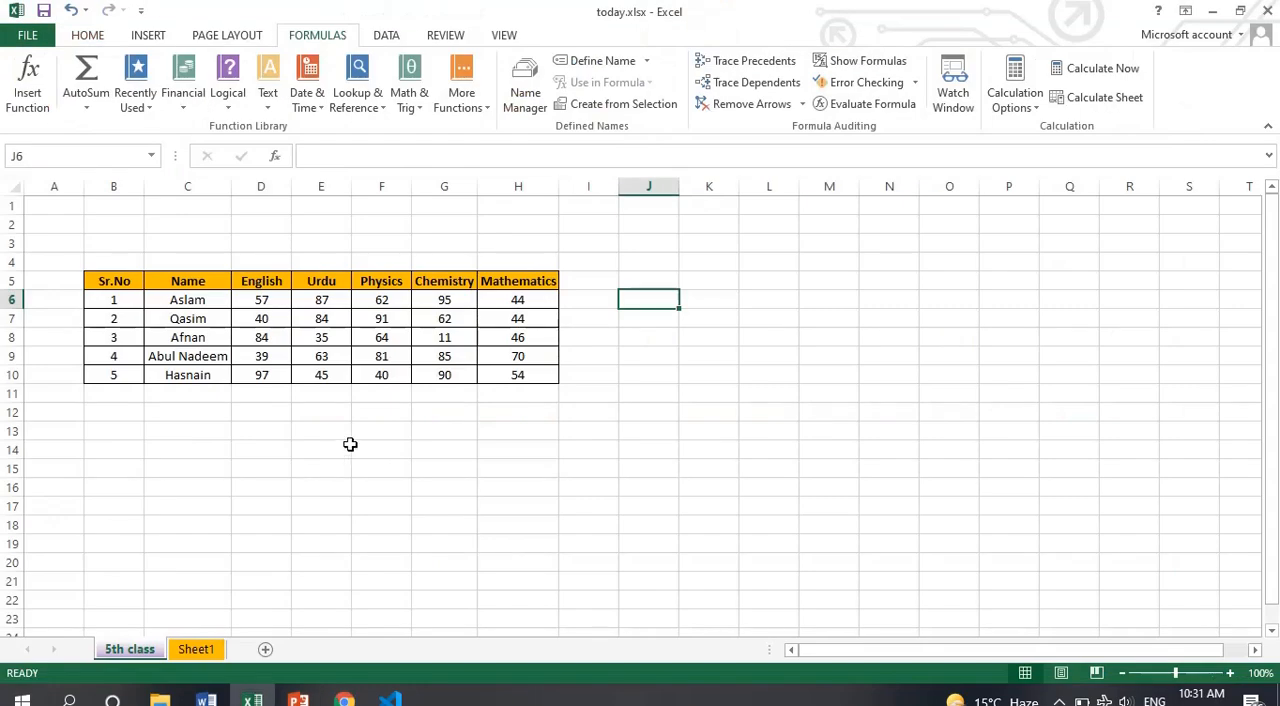
left_click(651, 340)
type("=")
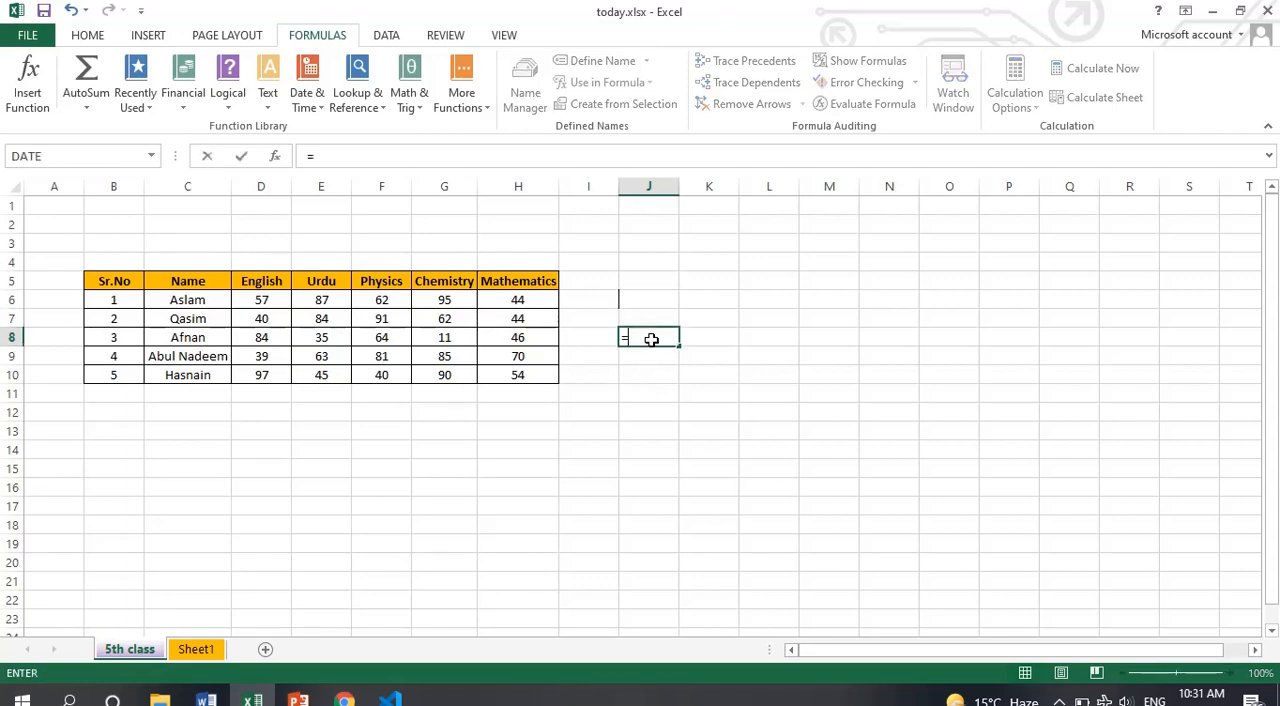
type("upp")
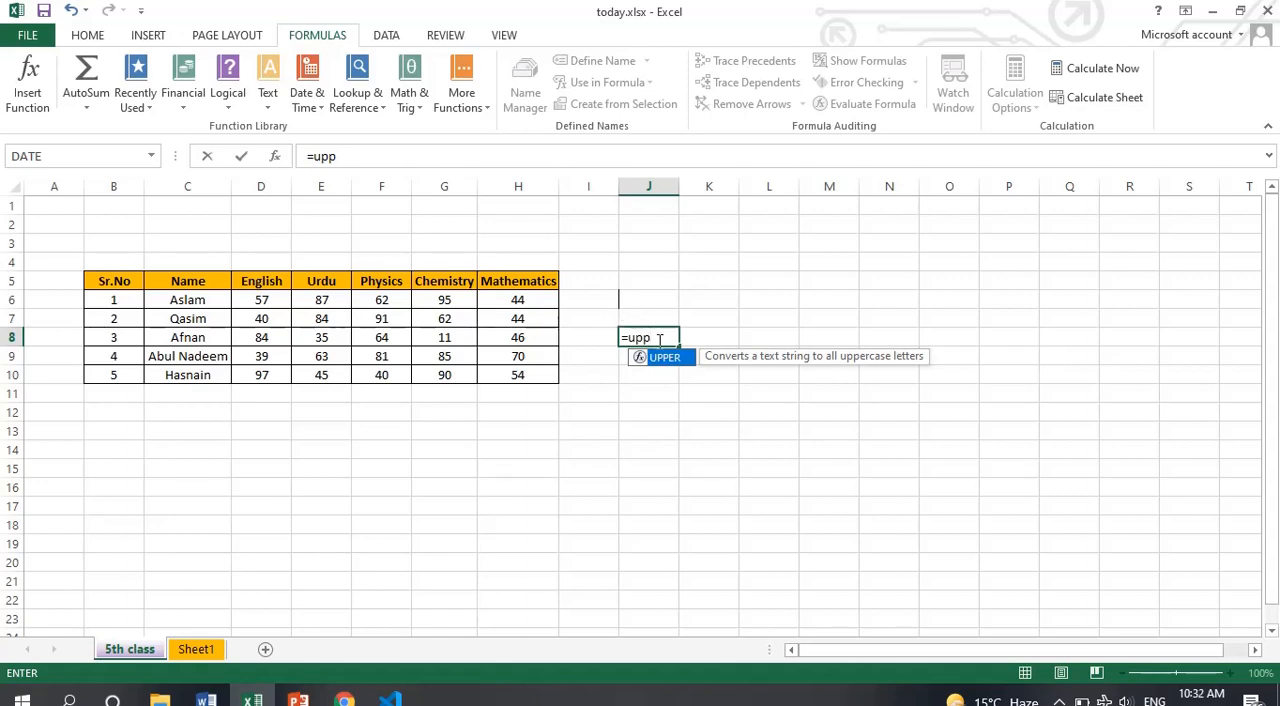
key("Return")
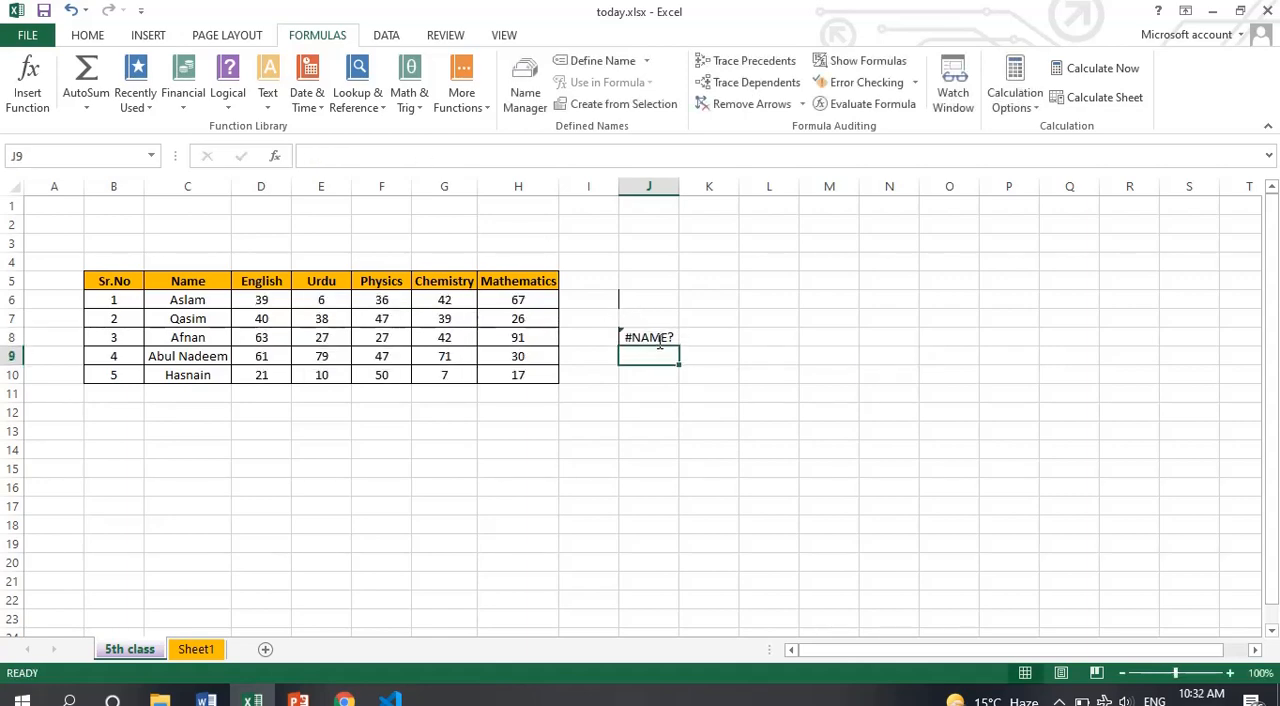
left_click(658, 341)
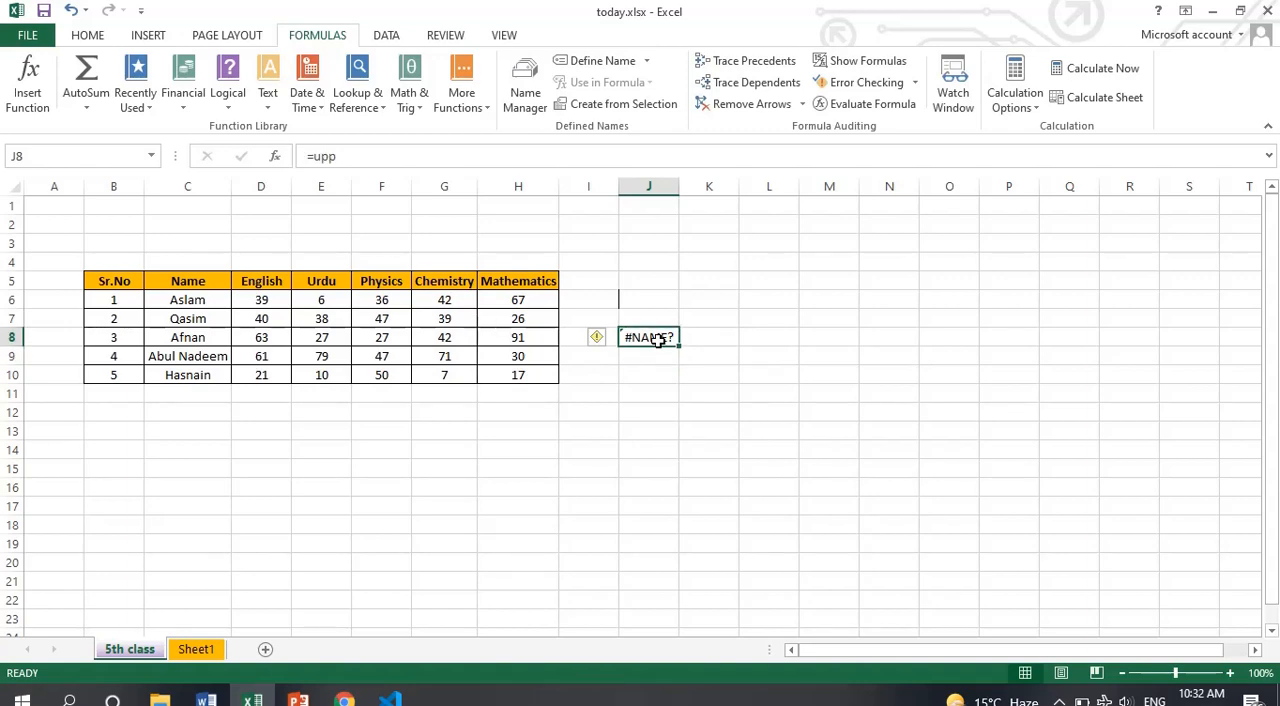
key("Delete")
Enter the formula =UPPER(C8) in cell J8 to convert the third student's name to uppercase
type("=um")
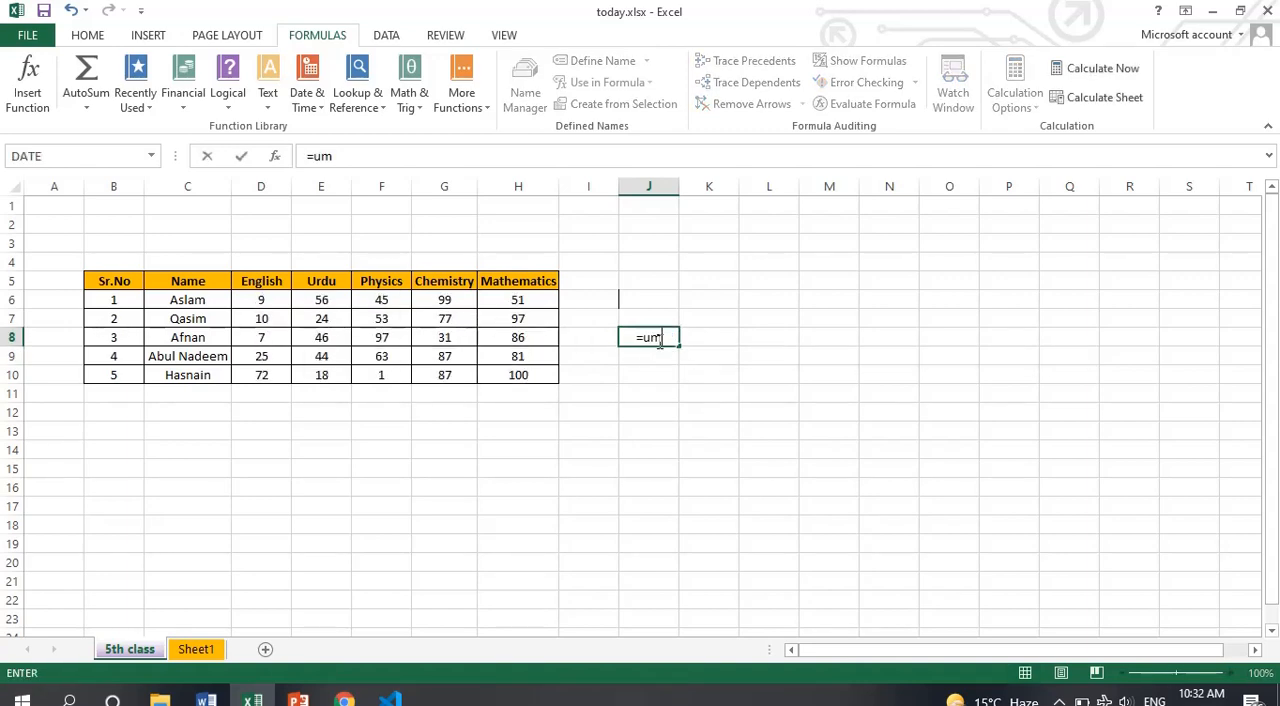
key("BackSpace")
type("p")
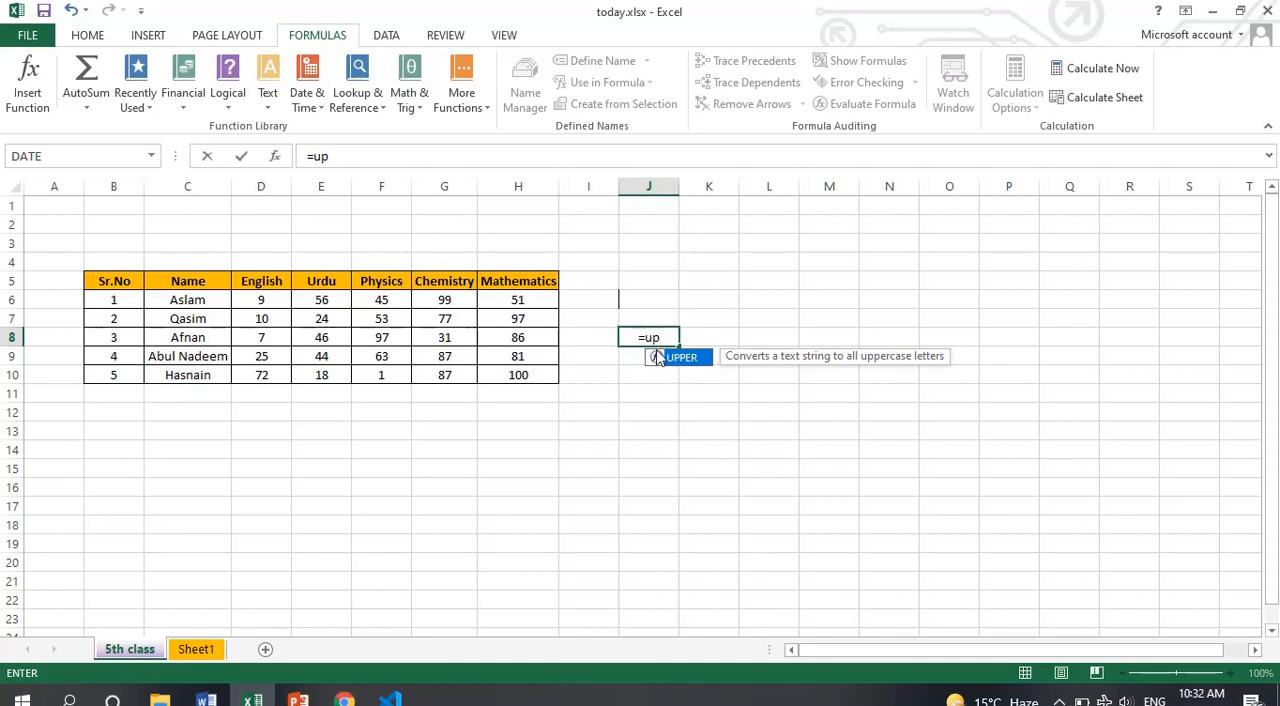
double_click(660, 358)
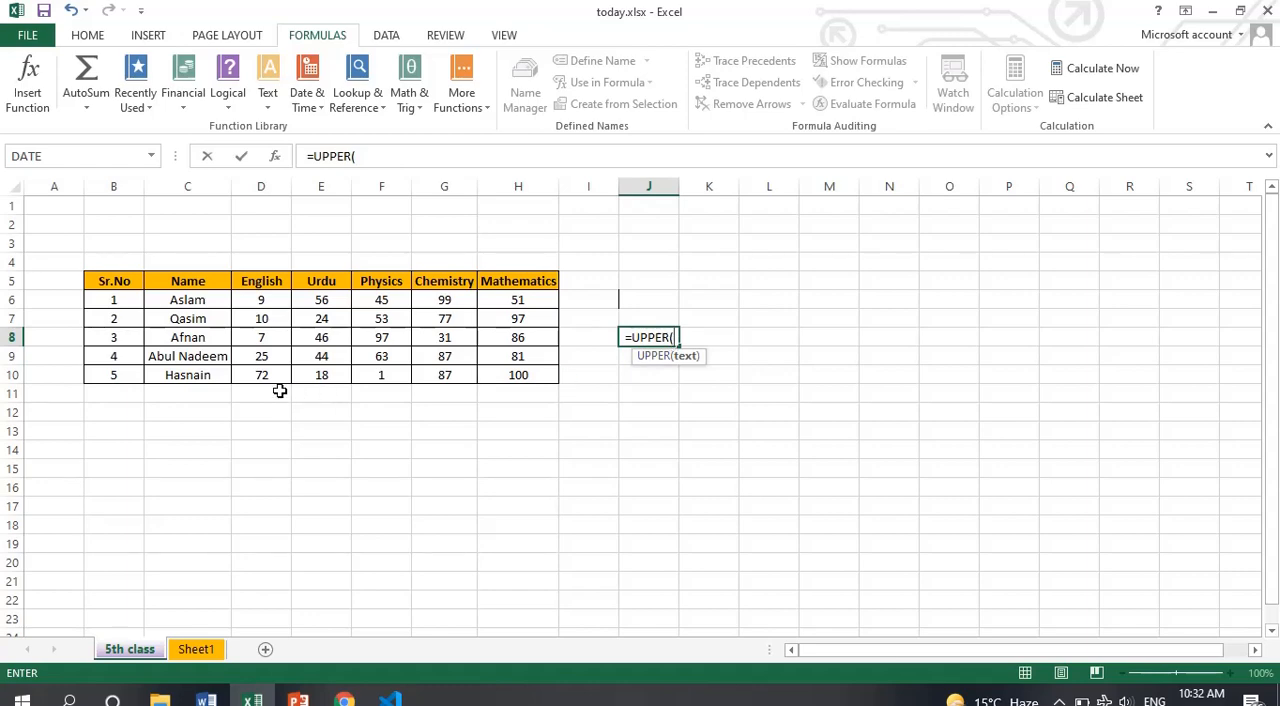
left_click(203, 340)
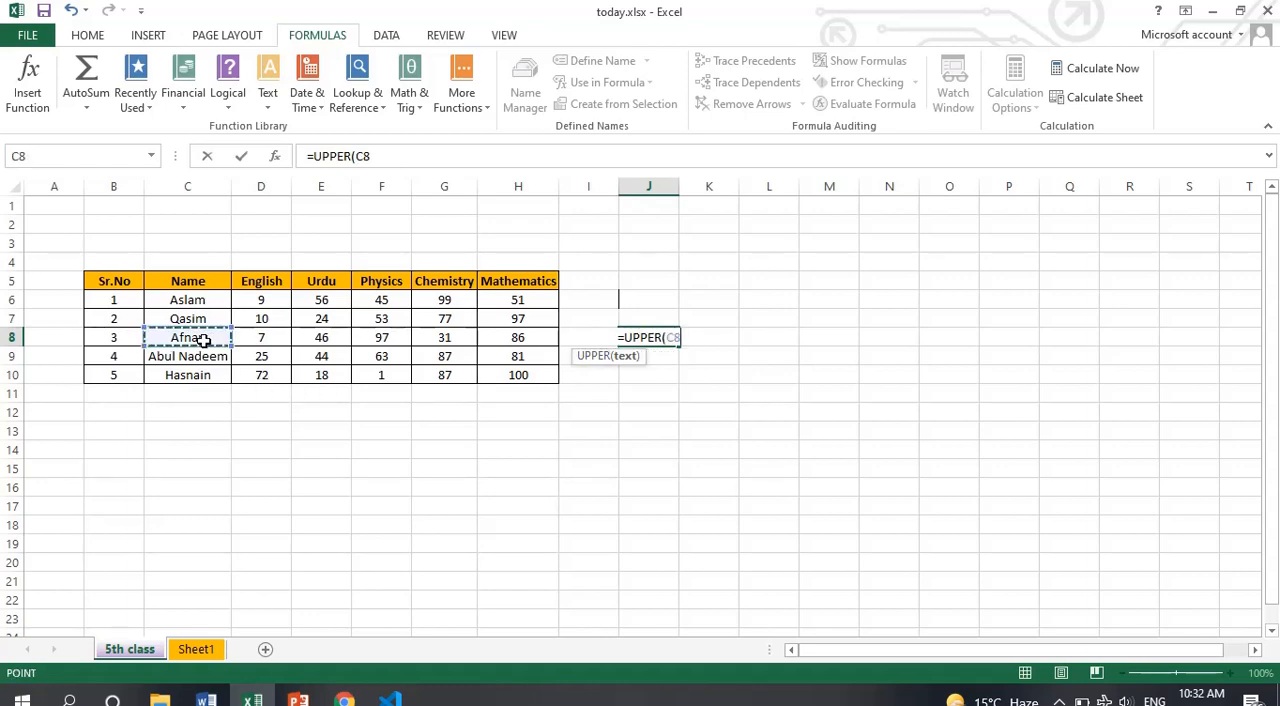
type(")")
key("Return")
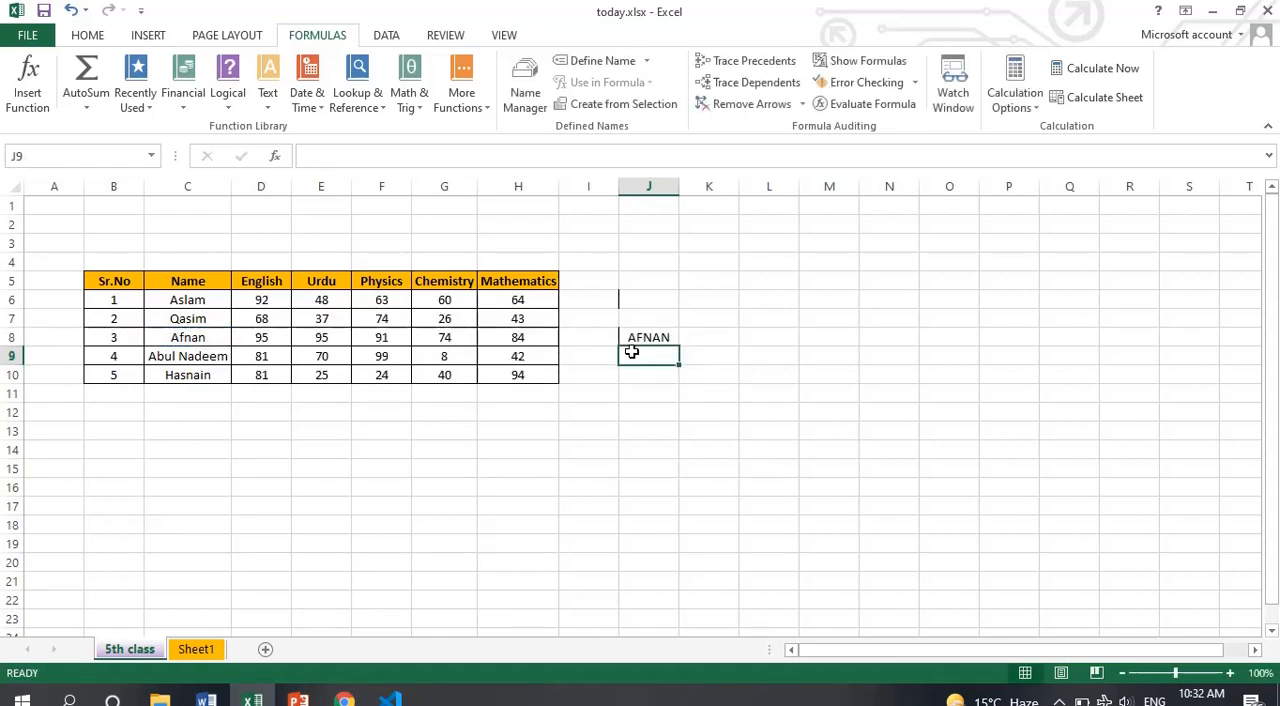
Check the LOWER entry on the PowerPoint formula slide, and back in Excel change the J8 formula to =LOWER(C8)
key("alt+Tab")
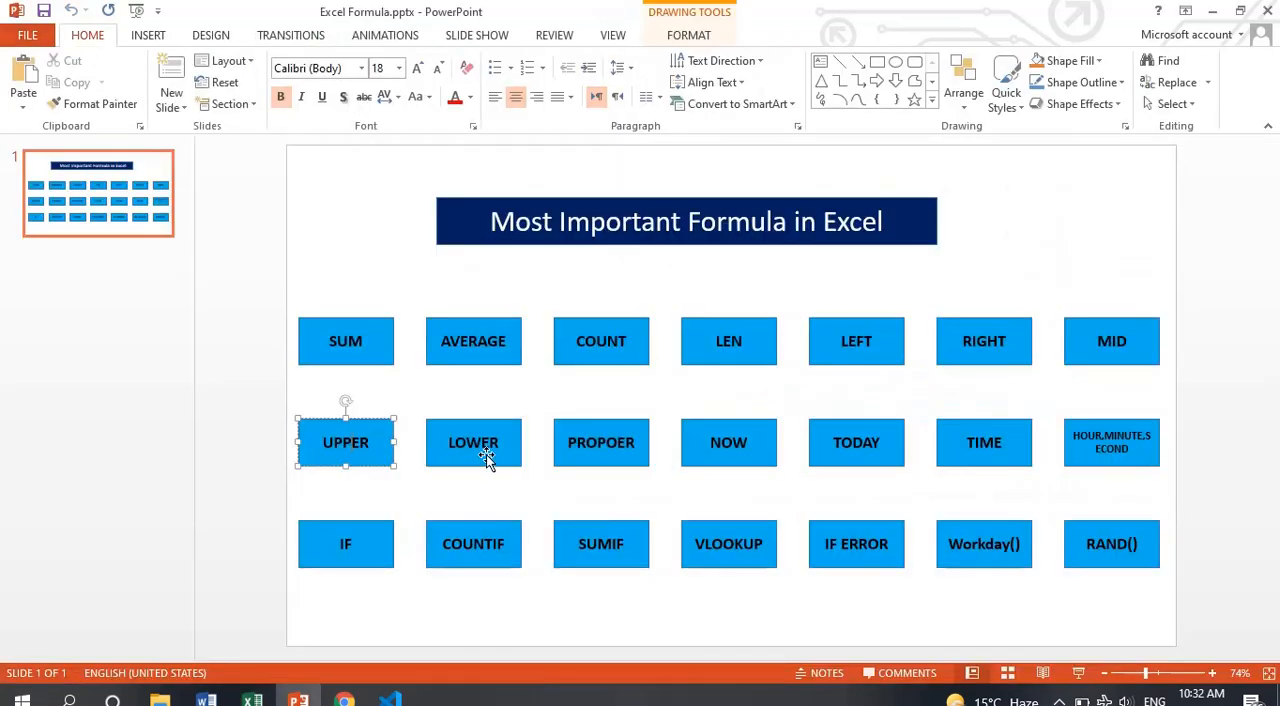
key("alt+Tab")
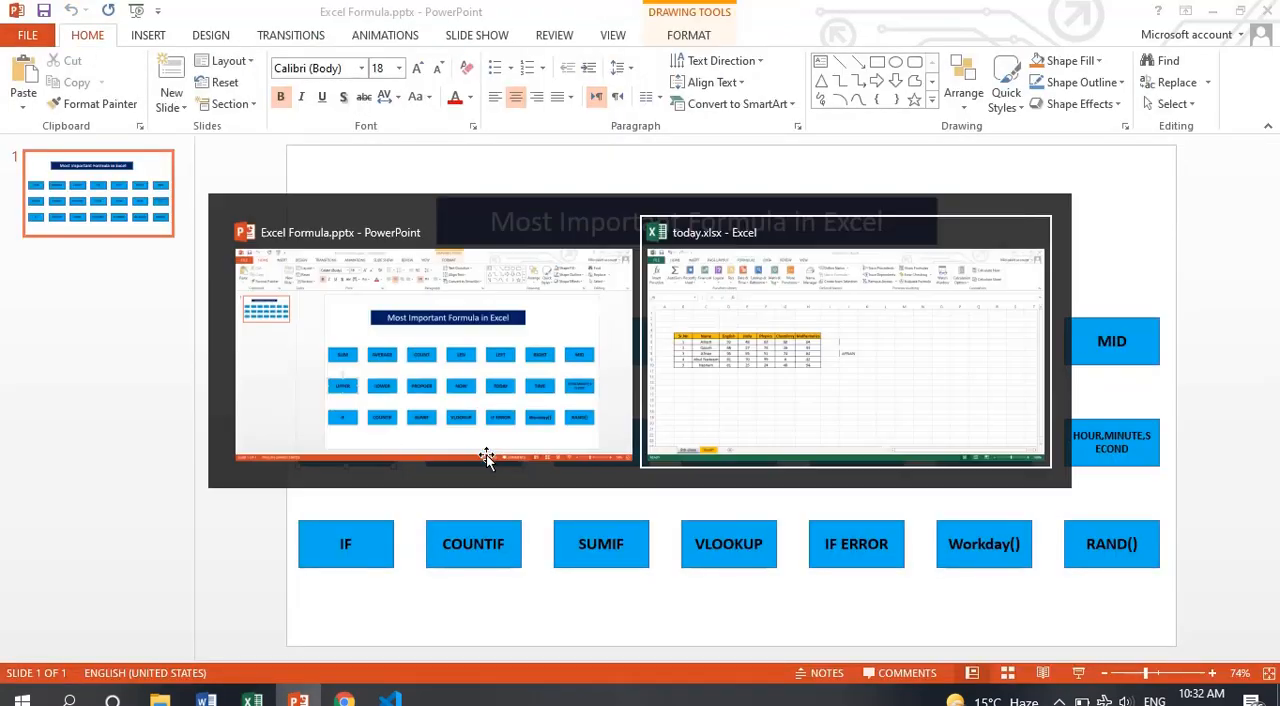
left_click(652, 337)
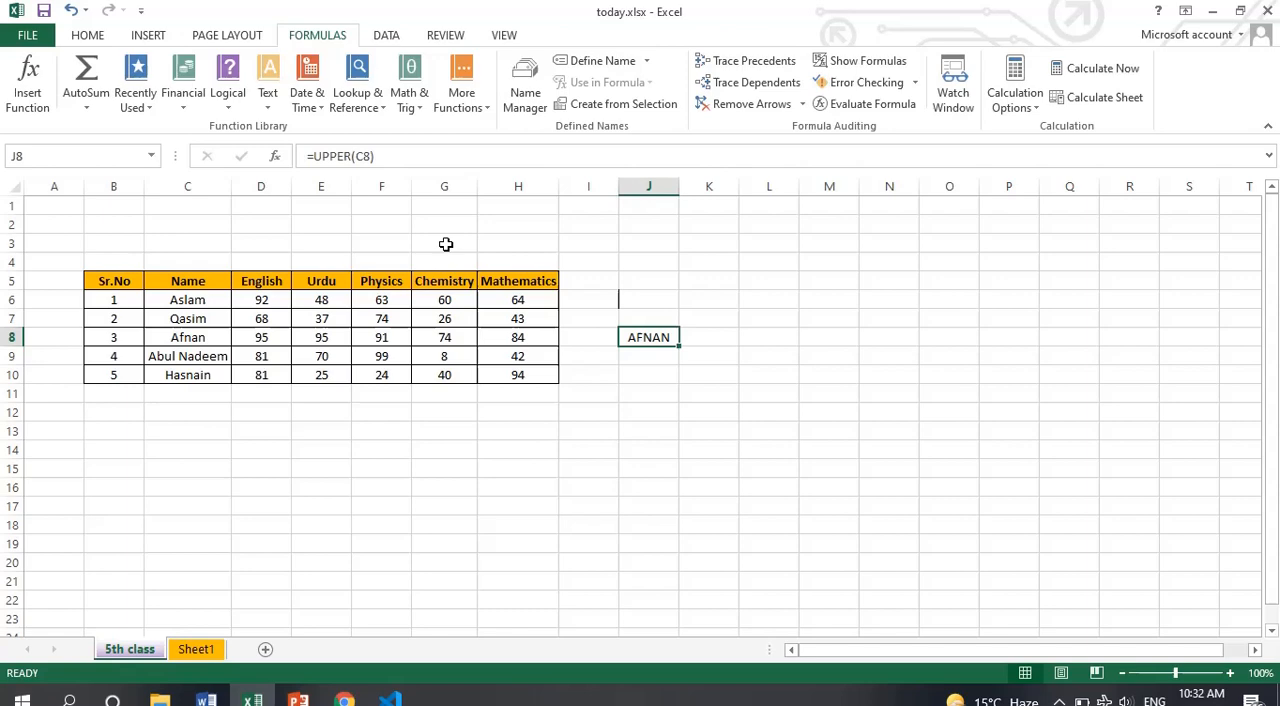
left_click(347, 156)
key("BackSpace")
key("BackSpace")
key("BackSpace")
key("BackSpace")
key("BackSpace")
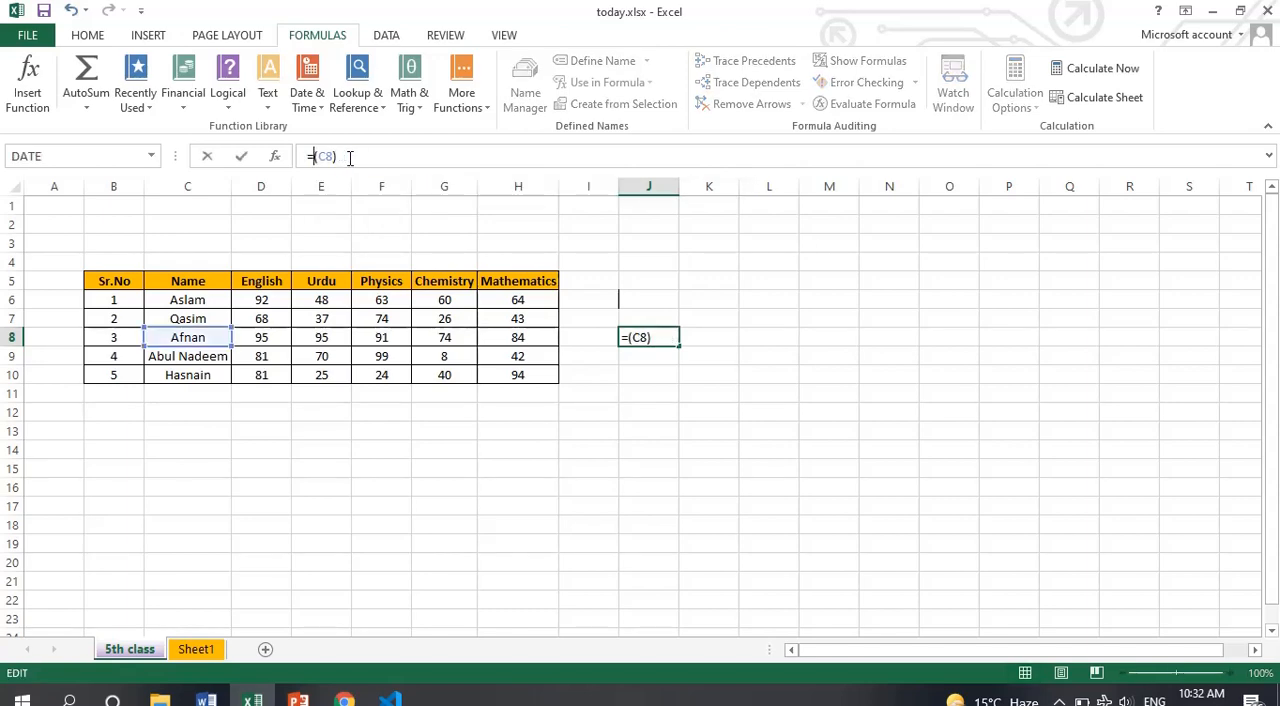
type("lowe")
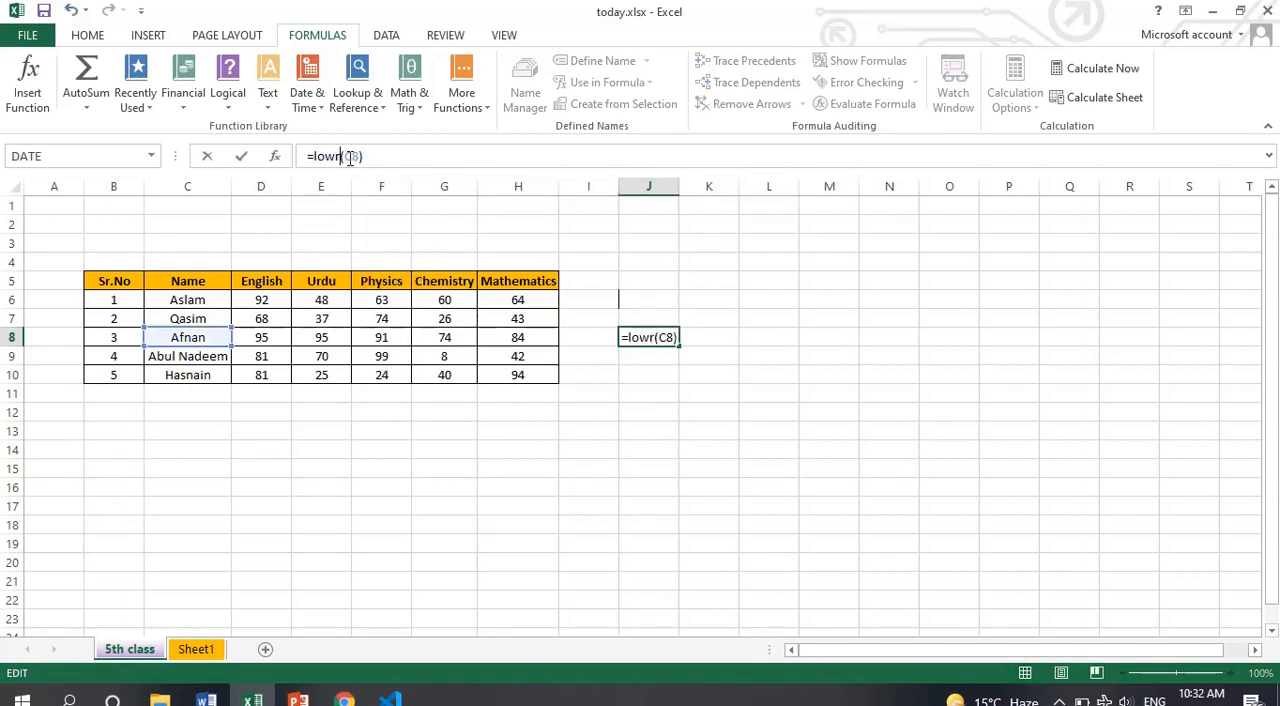
type("r")
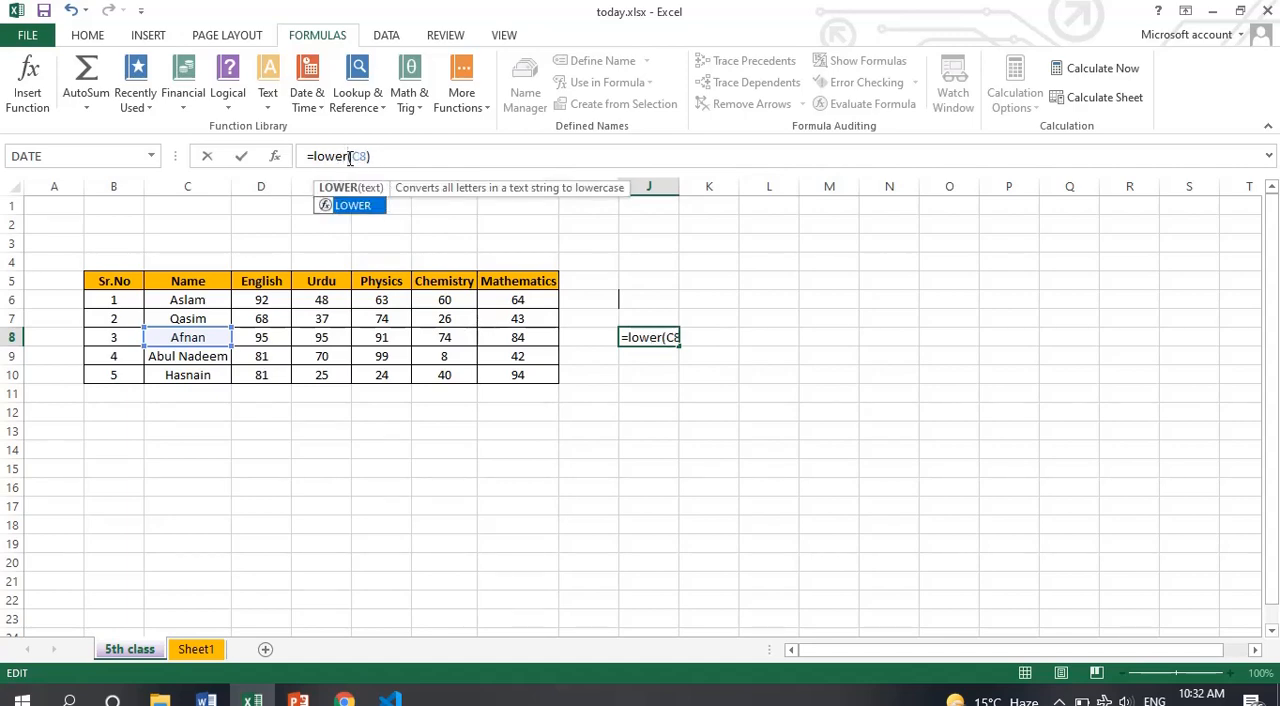
key("Return")
Enter the formula =PROPER(C8) in cell J8 to convert the third student's name to proper case
left_click(641, 337)
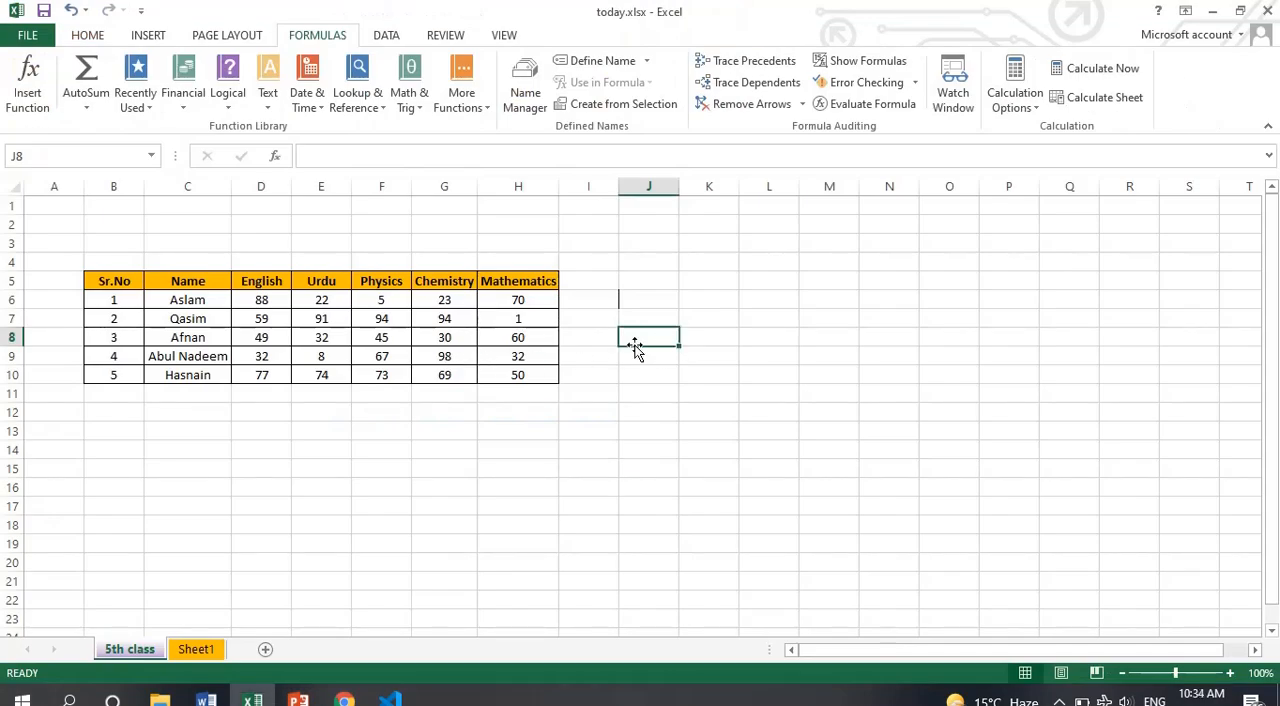
type("=pro")
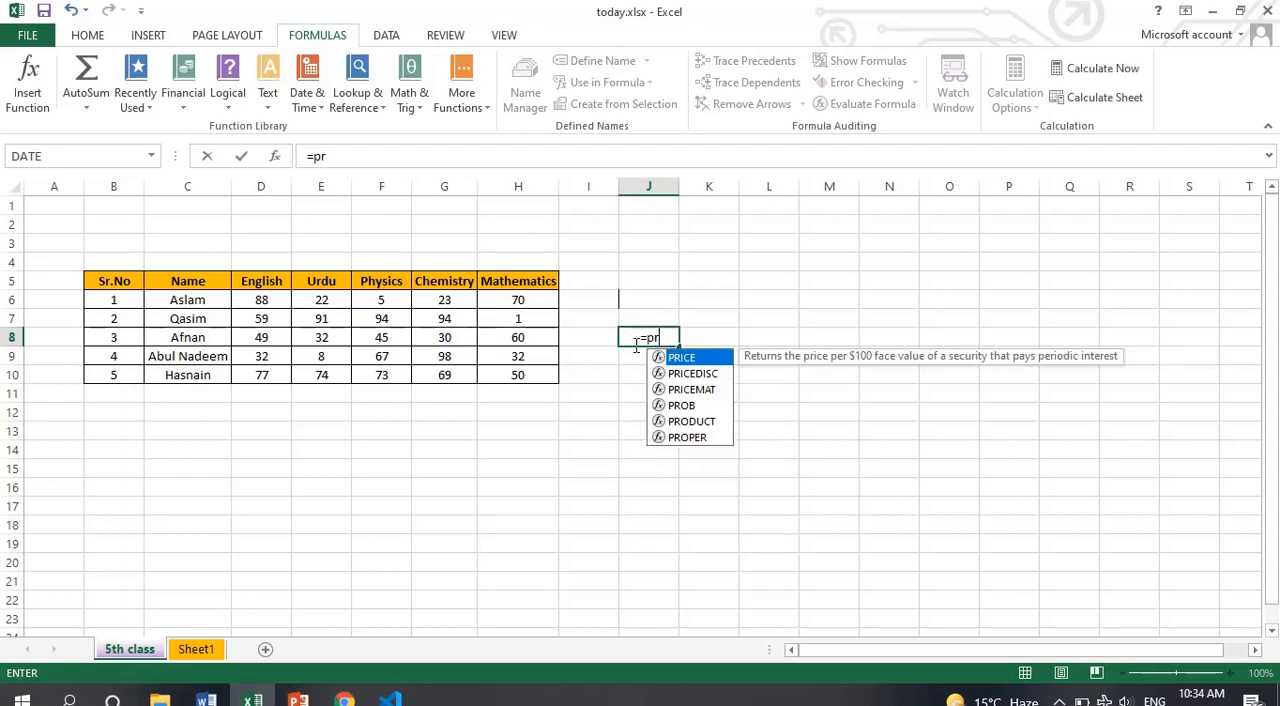
key("Down")
key("Down")
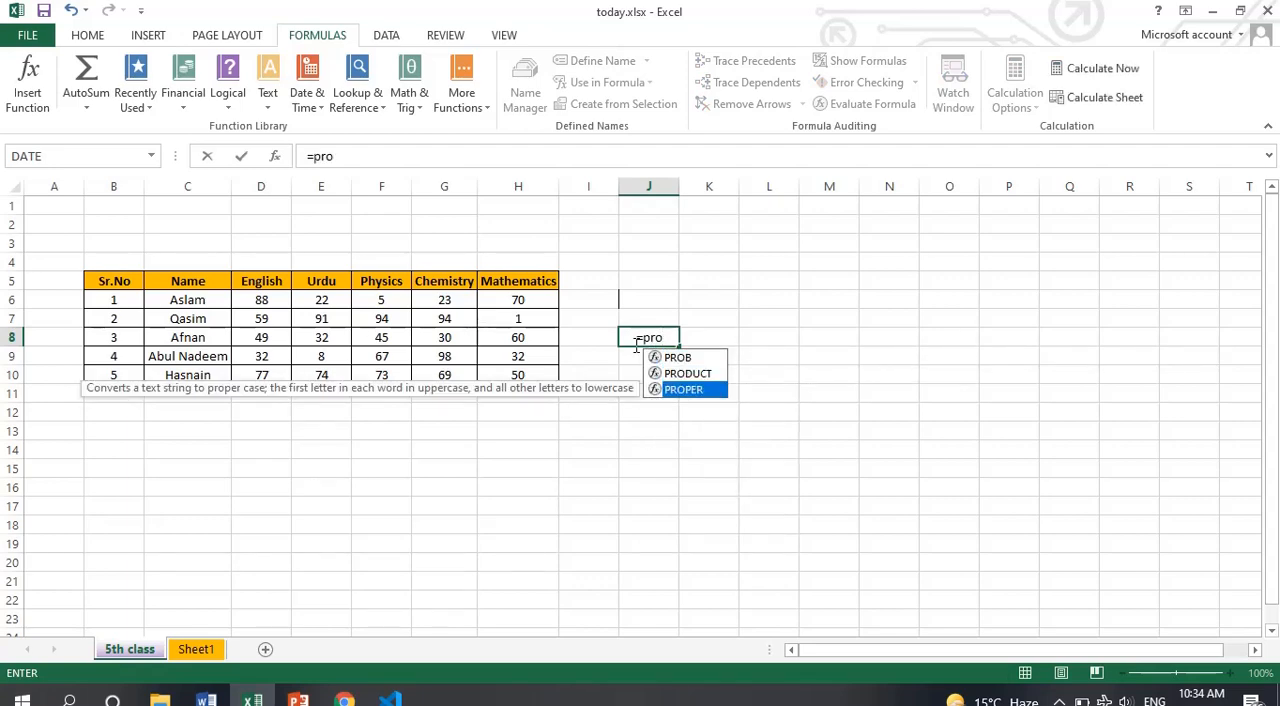
key("Tab")
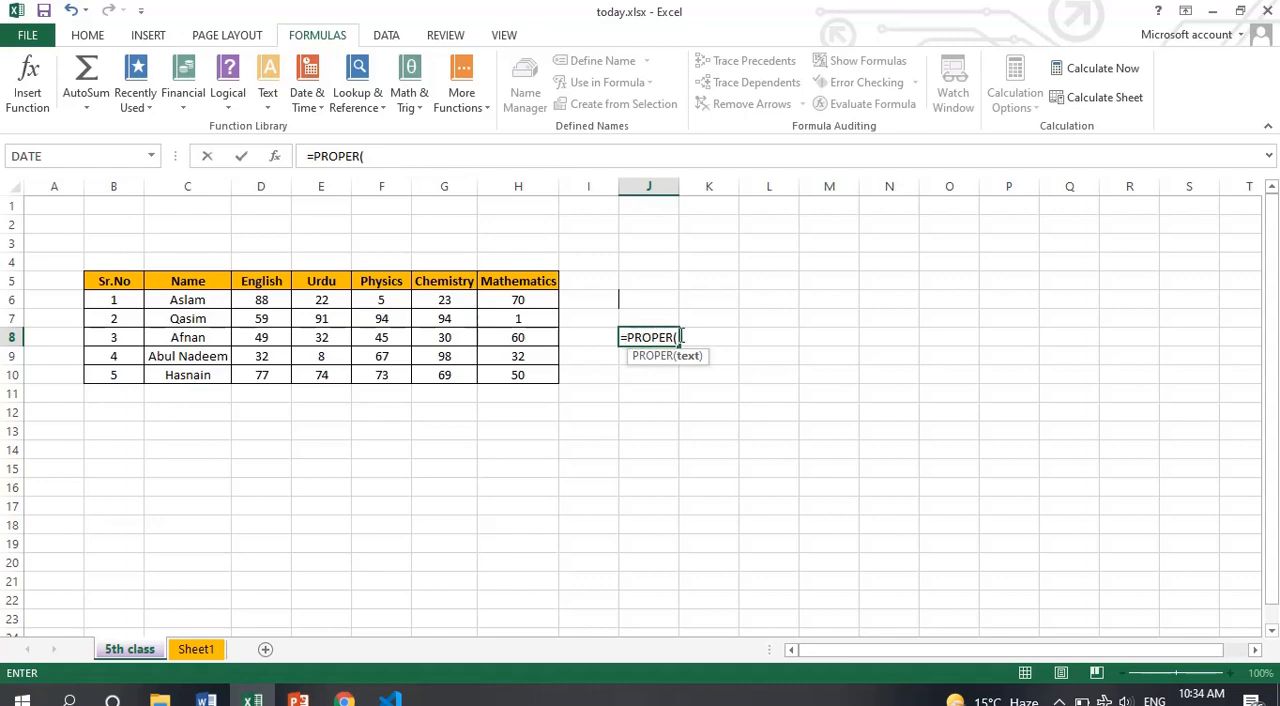
left_click(193, 342)
type(")")
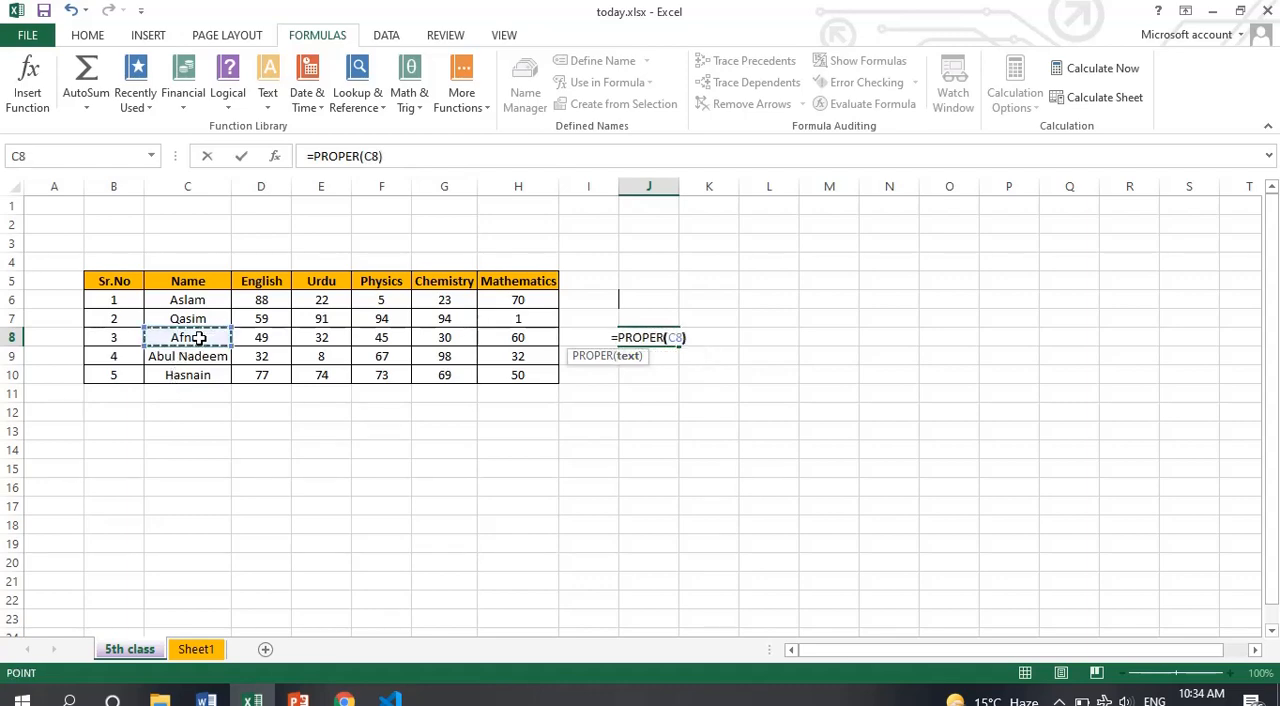
key("Return")
left_click(655, 339)
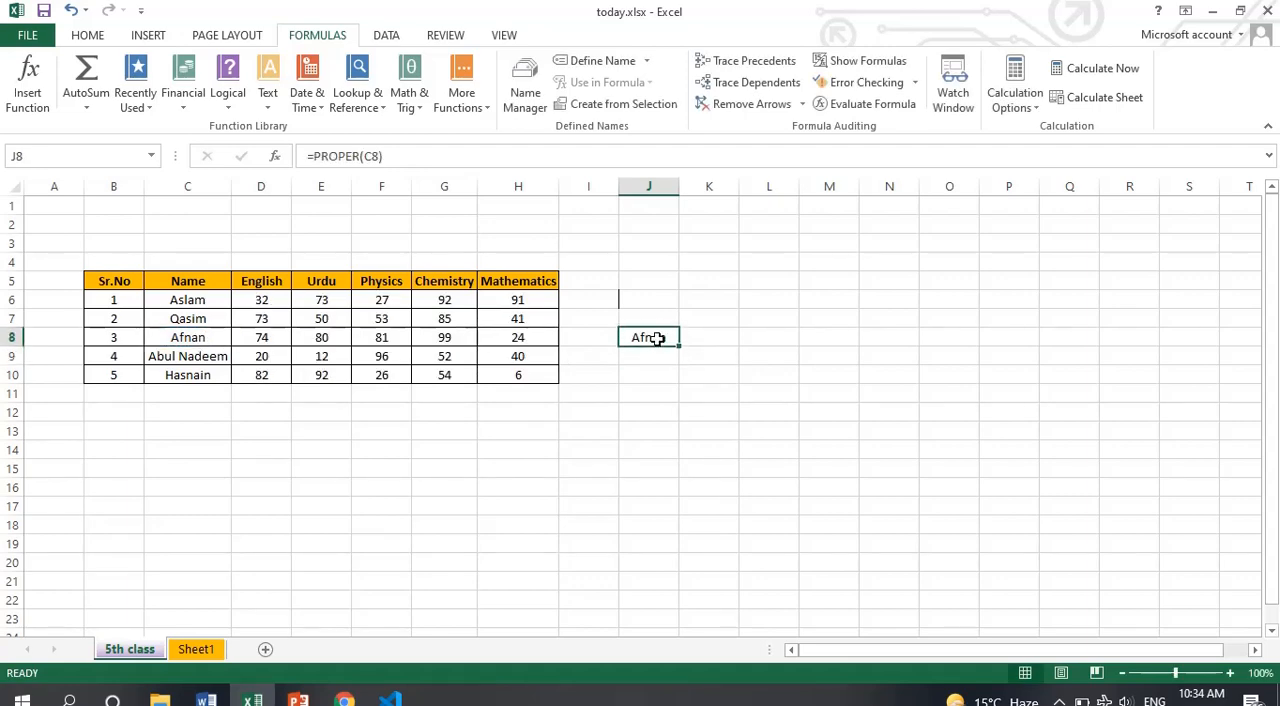
Rewrite the third student's name in C8 in mixed case by capitalising both n letters, and compare it with the PROPER formula in J8
double_click(200, 338)
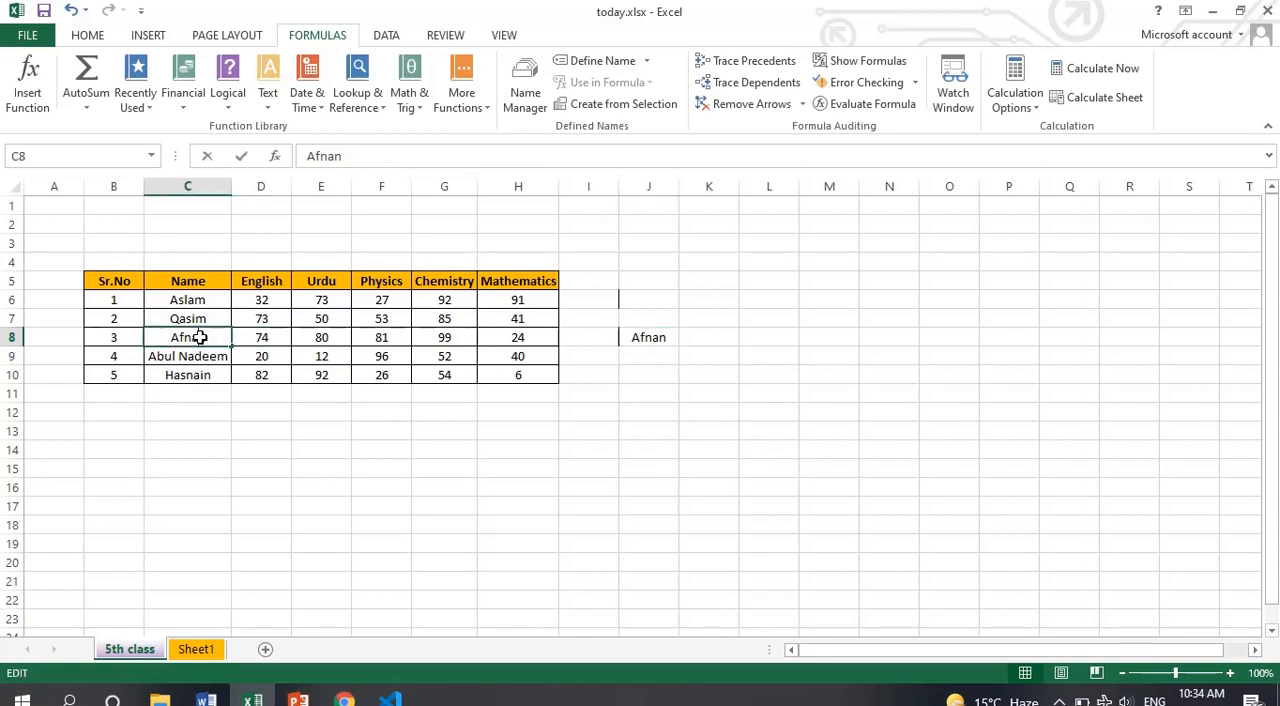
key("BackSpace")
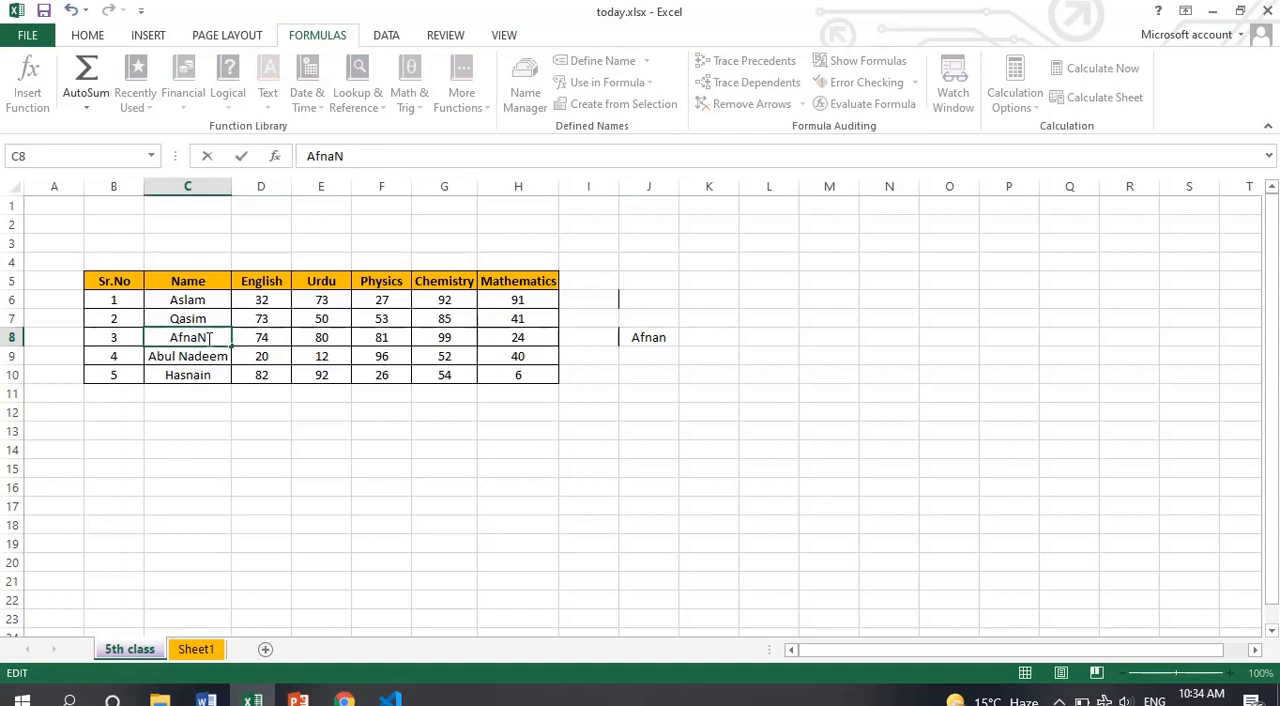
key("BackSpace")
type("N")
key("Return")
left_click(667, 338)
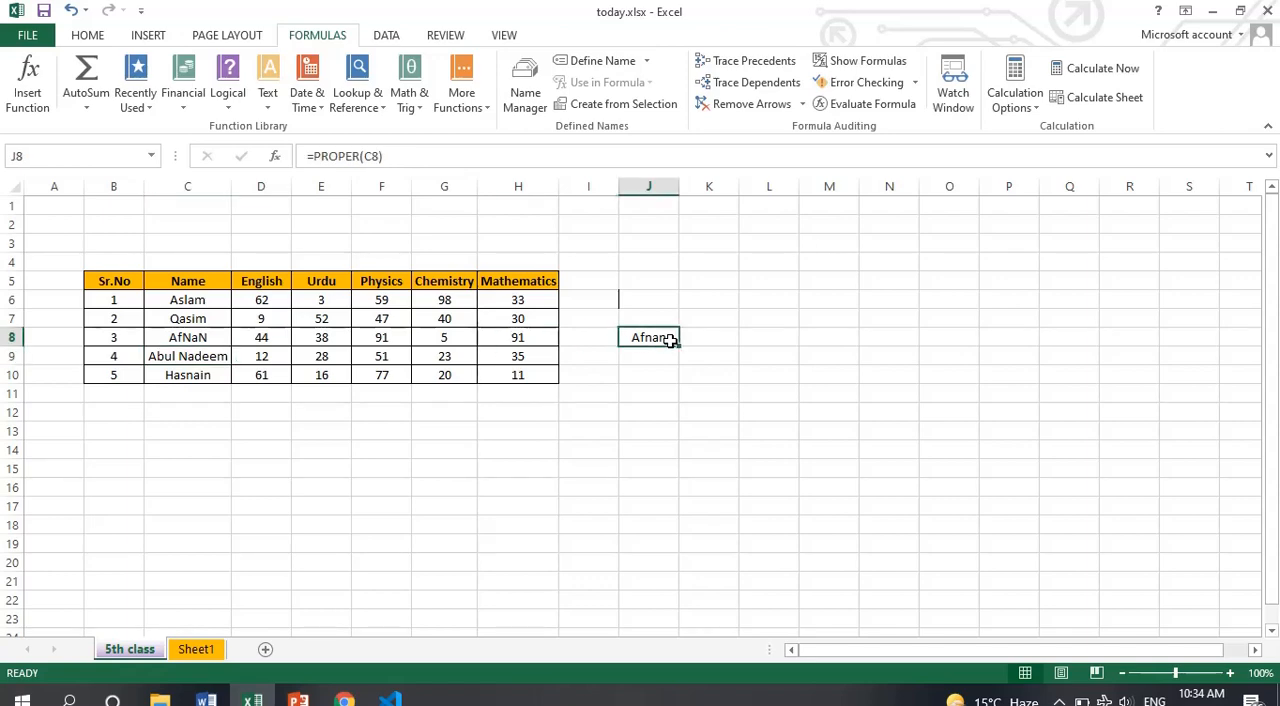
left_click(205, 337)
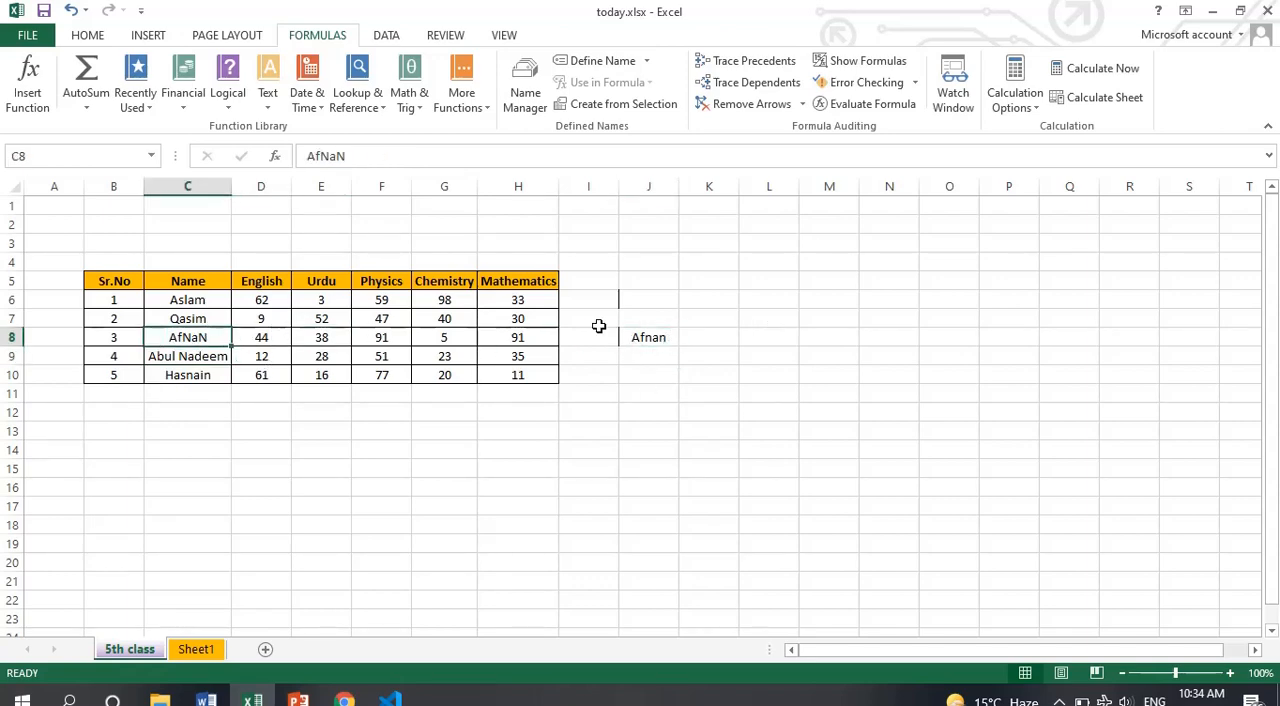
Clear cell J8, and select the NOW box on the PowerPoint formula slide
left_click(633, 343)
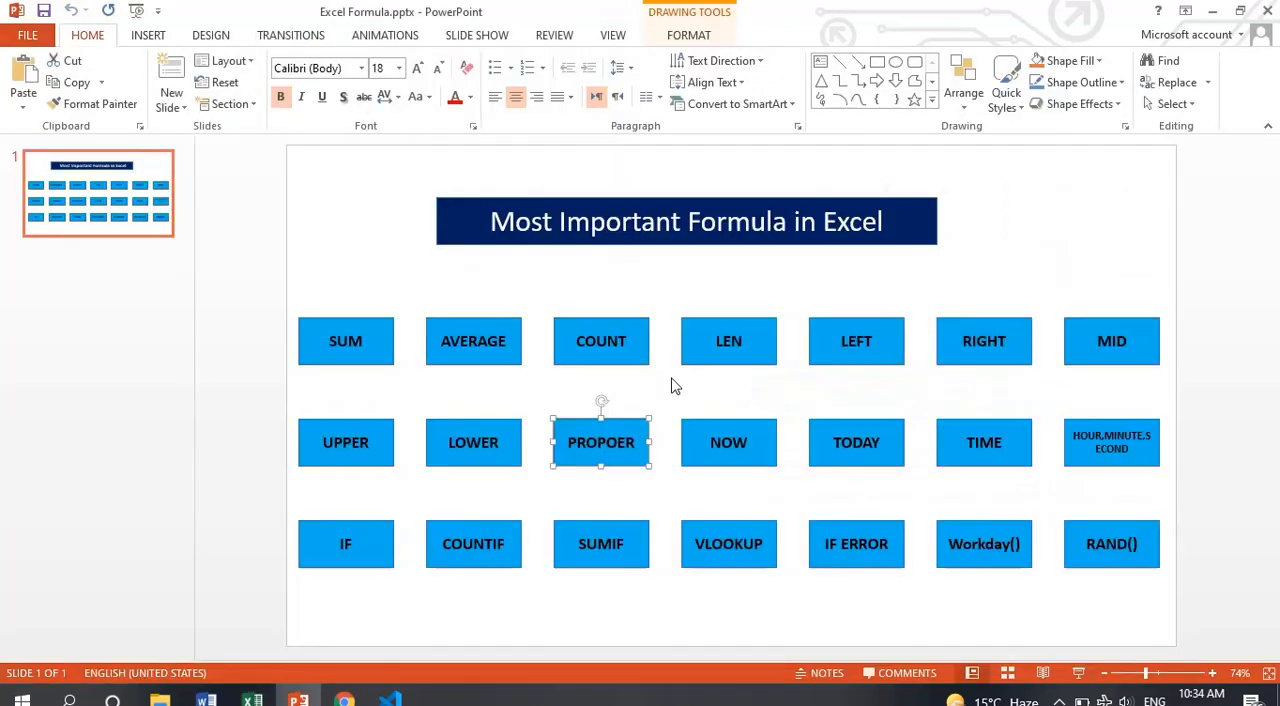
left_click(735, 452)
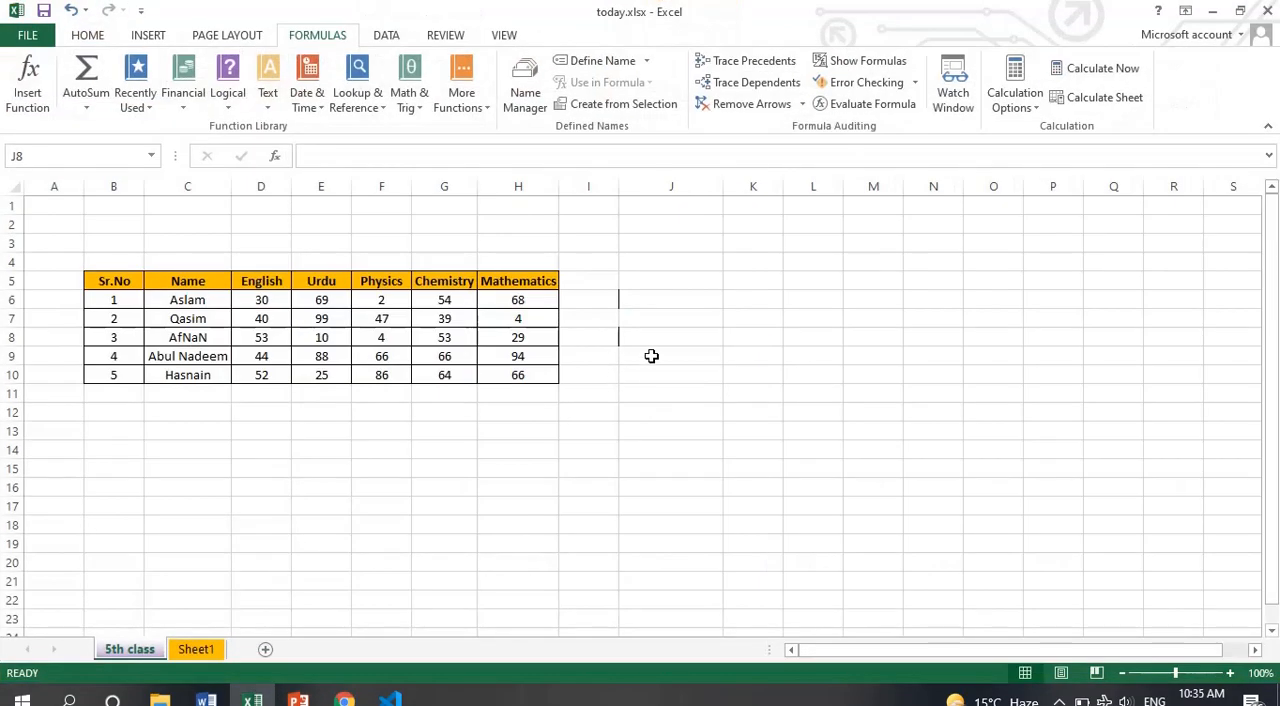
Back in Excel, enter the formula =NOW() in cell J9 to return the current date and time
left_click(651, 355)
type("=now")
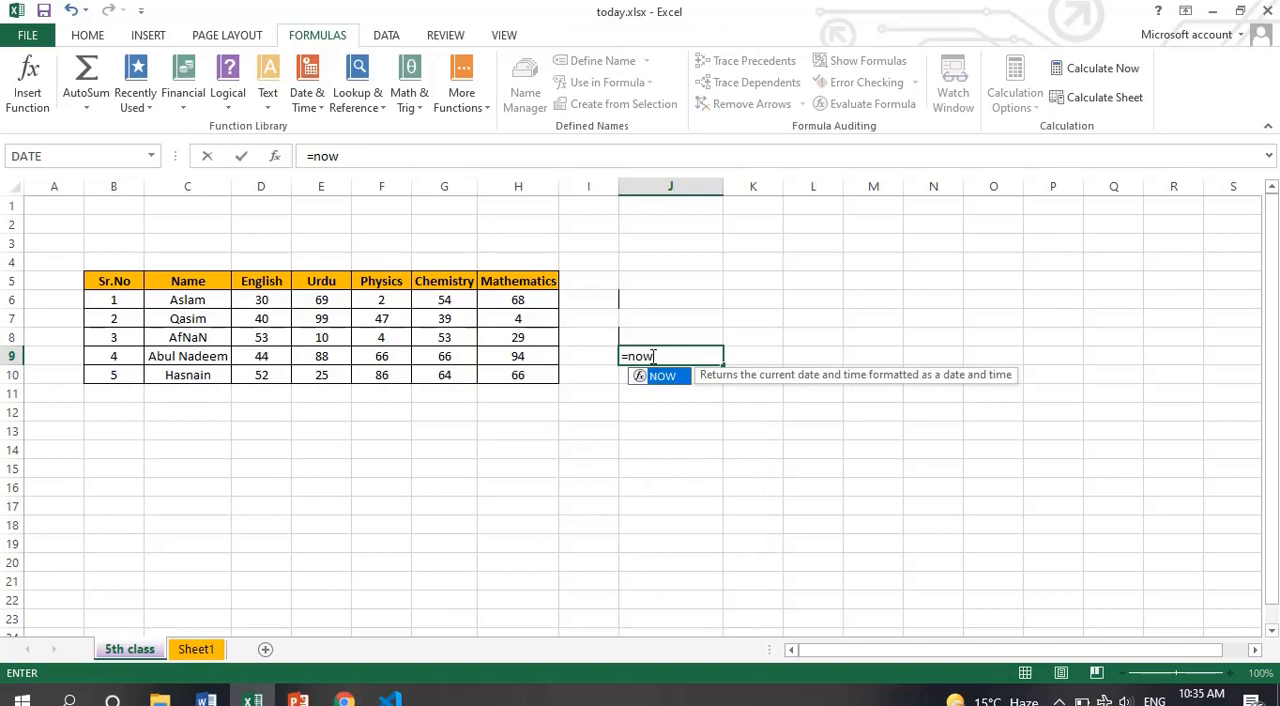
type("(")
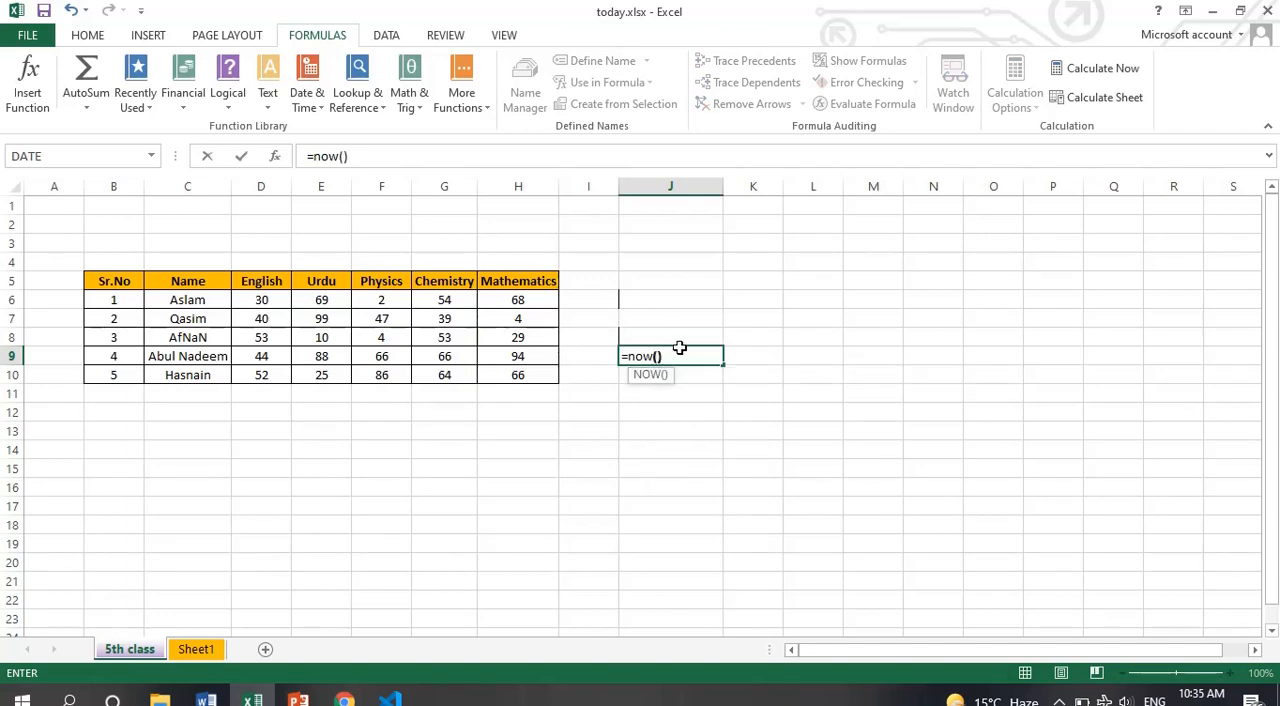
type(")")
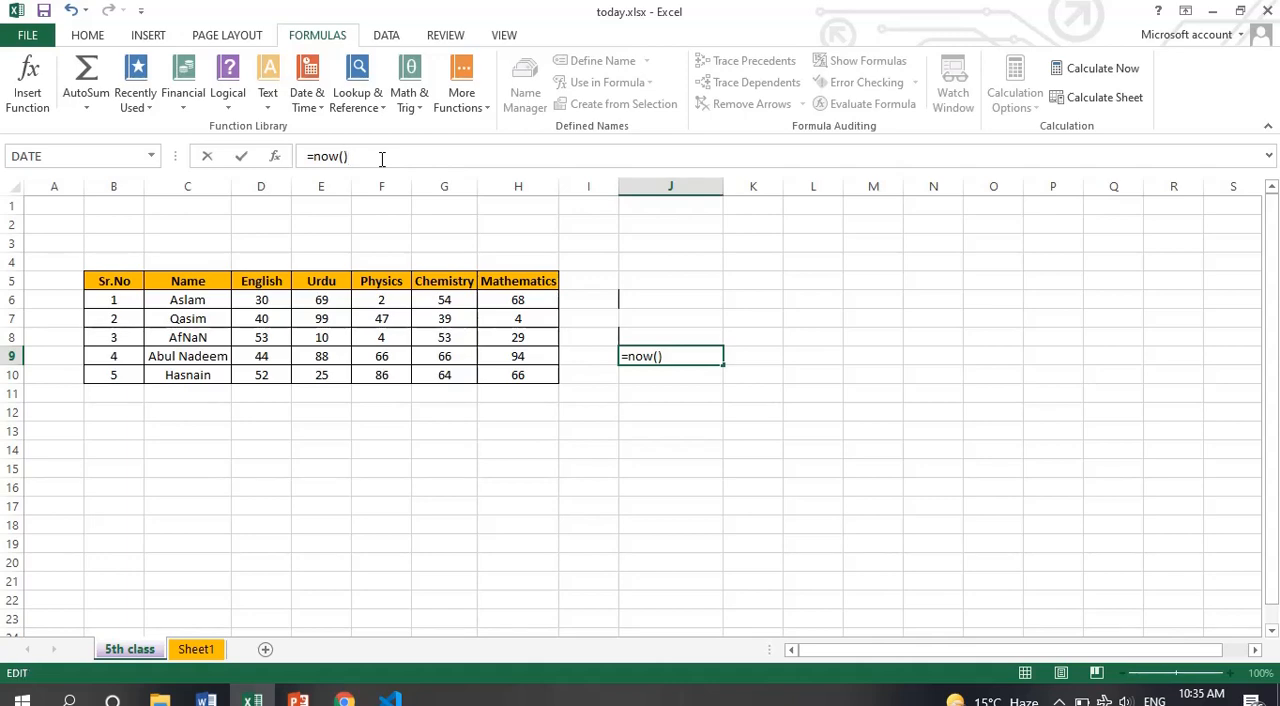
key("Return")
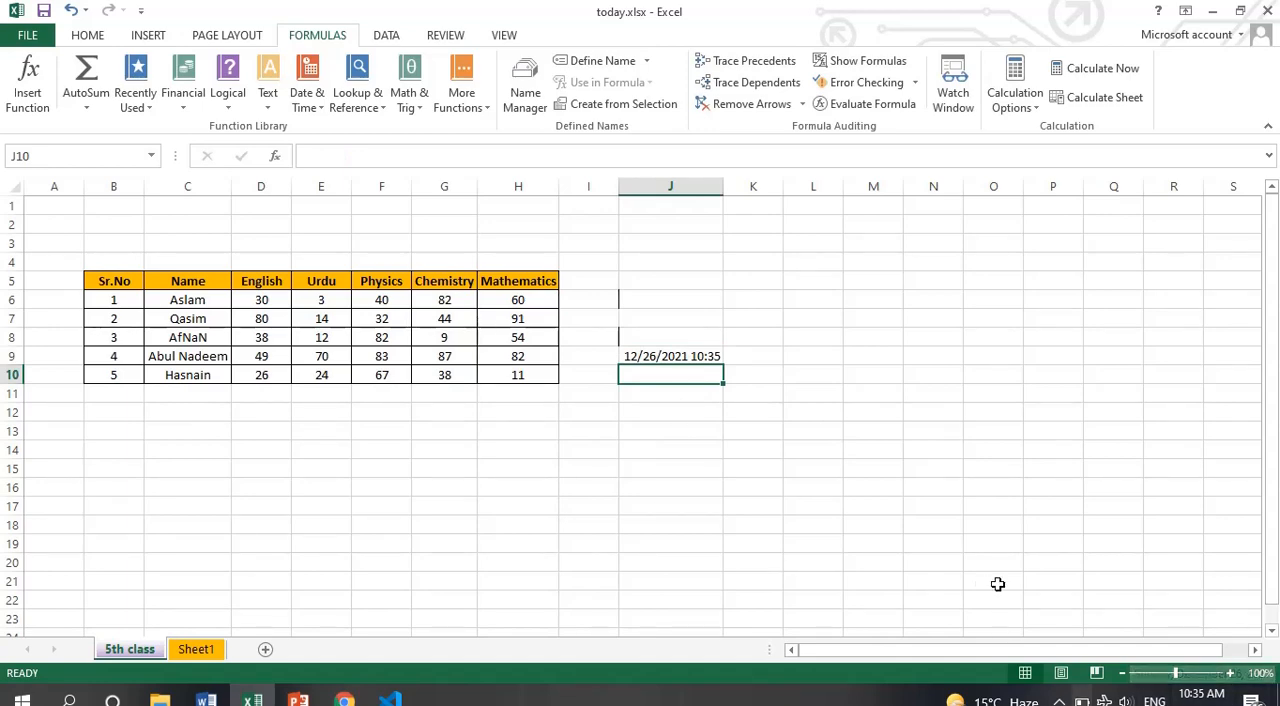
left_click(694, 358)
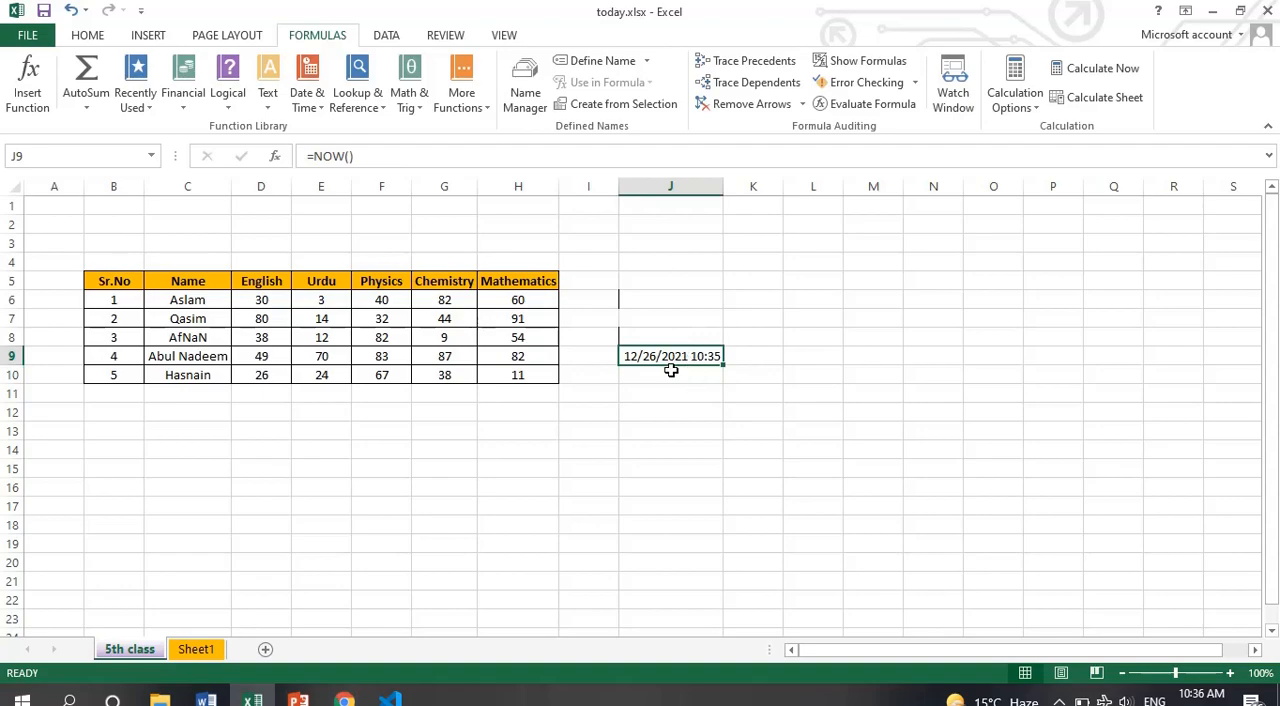
Clear cell J9, and select the TODAY box on the PowerPoint formula slide before returning to Excel
key("Delete")
key("alt+Tab")
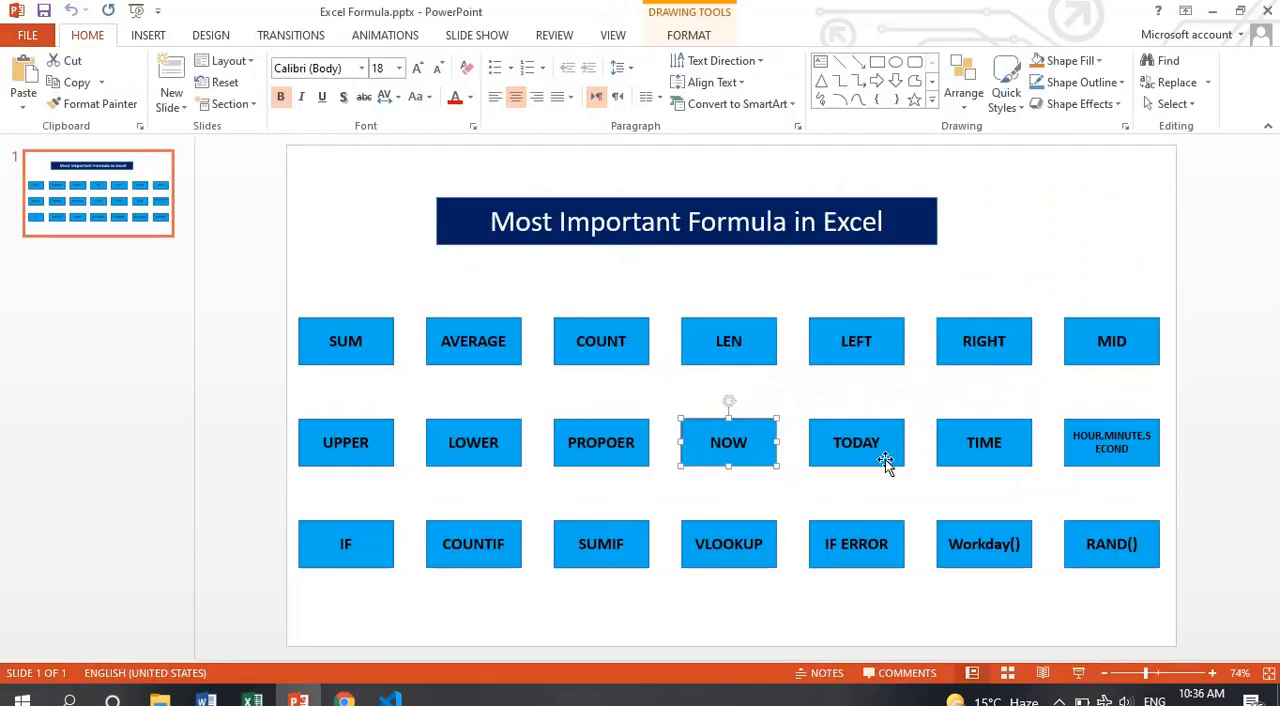
key("alt+Tab")
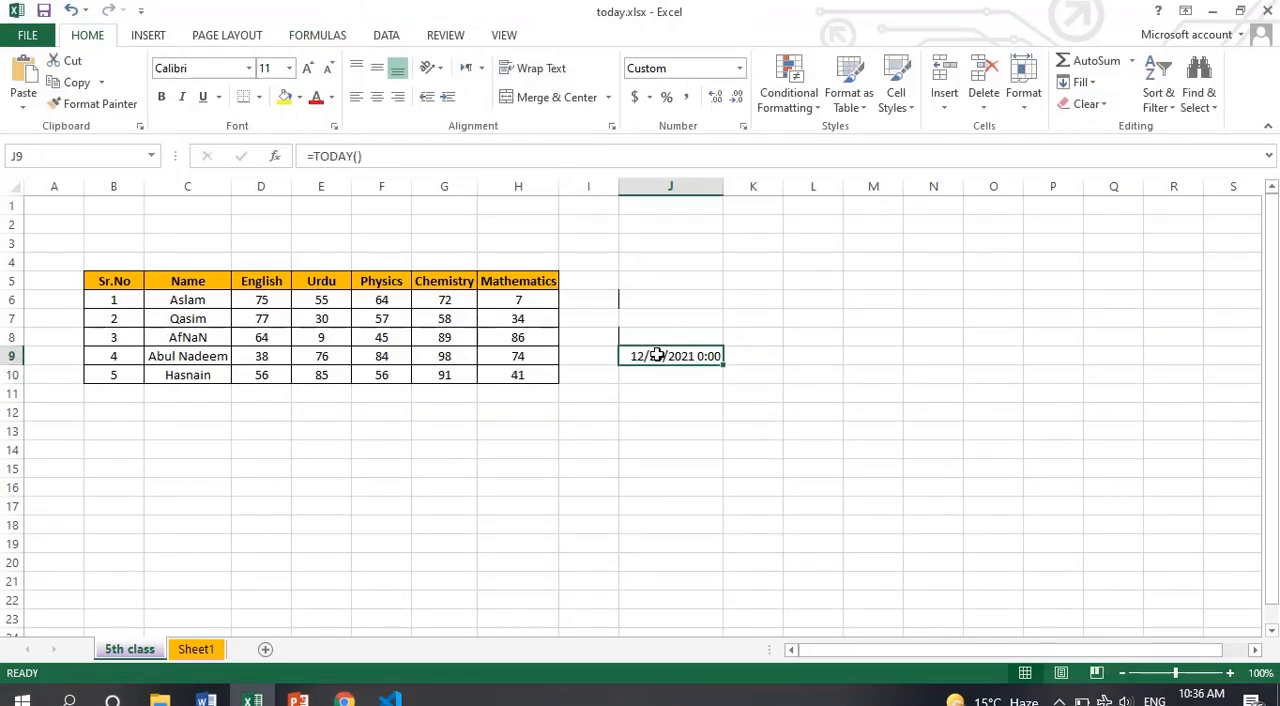
Enter the formula =TODAY() in cell J9 to return the current date
key("BackSpace")
type("=today(*")
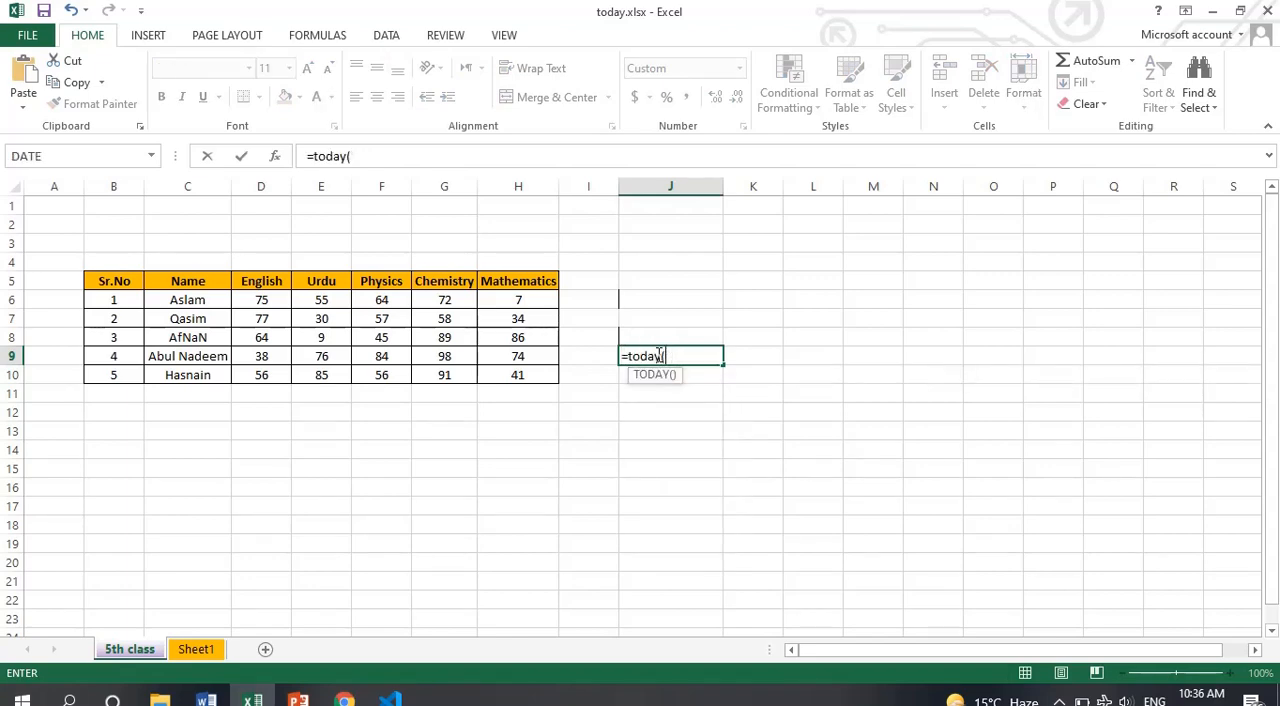
key("Return")
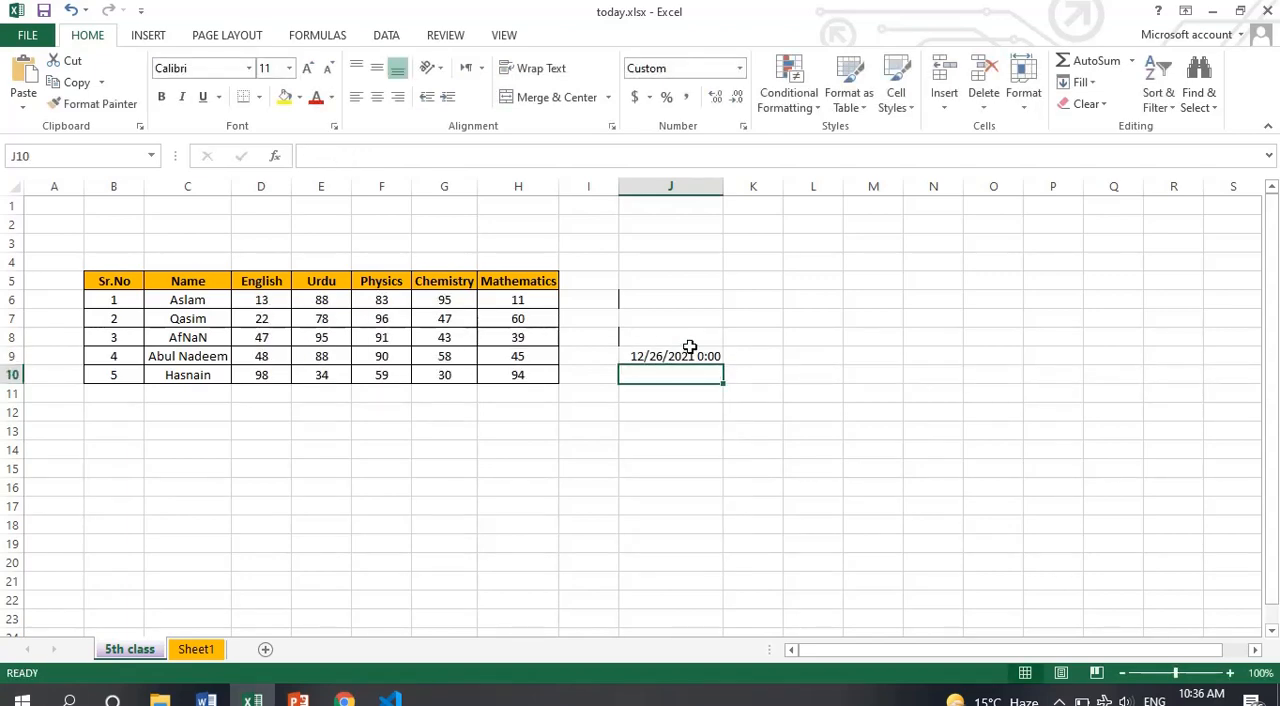
left_click(690, 350)
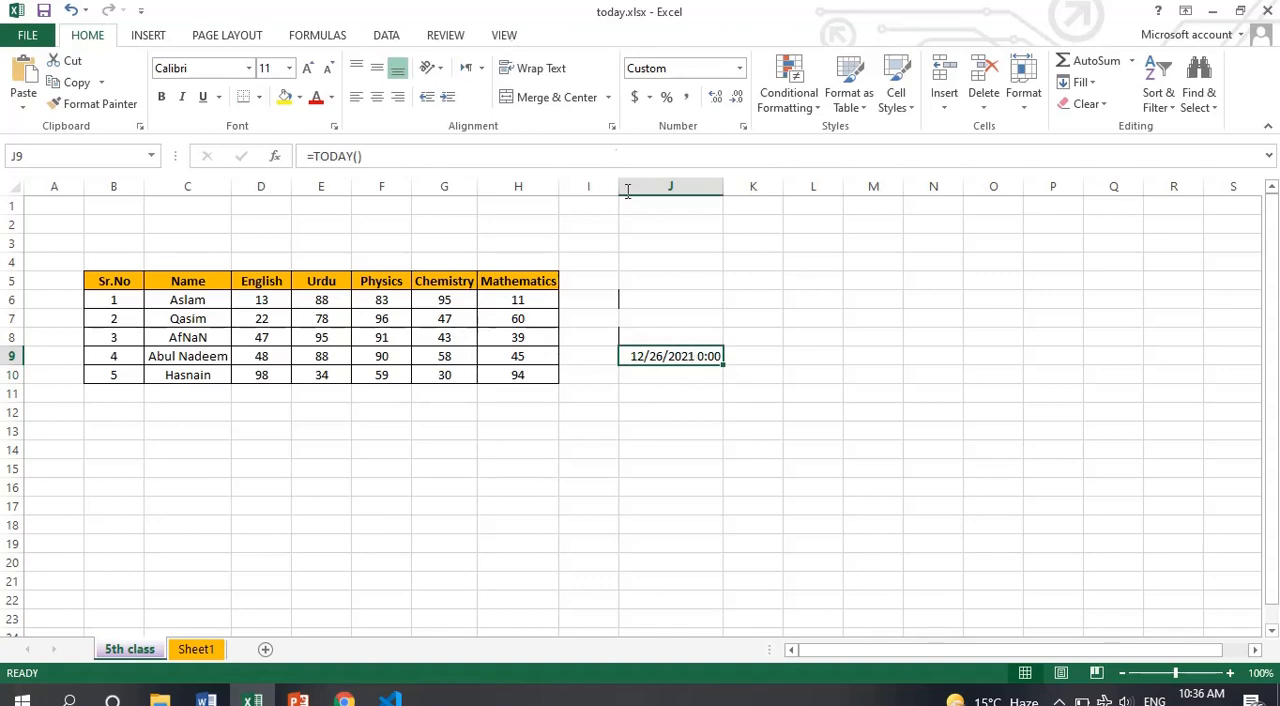
Apply the Short Date number format to the TODAY formula cell J9
left_click(740, 68)
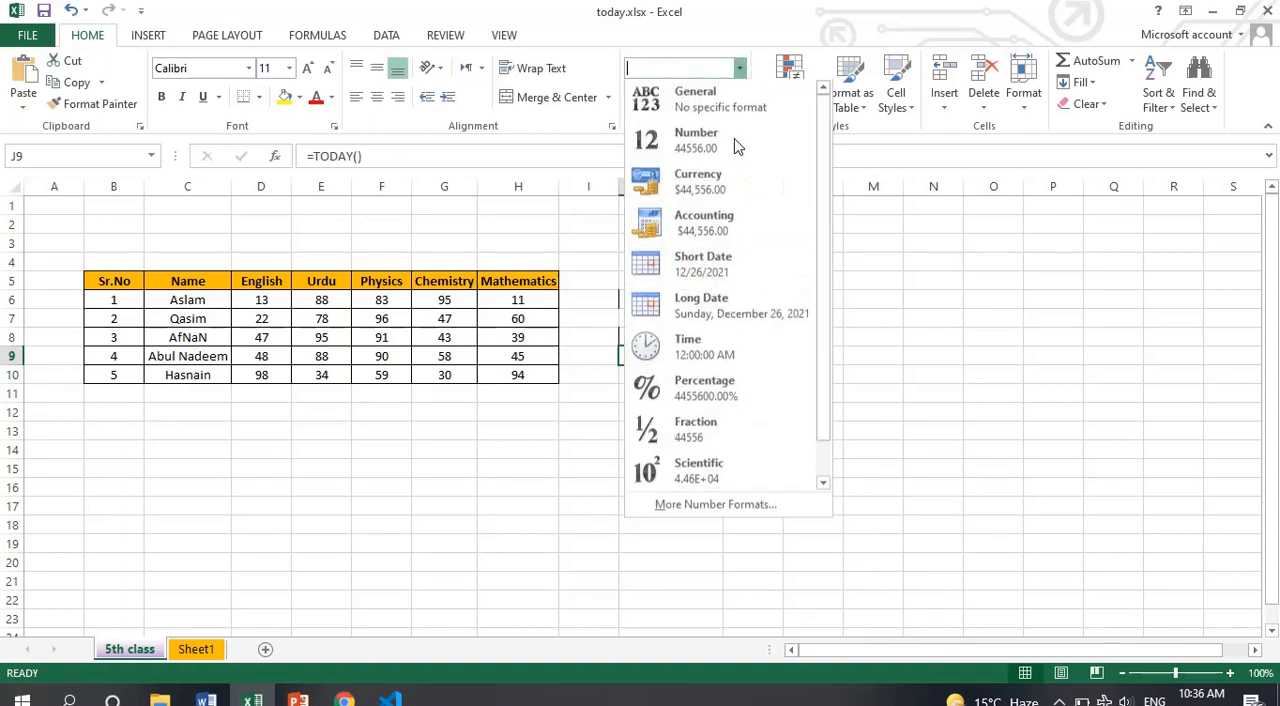
left_click(718, 264)
left_click(689, 380)
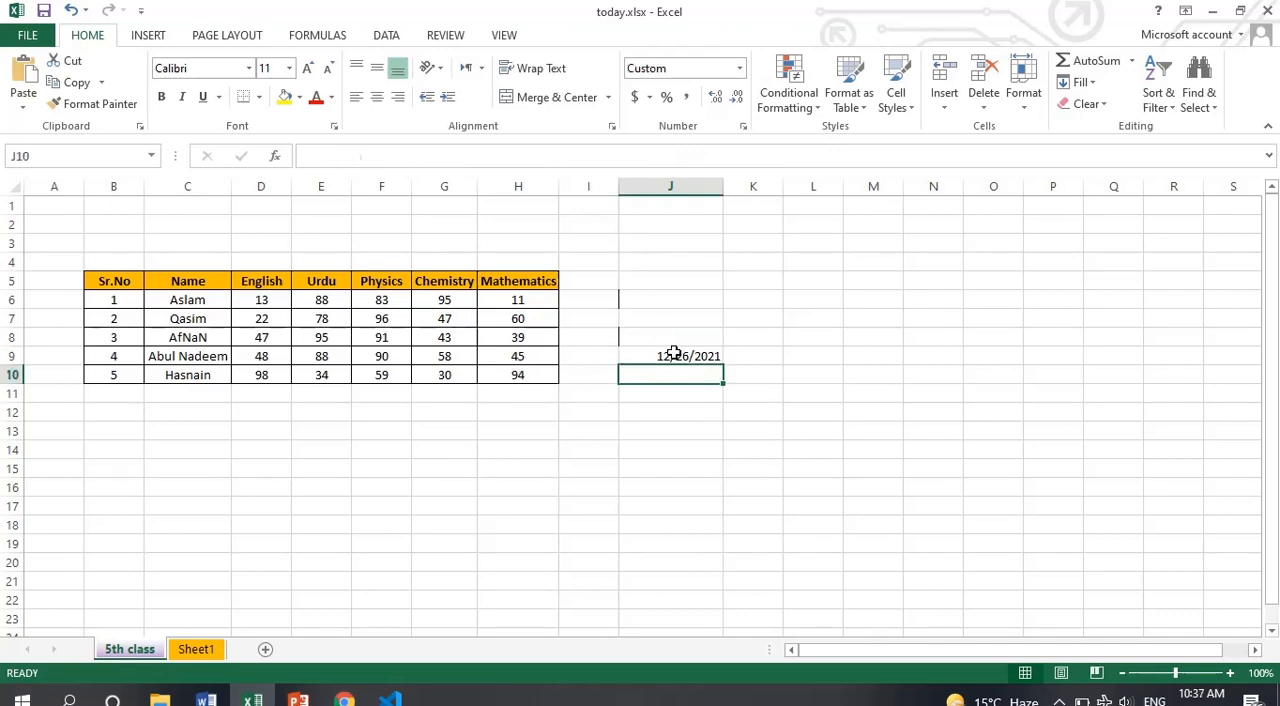
Replace the TODAY formula in J9 with the fixed current date 12/26/2021, and insert the fixed current time 10:37 AM in J10
left_click(672, 354)
key("Delete")
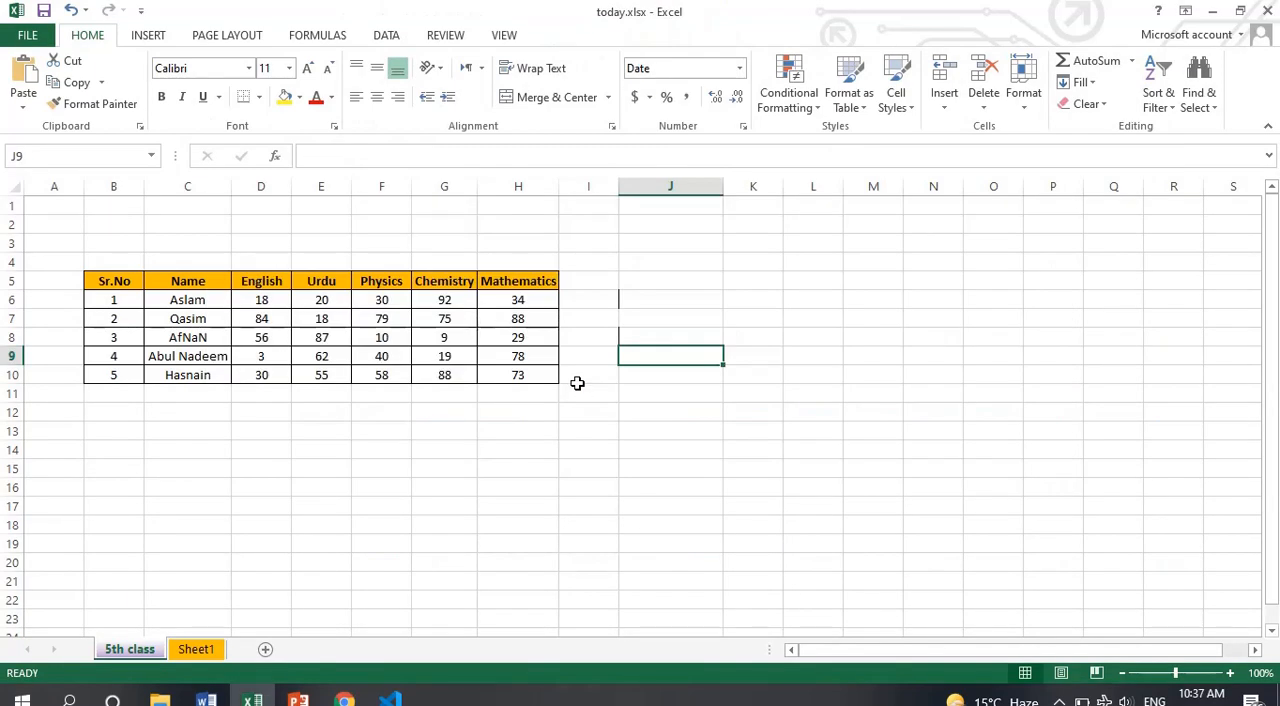
key("ctrl+semicolon")
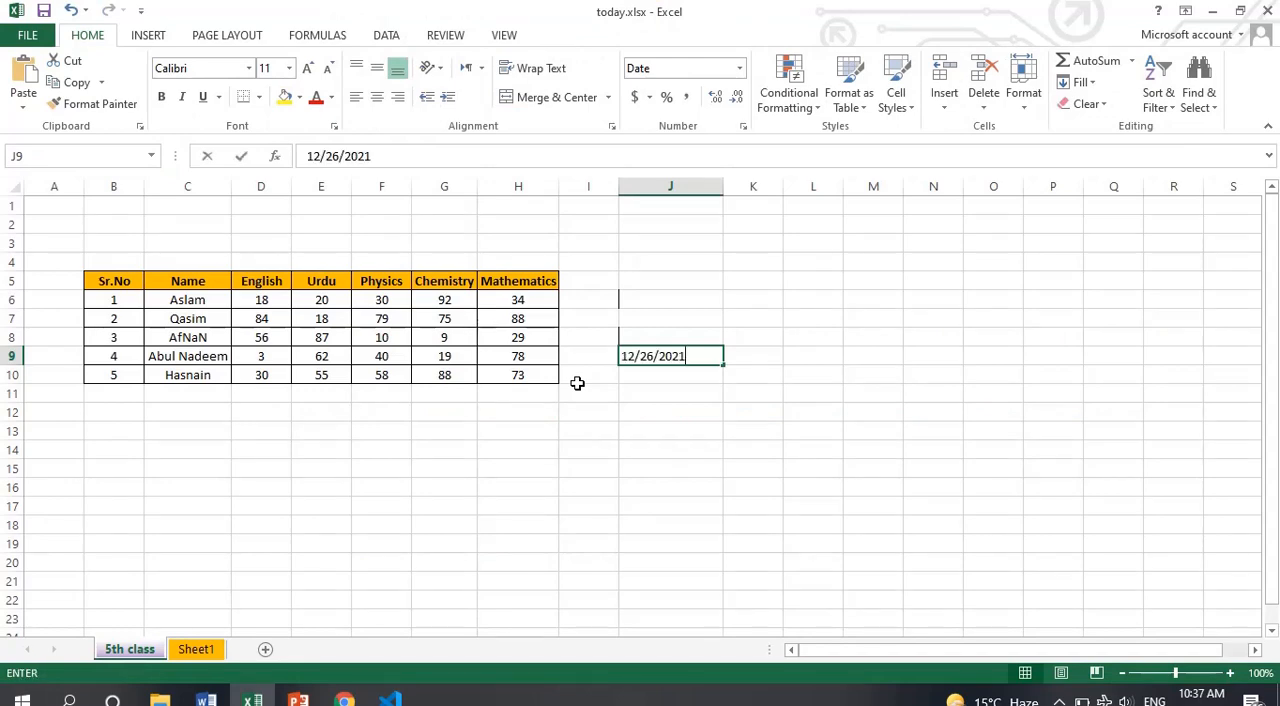
key("Return")
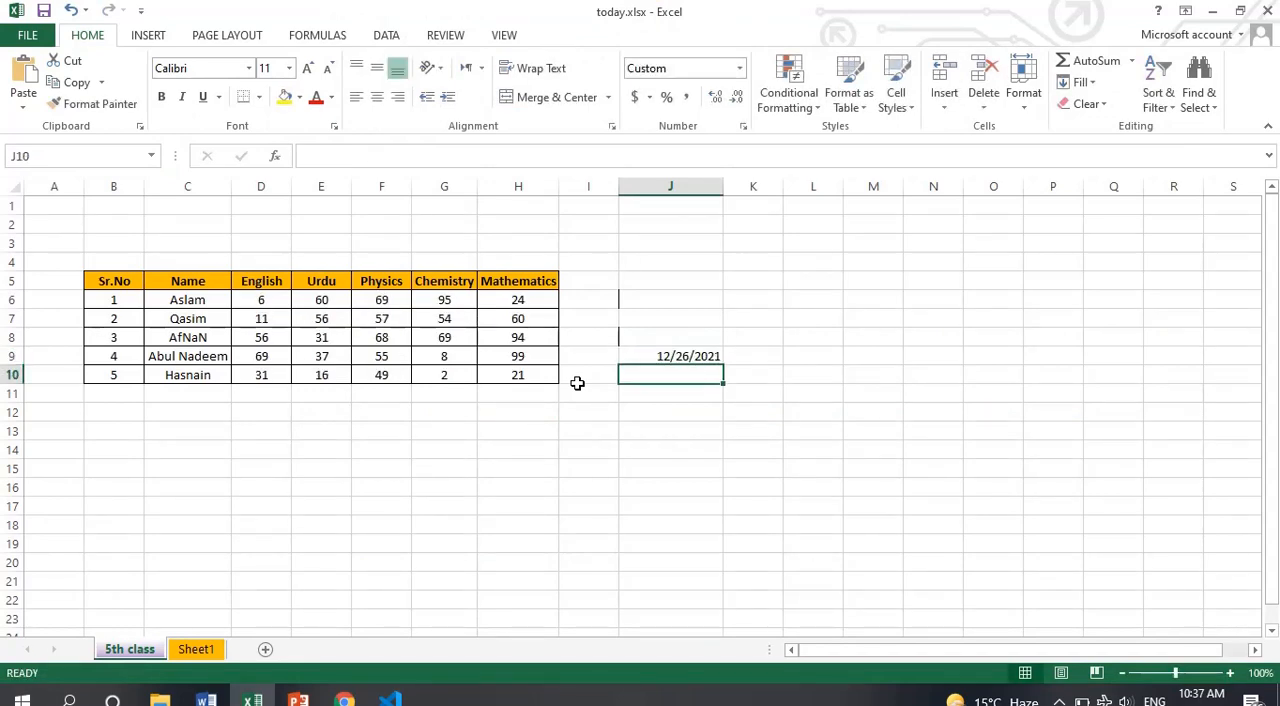
key("ctrl+shift+semicolon")
key("Return")
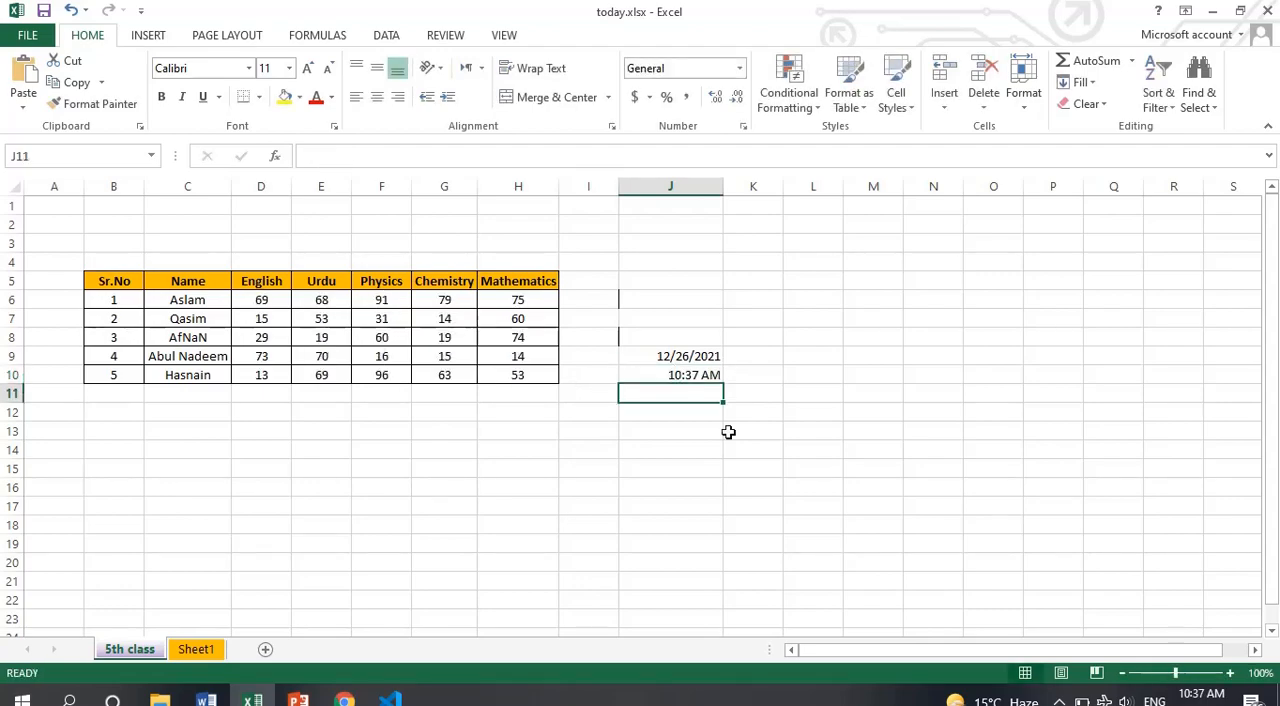
Check the TIME entry on the PowerPoint formula slide, and back in Excel enter =TIME(2,23,2) in cell J13
key("alt+Tab")
key("alt+Tab")
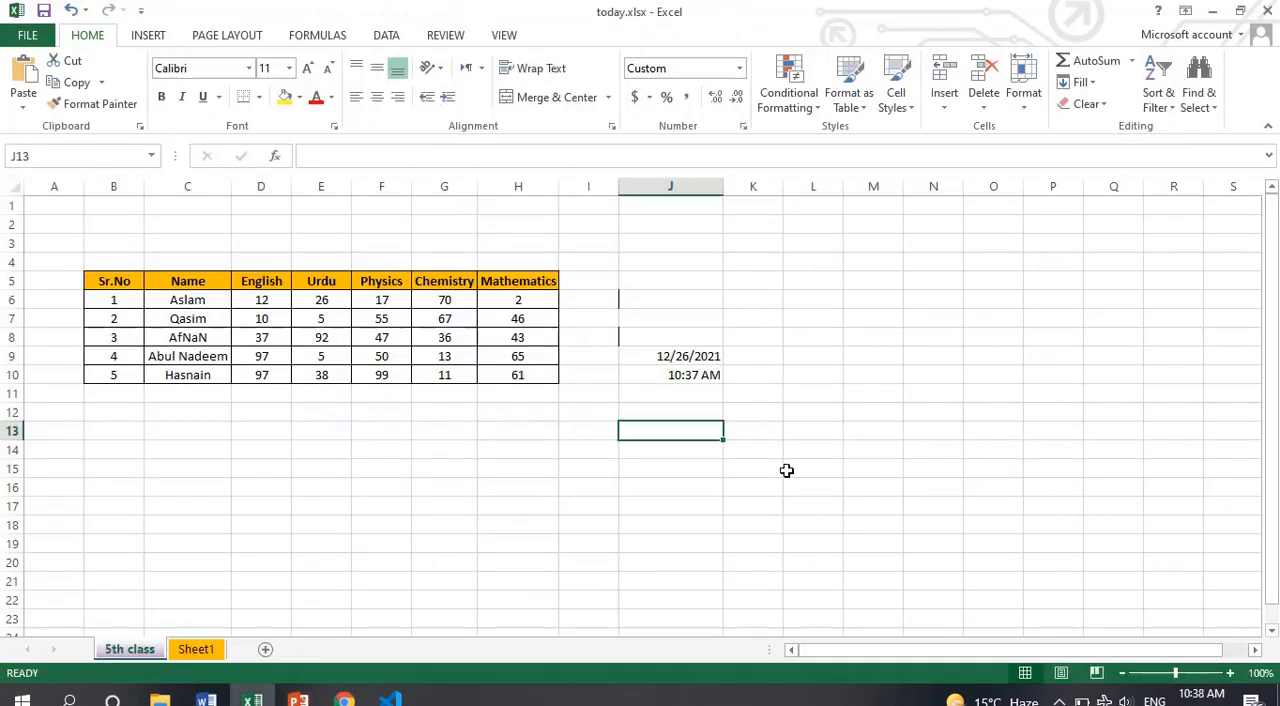
type("=time(")
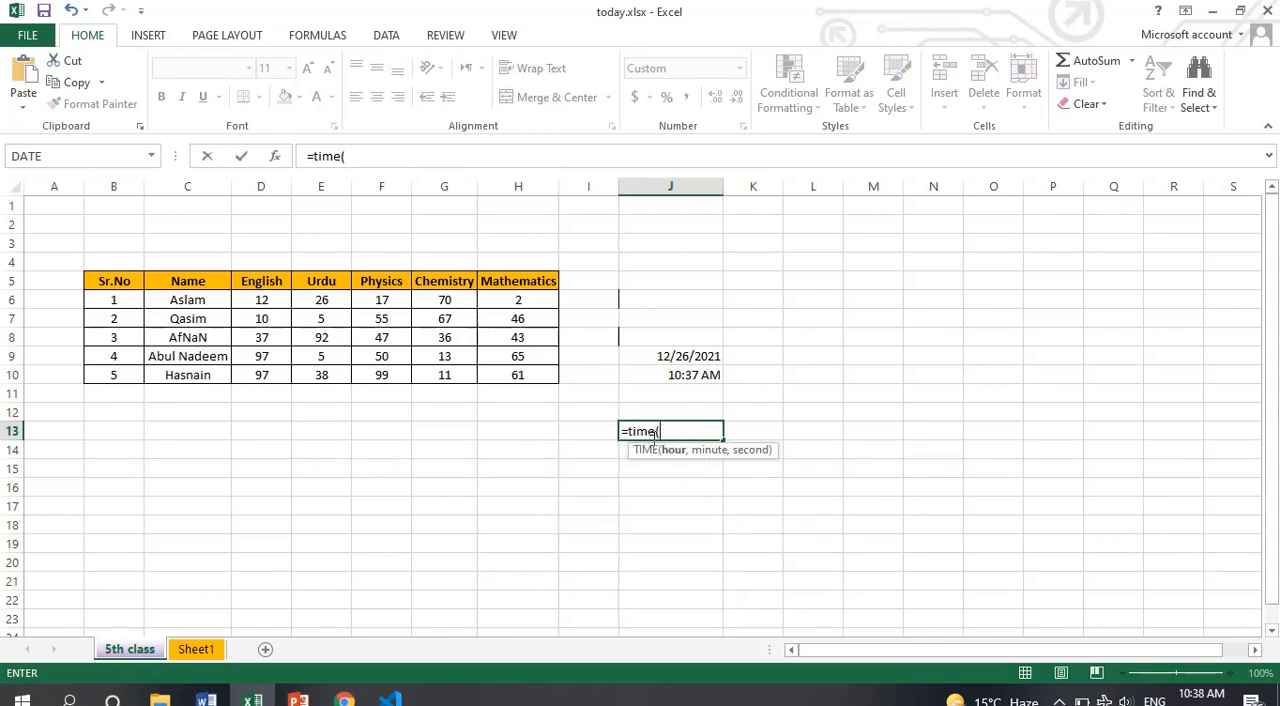
type("2,")
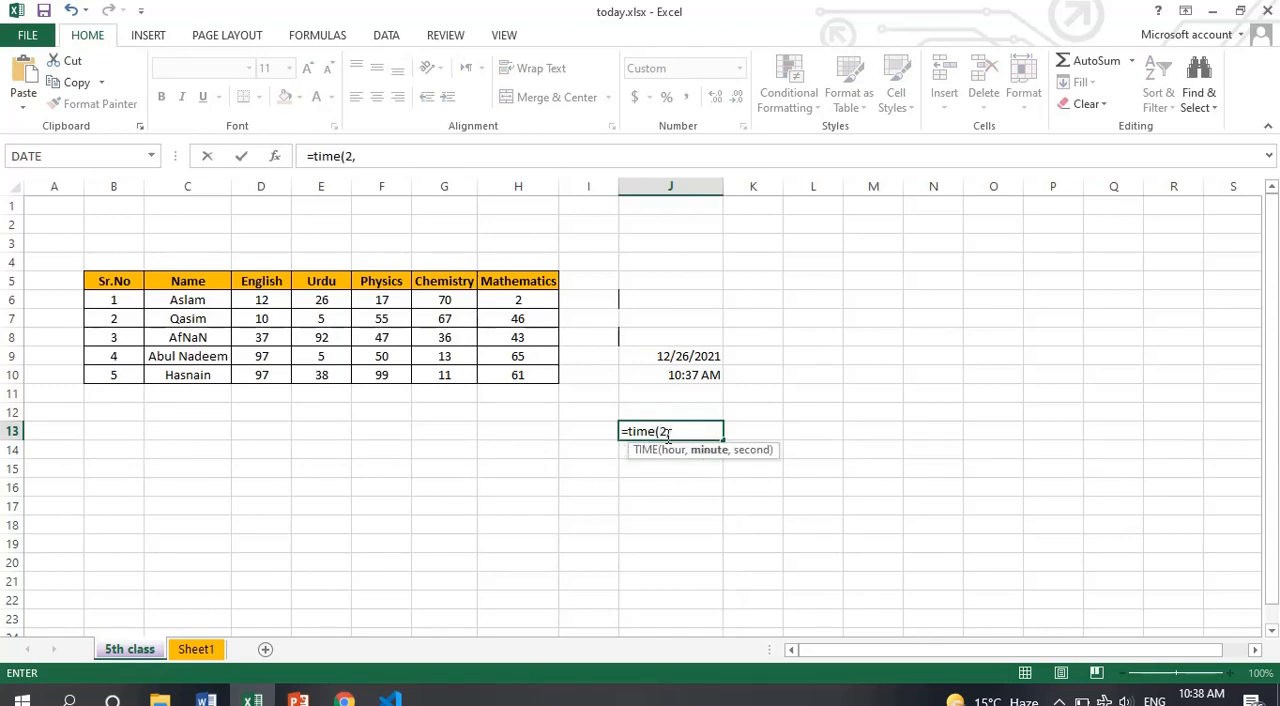
type("23,2")
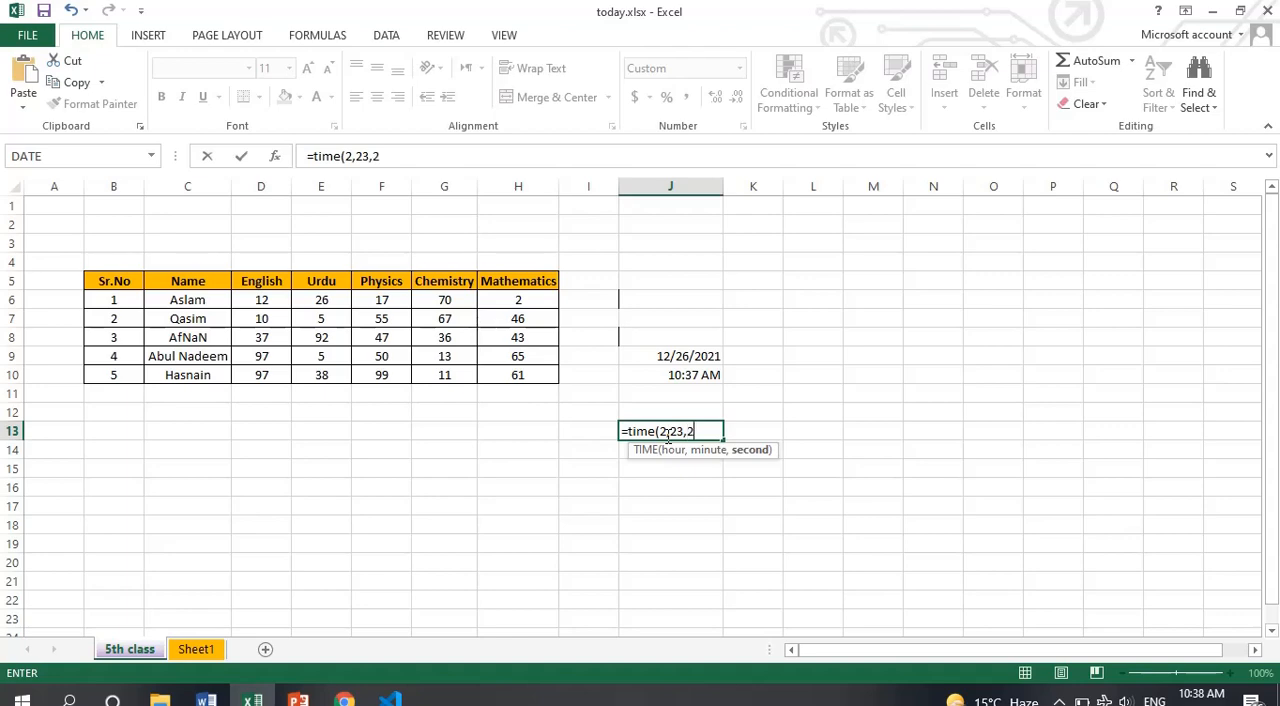
key("Return")
left_click(694, 423)
Consult the PowerPoint formula slide, clear the TIME formula from J13 in Excel, and return to the slide
key("alt+Tab")
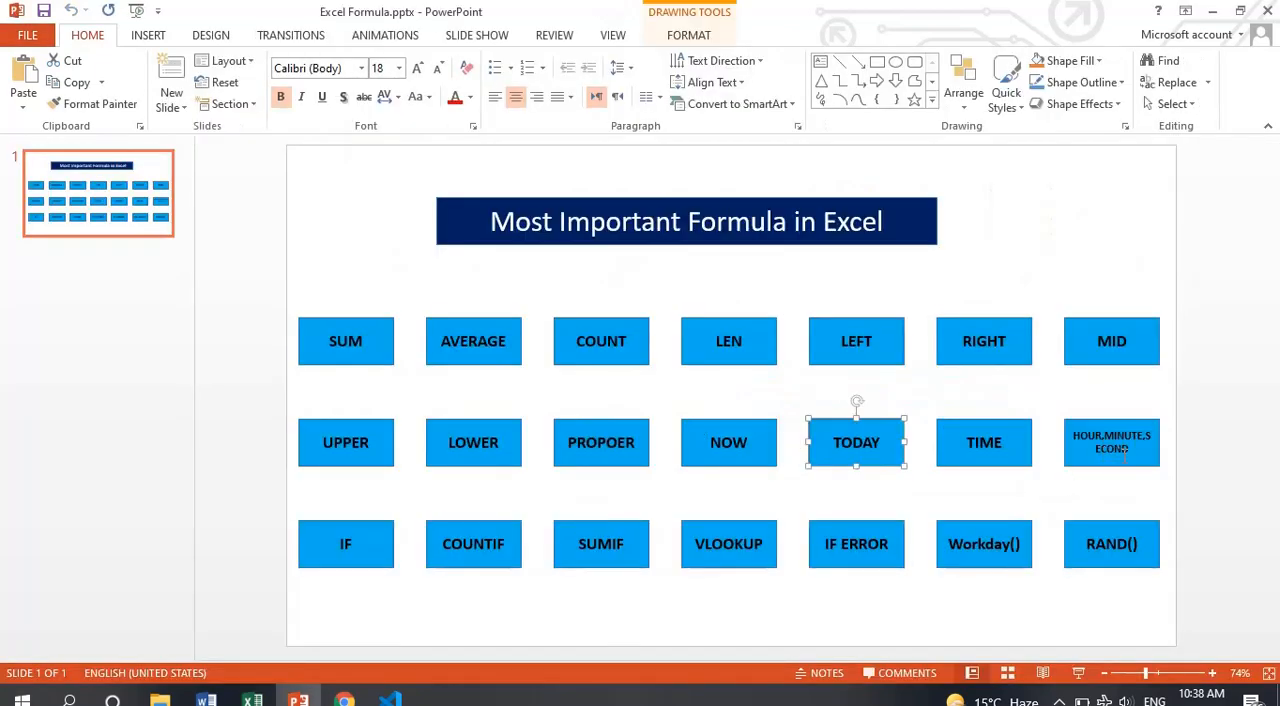
key("alt+Tab")
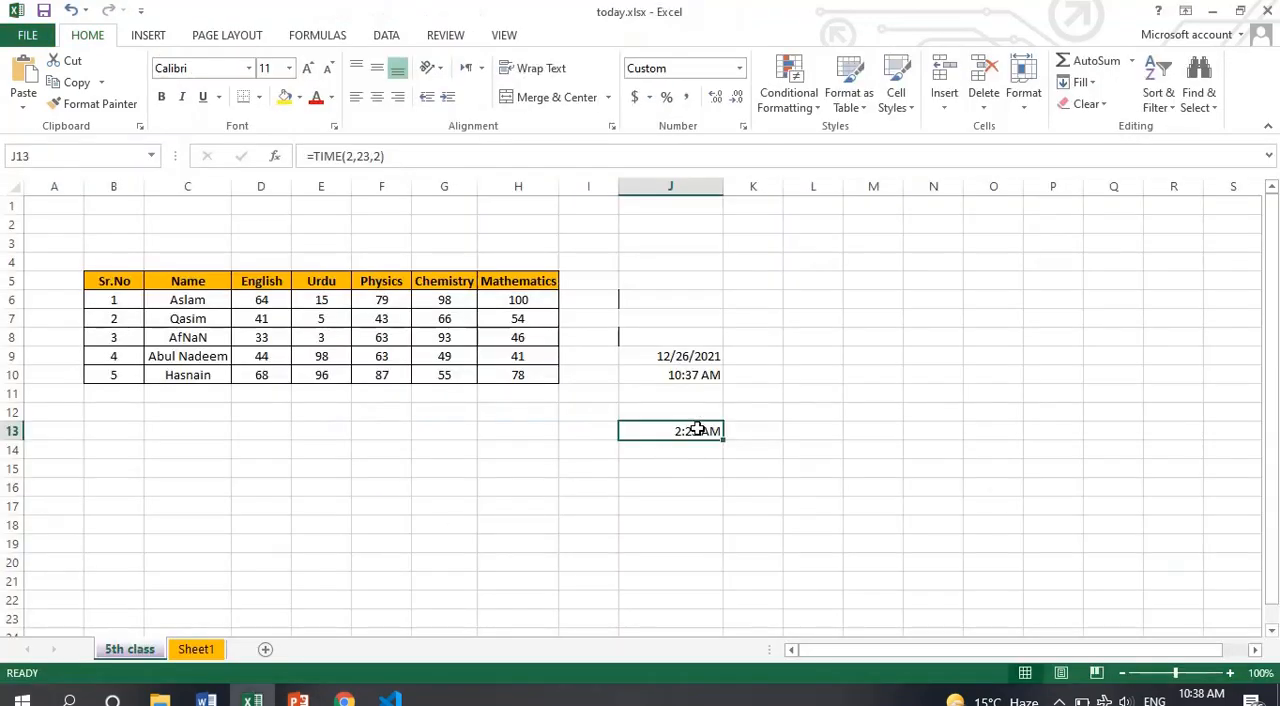
key("Delete")
key("alt+Tab")
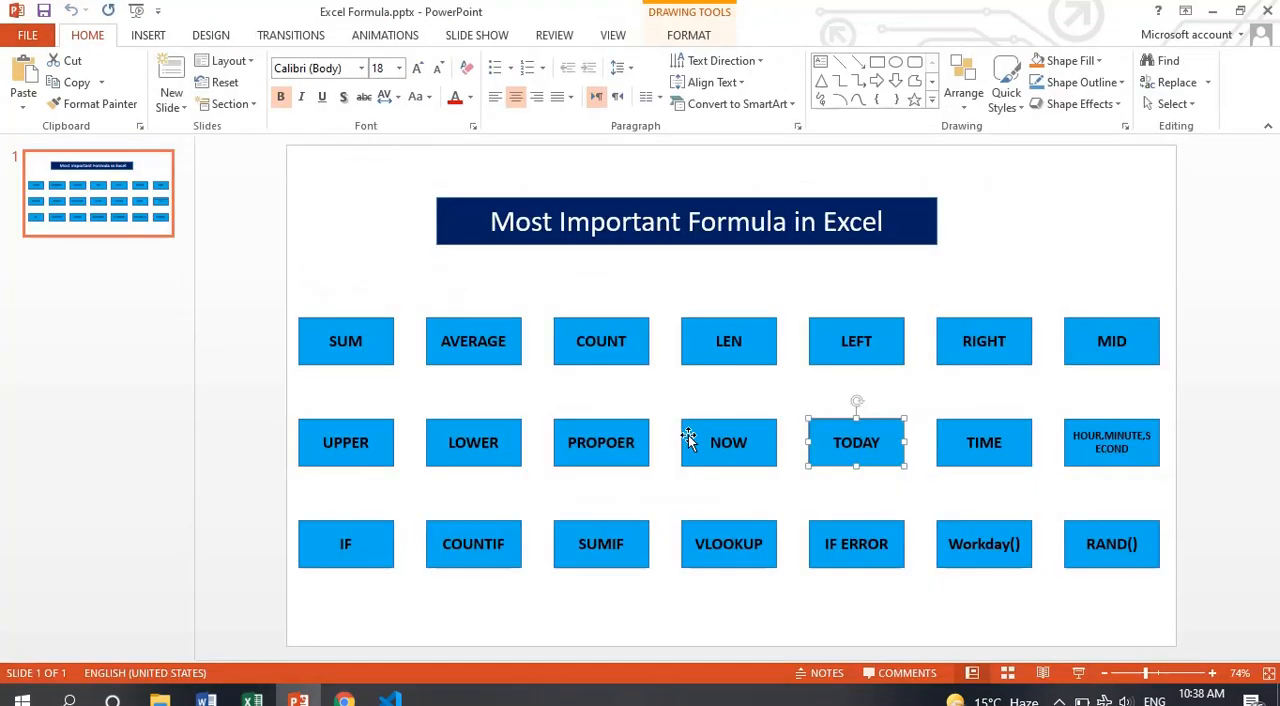
Review the COUNTIF, SUMIF, VLOOKUP and IF ERROR entries on the PowerPoint formula slide
left_click(473, 556)
key("alt+Tab")
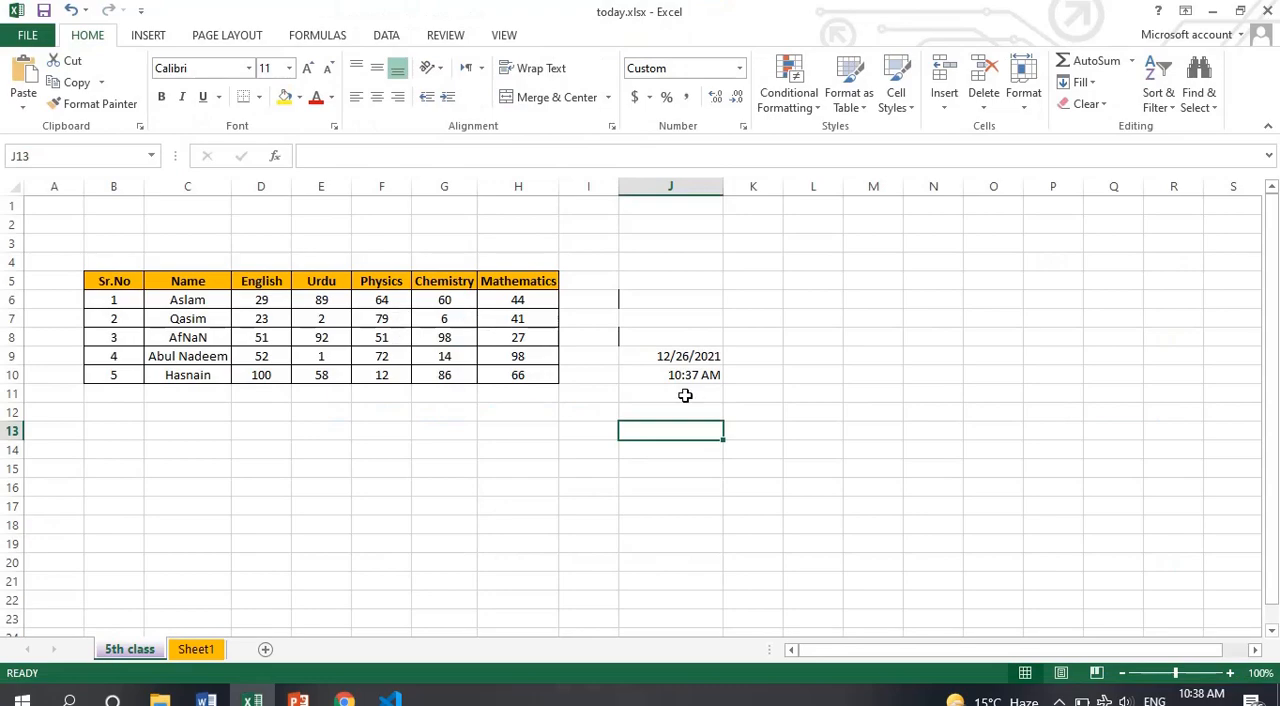
key("alt+Tab")
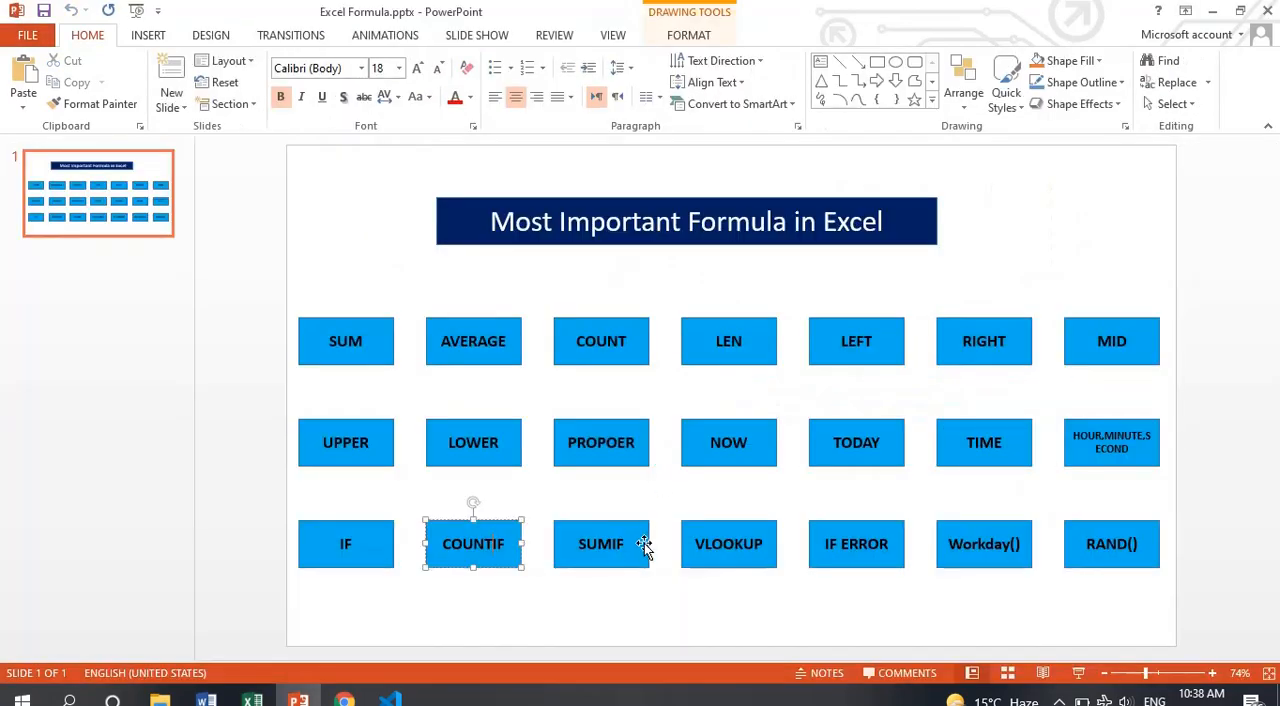
left_click(644, 547)
key("alt+Tab")
key("alt+Tab")
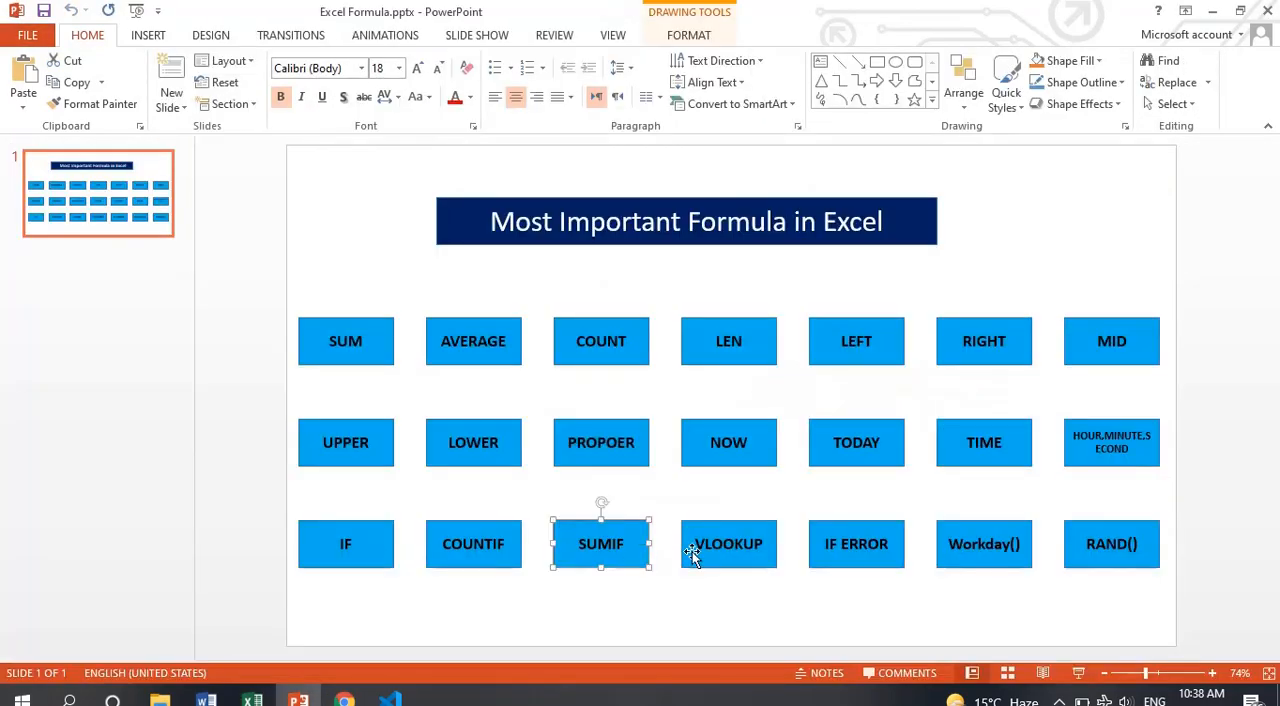
left_click(705, 556)
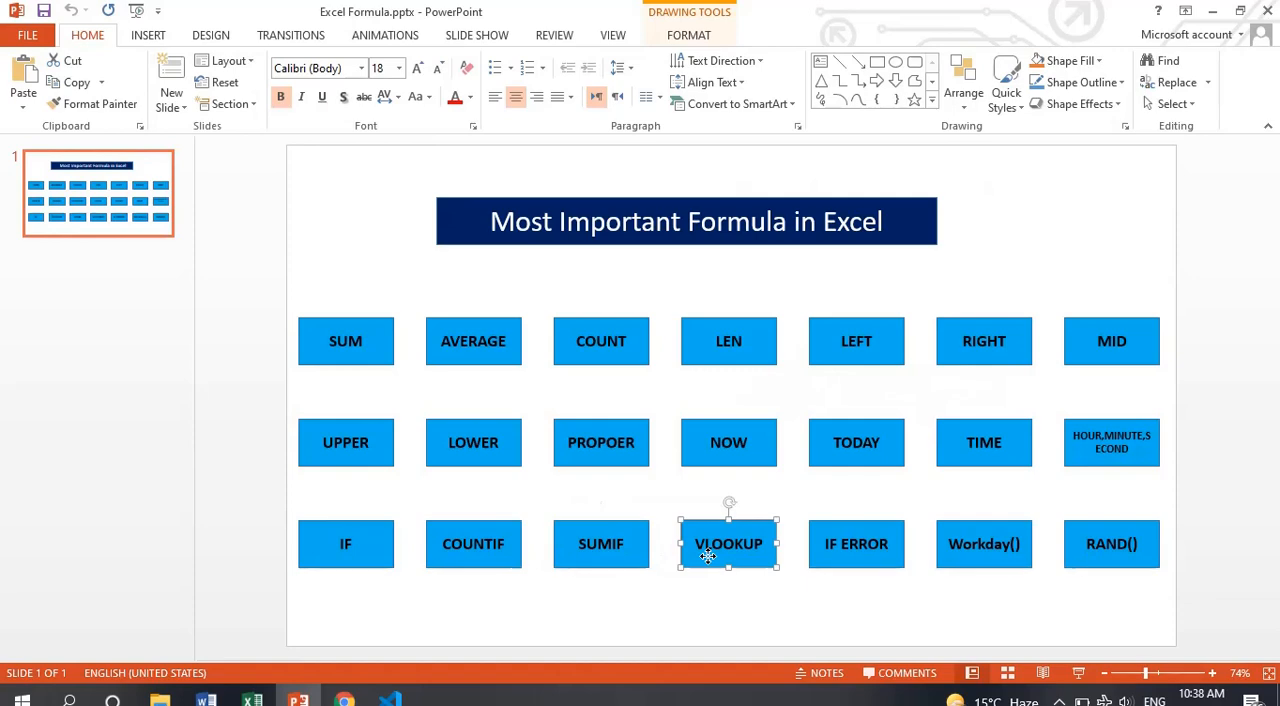
left_click(825, 566)
Switch to the Excel workbook and clear the date and time from cells J9:J10
key("alt+Tab")
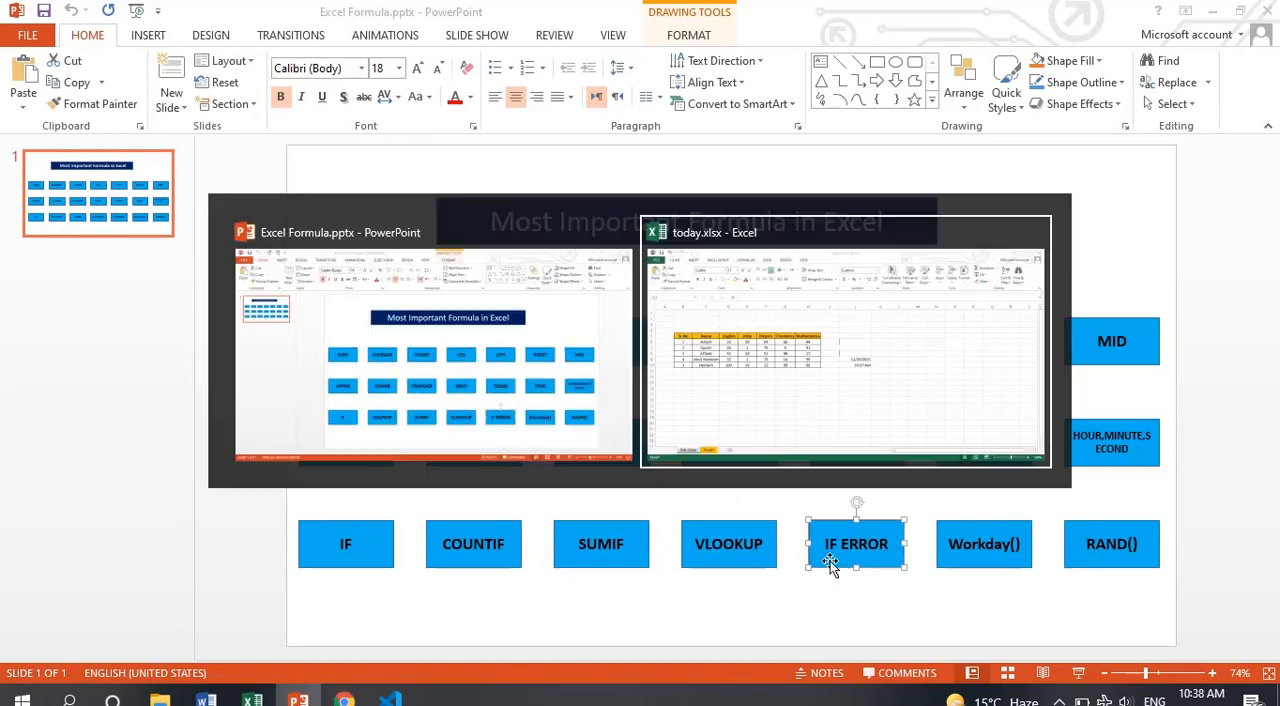
left_click(662, 357)
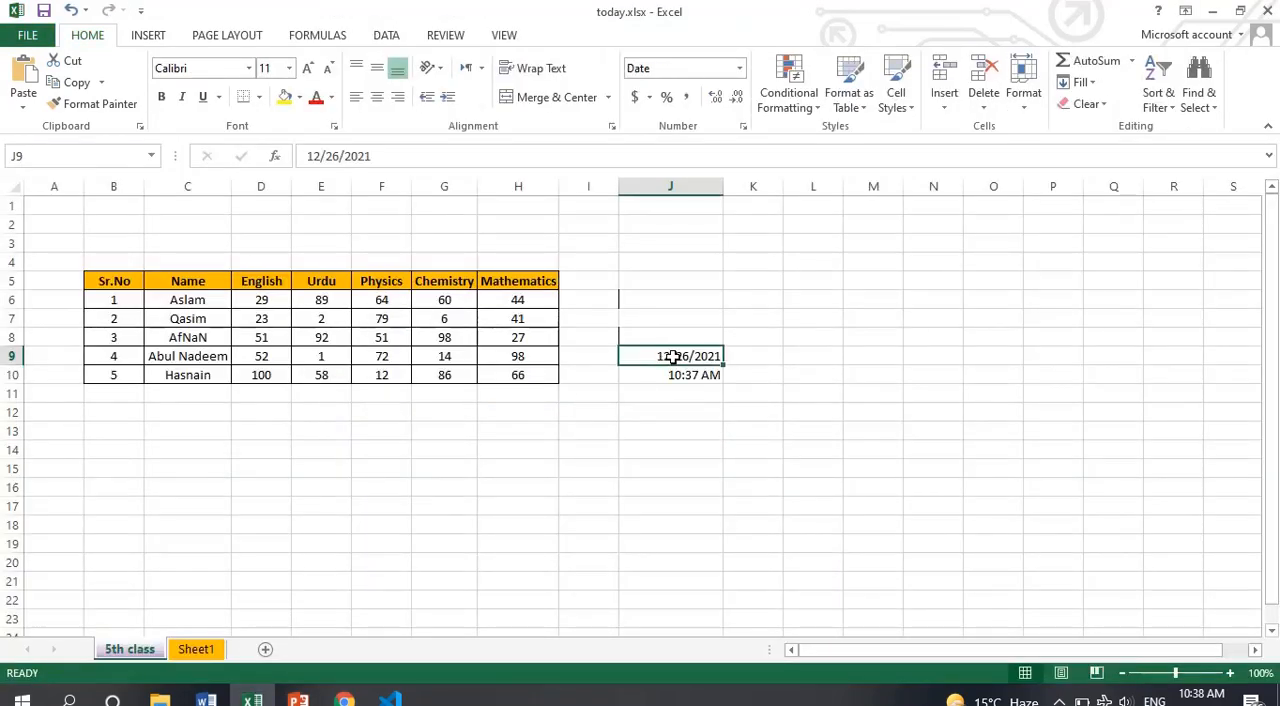
left_click_drag(680, 362, 680, 371)
key("Delete")
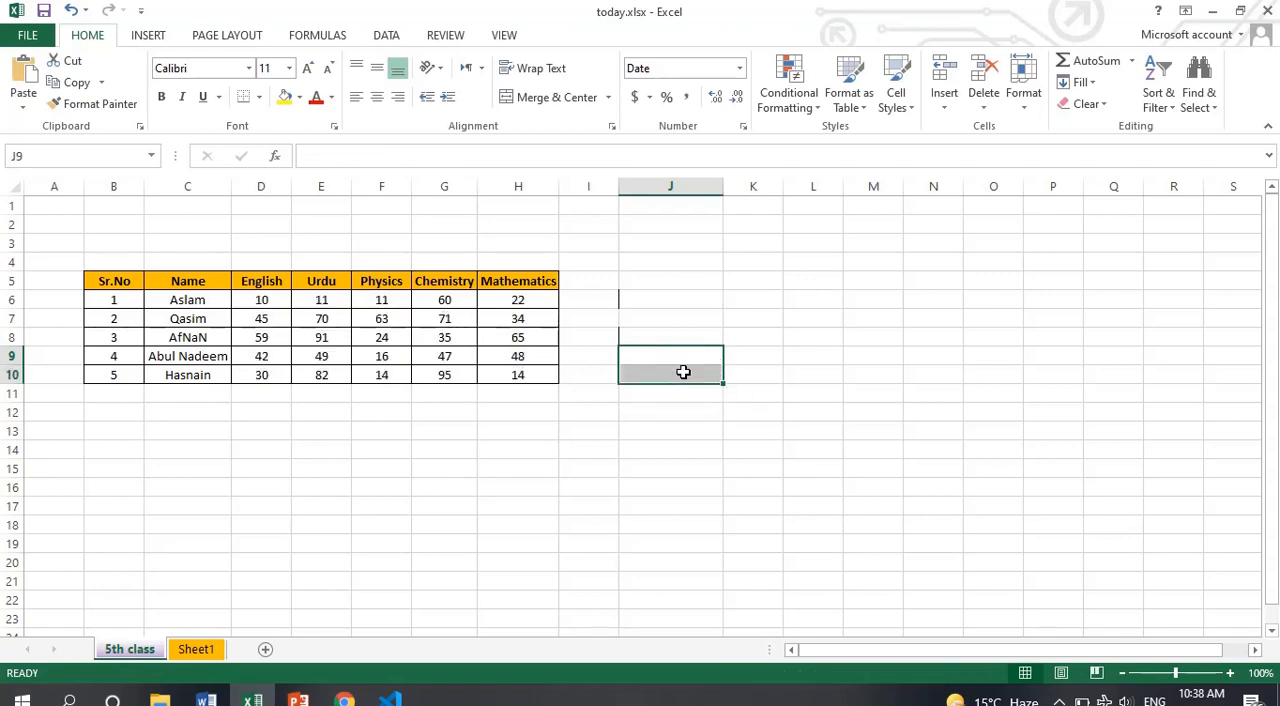
Enter the headings NUm1 in cell J6 and Num2 in cell K6
left_click(612, 301)
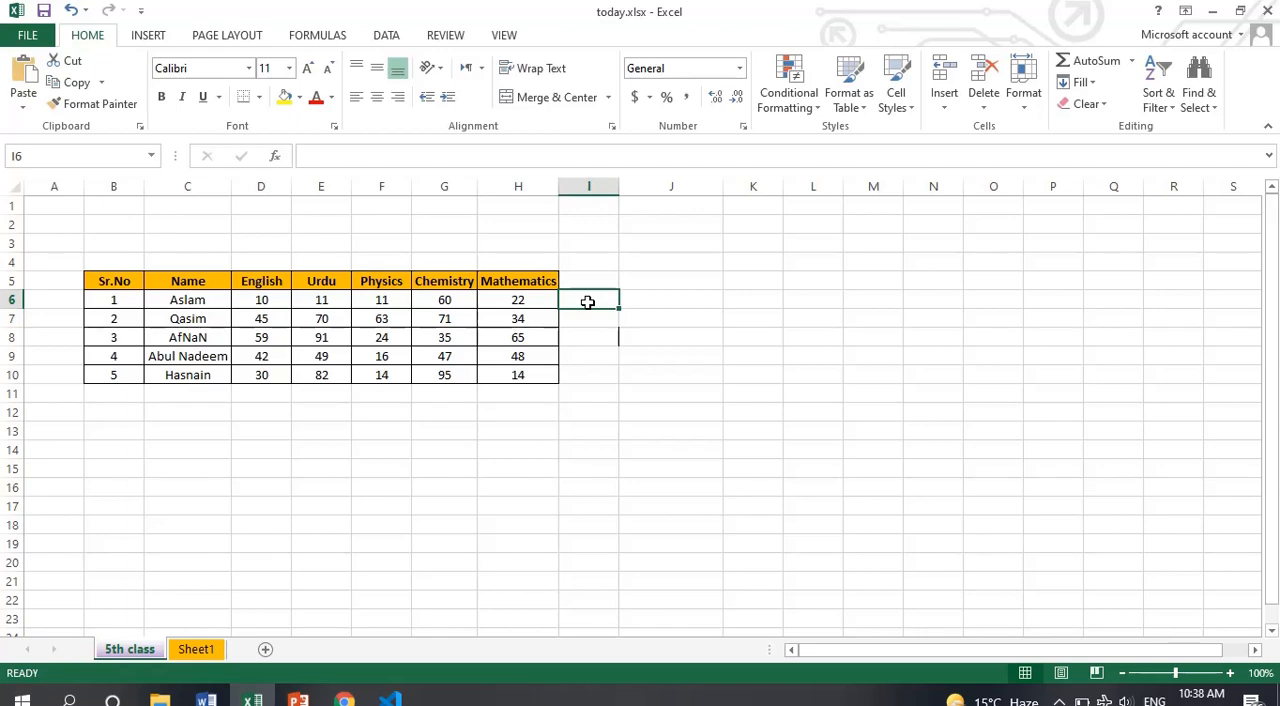
left_click(689, 296)
type("NUm1")
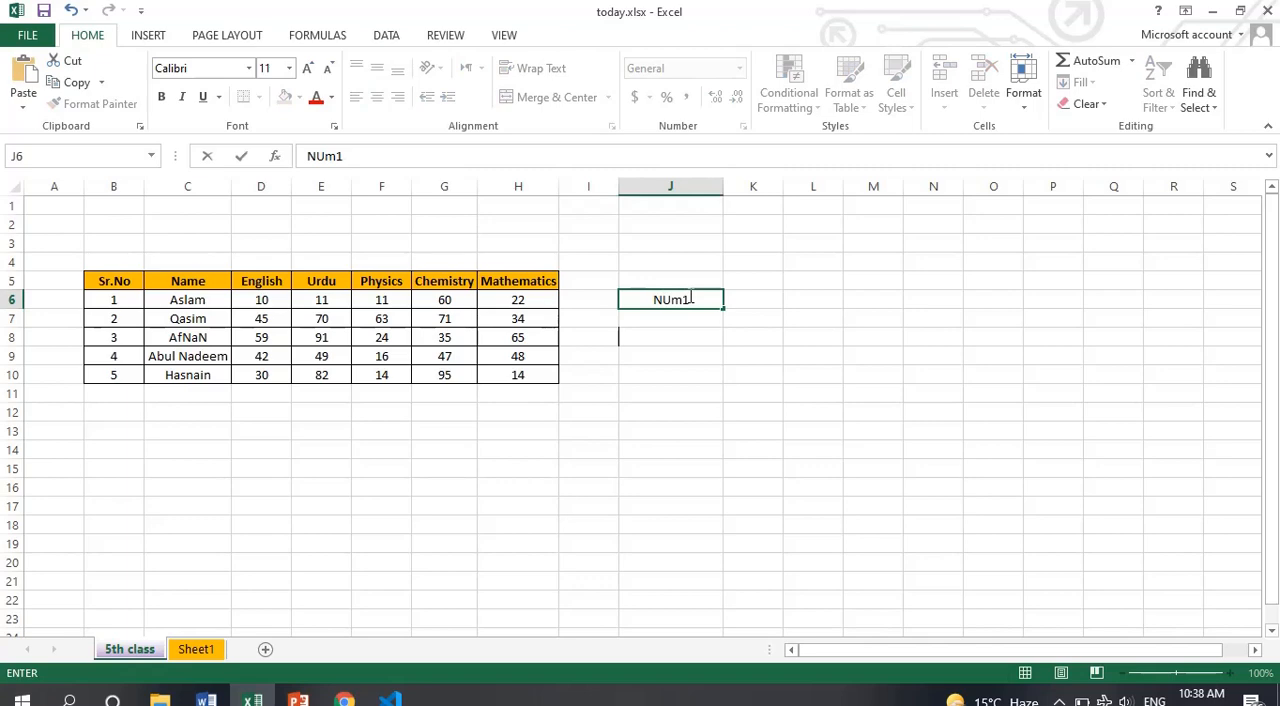
key("Tab")
type("Nu")
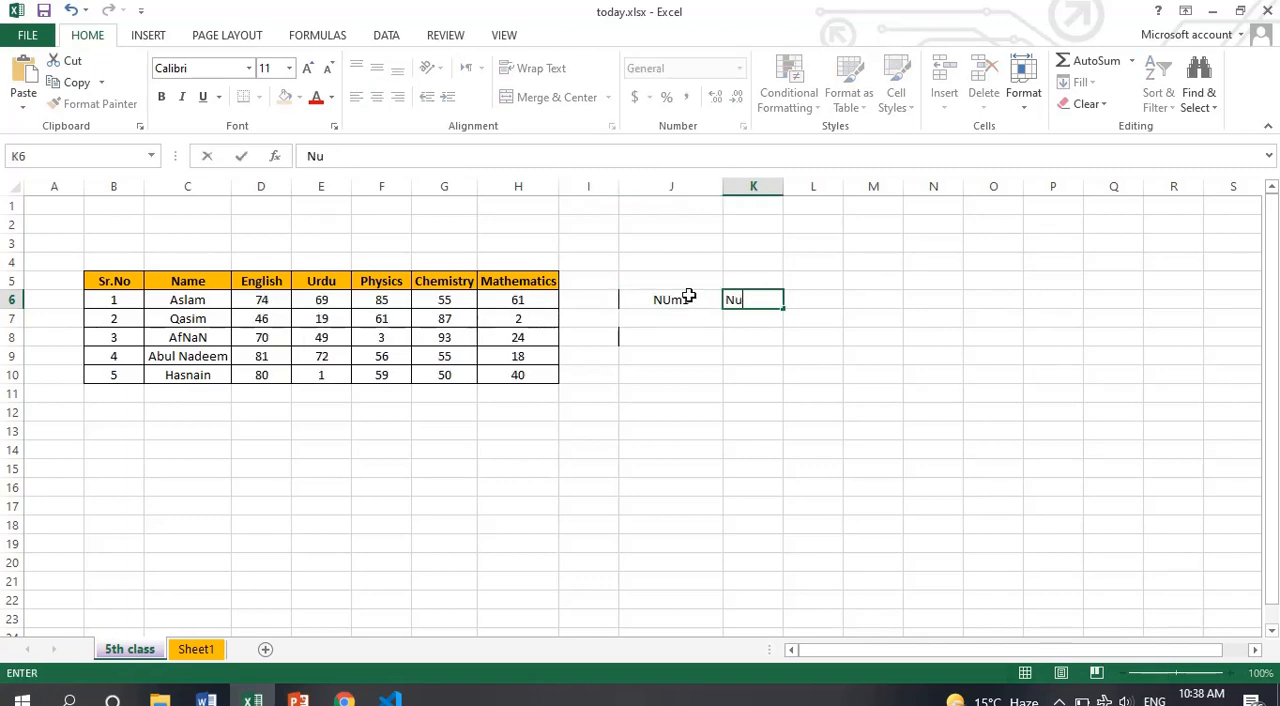
type("m2")
key("Return")
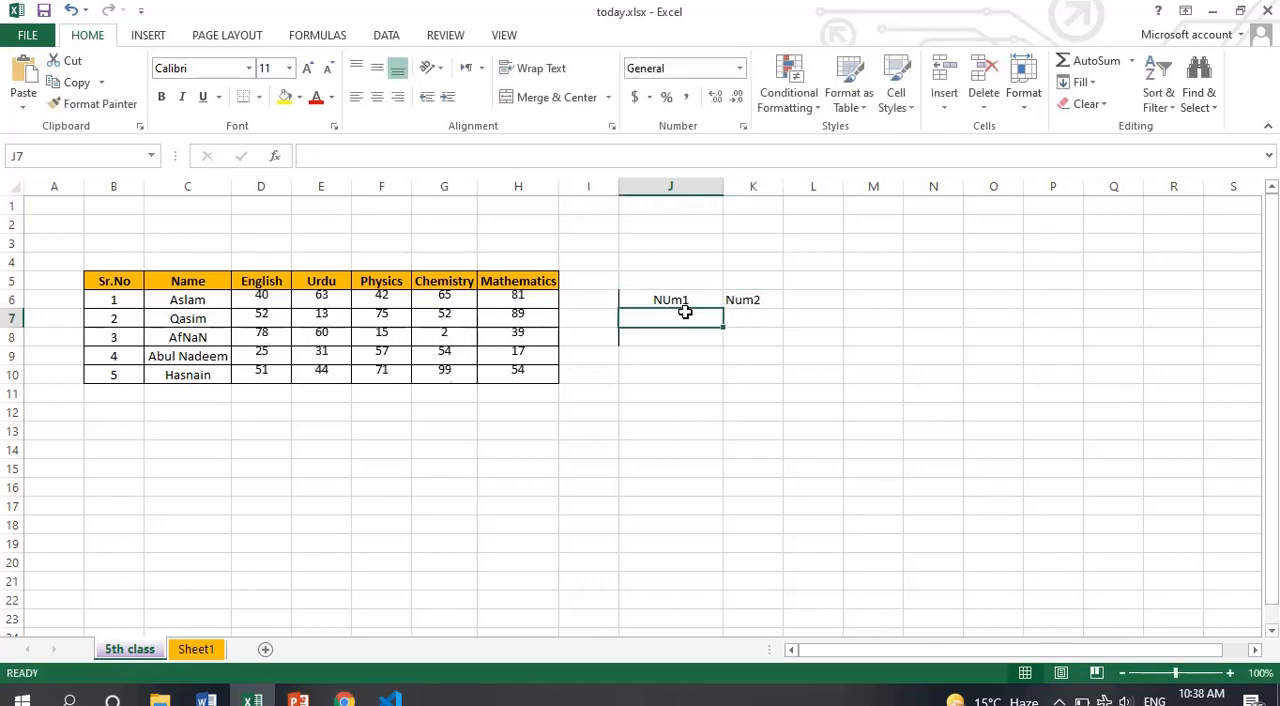
Enter 30 under NUm1 in J7 and 0 under Num2 in K7
type("30")
key("Tab")
type("0")
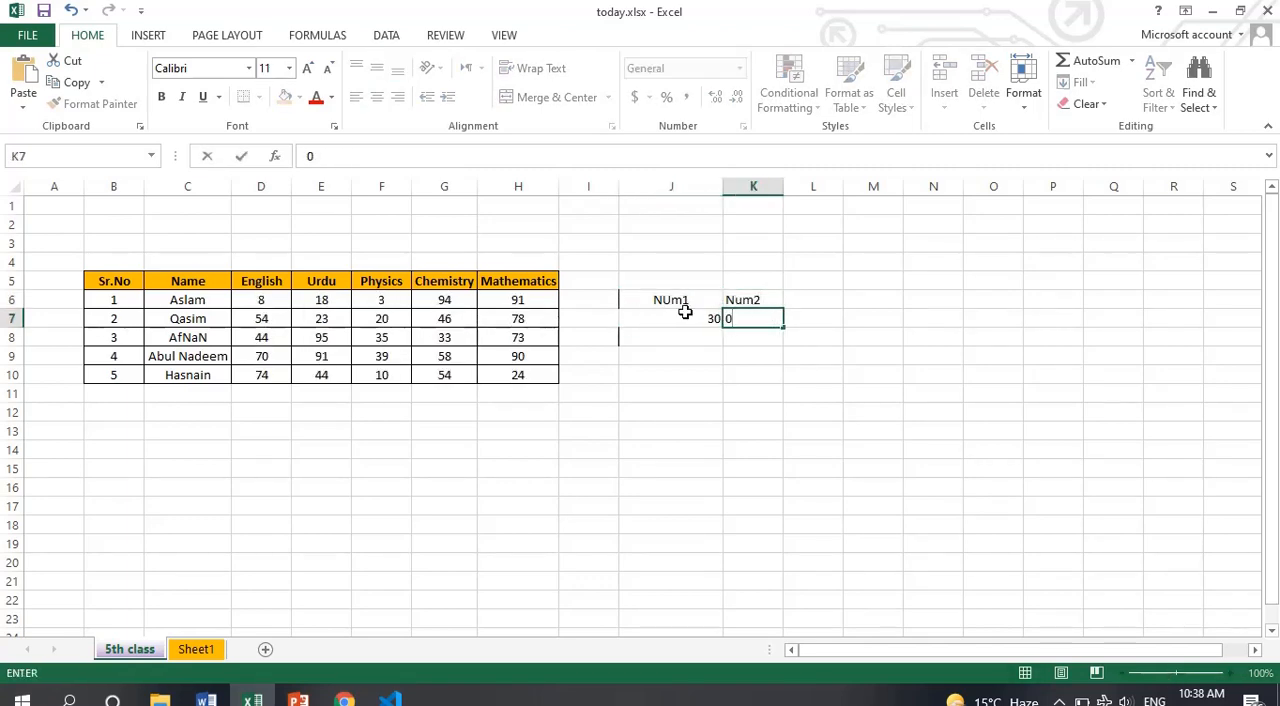
Enter the heading Result in cell L6
left_click(797, 306)
type("Result")
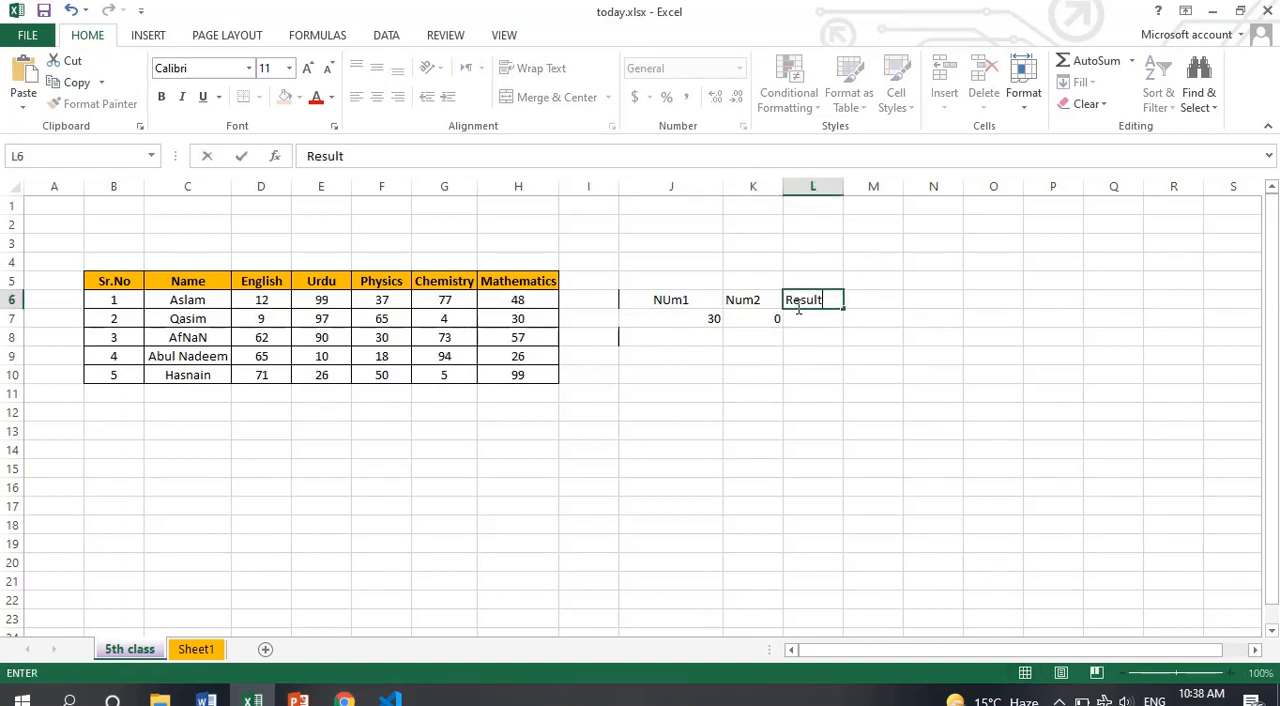
key("Return")
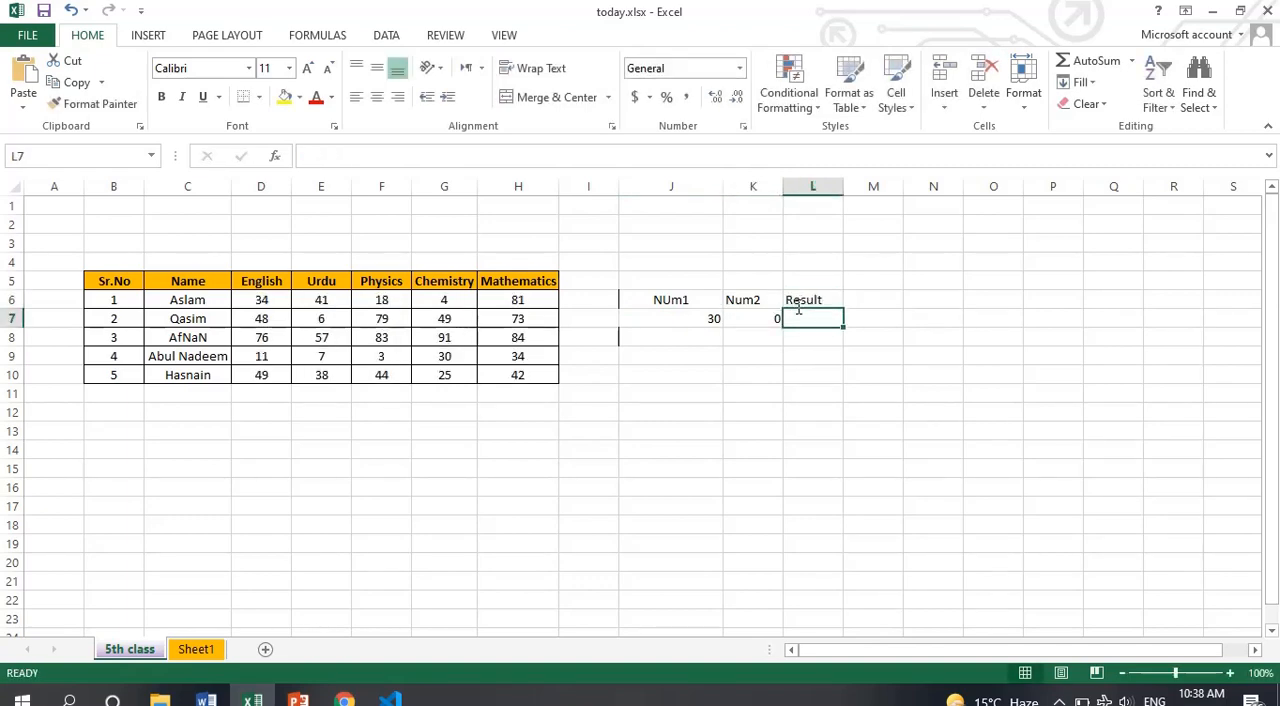
Set the heading in cell L6 to Output
left_click(800, 302)
type("Out")
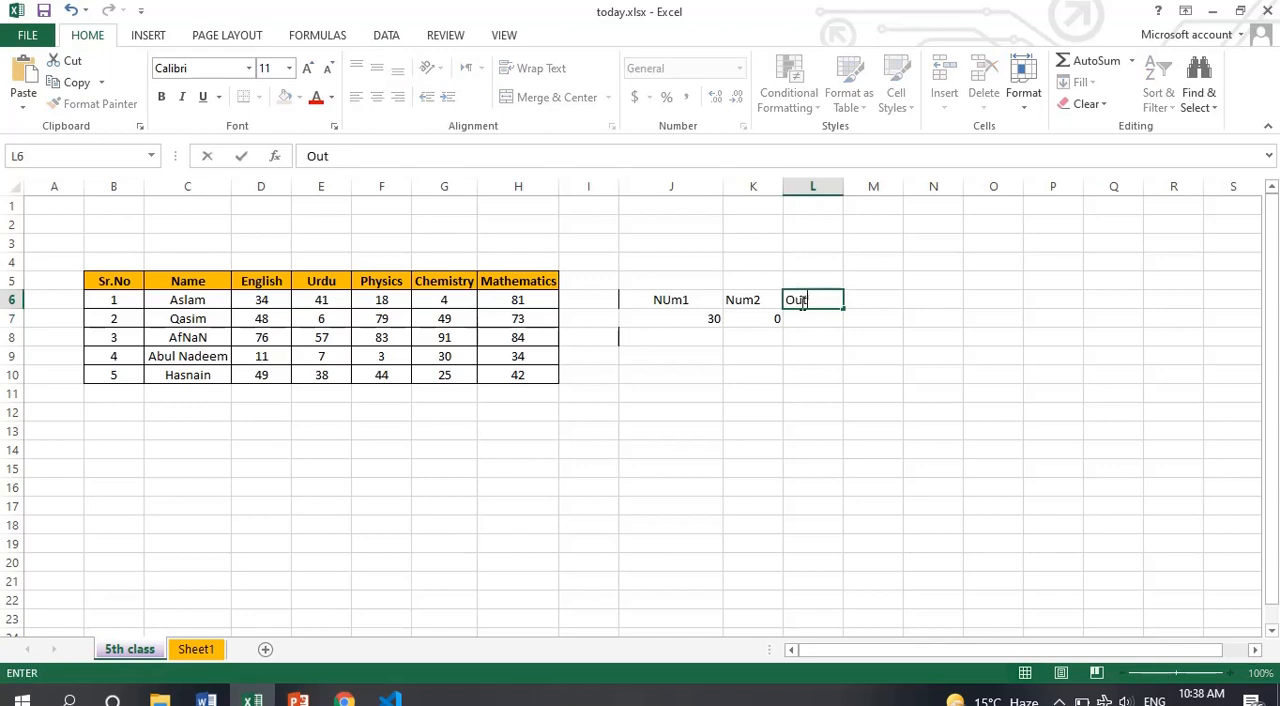
type("put")
key("Return")
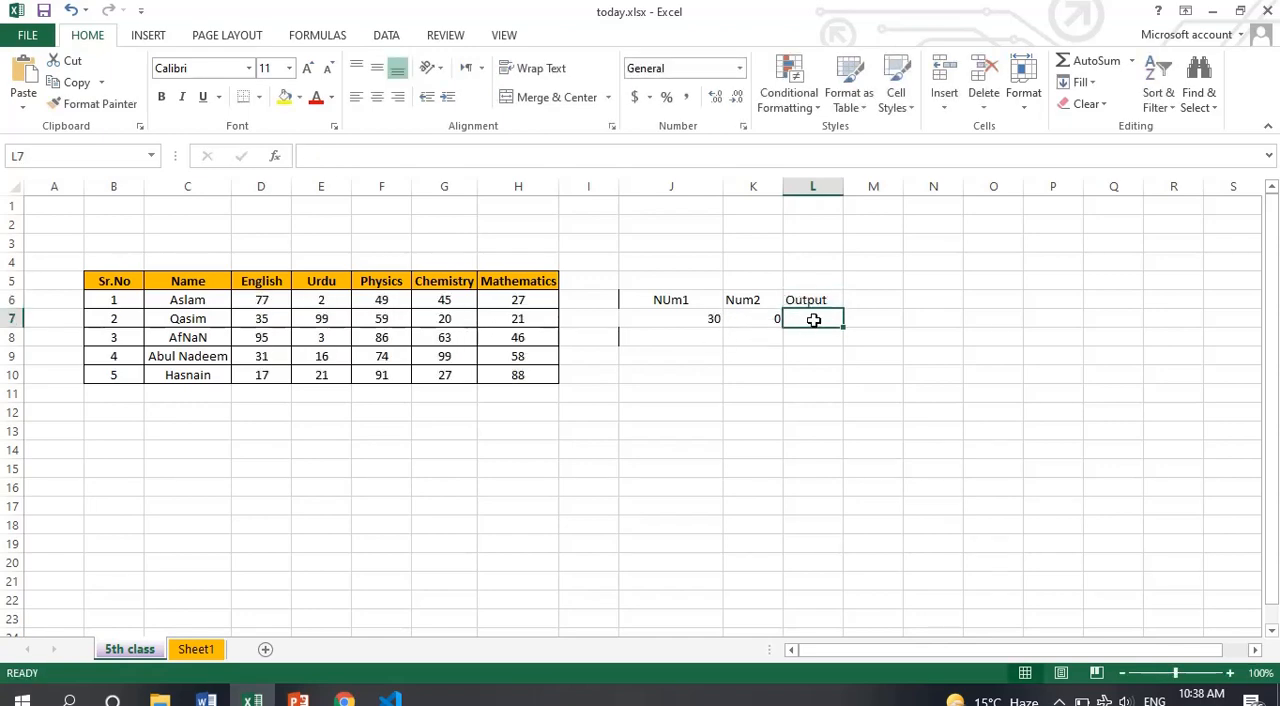
Enter the formula =J7/K7 in cell L7 to divide the first number by the second
type("=")
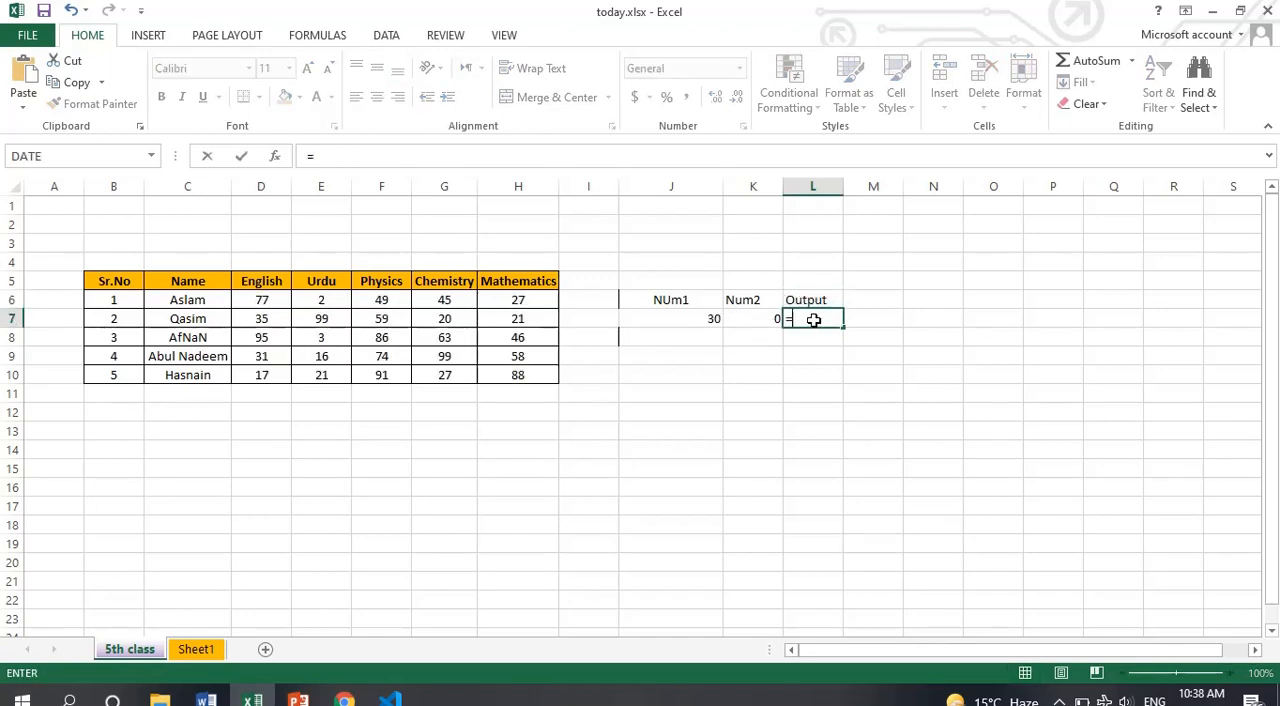
left_click(712, 319)
type("/")
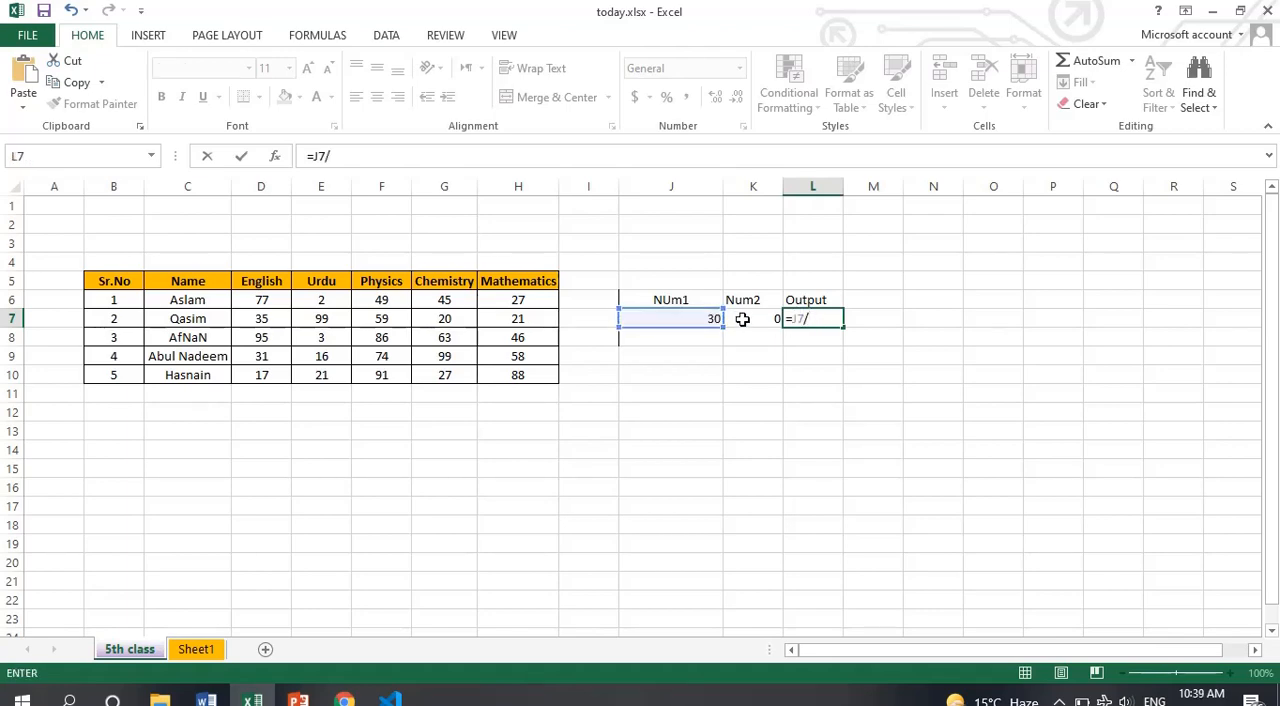
left_click(746, 321)
key("Return")
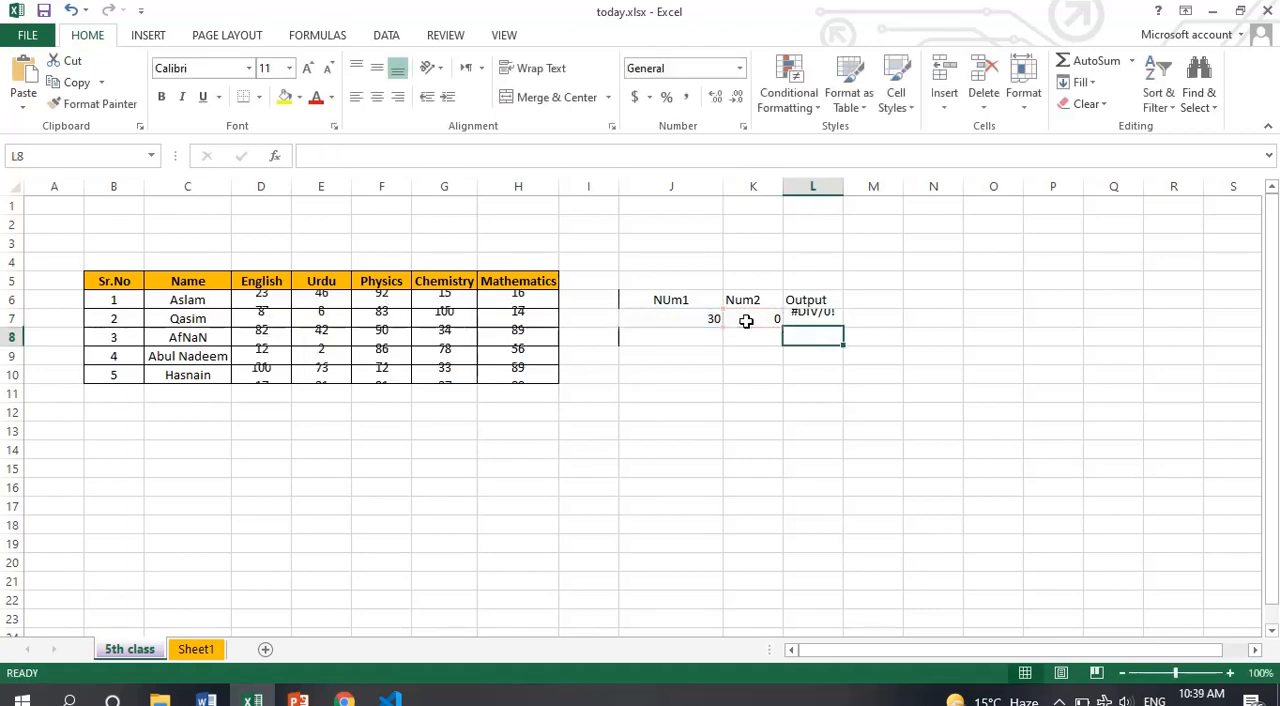
Edit the L7 formula to wrap the division in IFERROR, with J7/K7 as the value argument followed by a comma
left_click(815, 318)
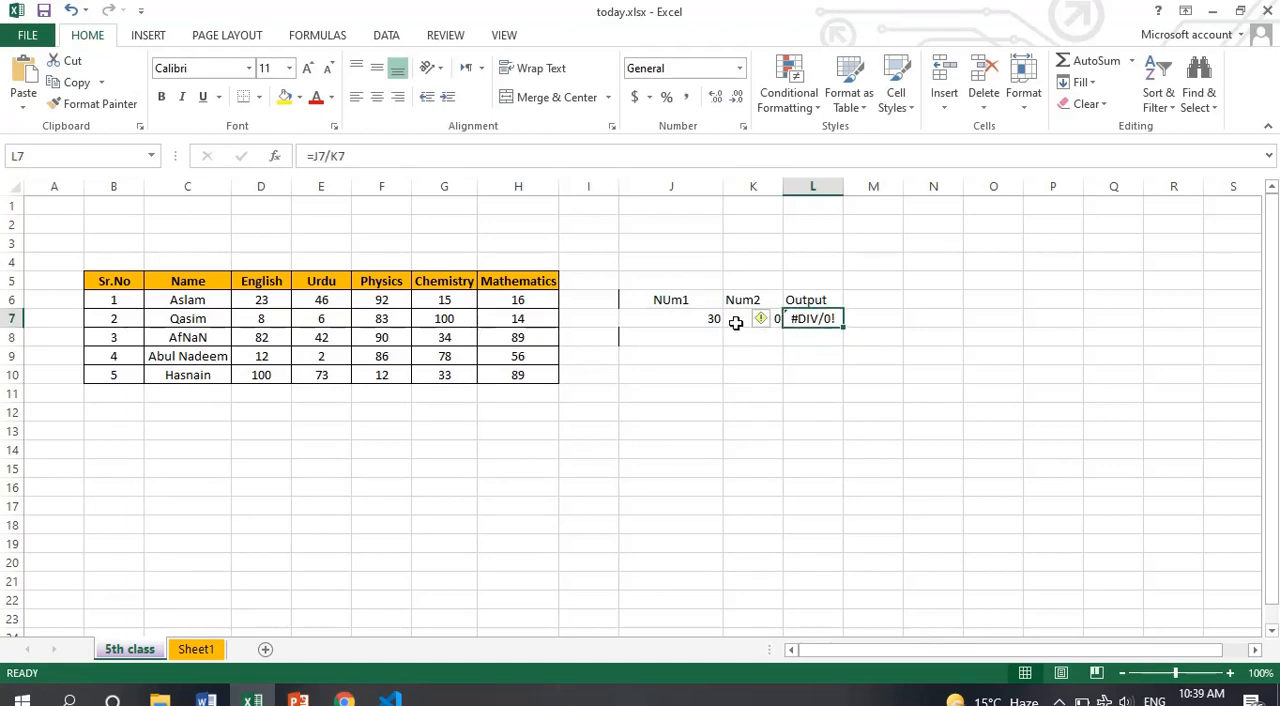
left_click(822, 336)
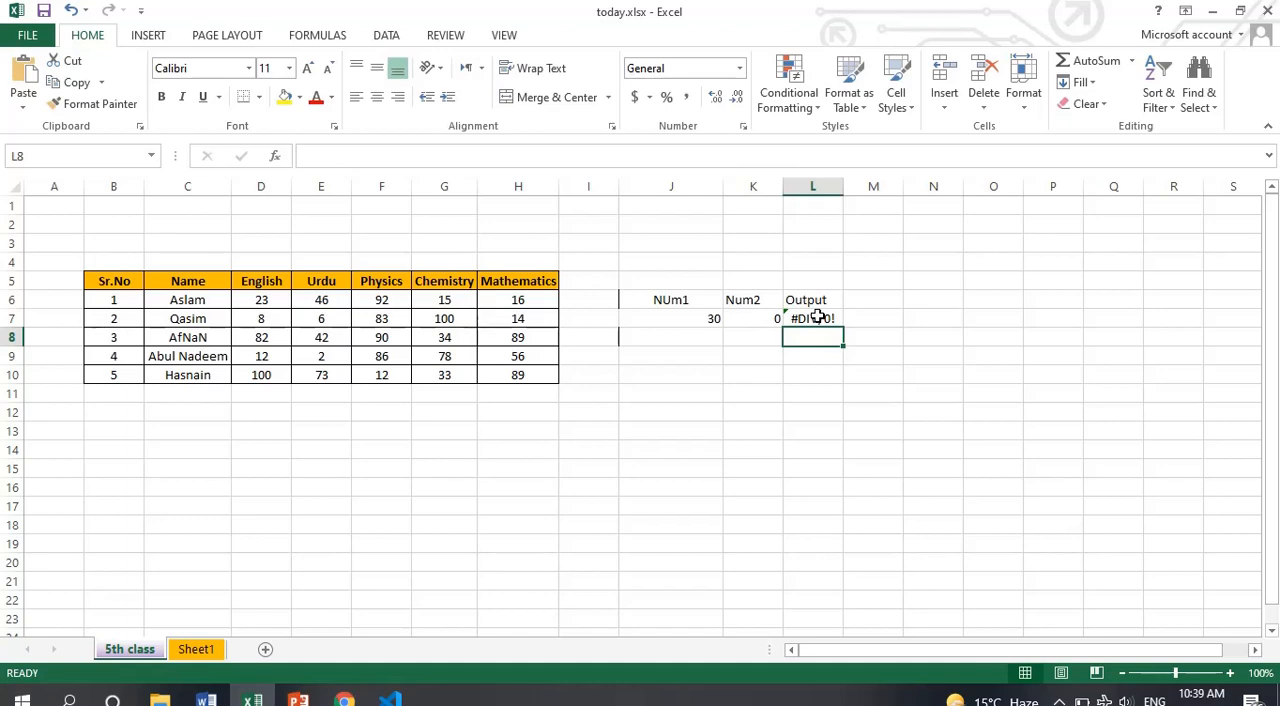
left_click(817, 317)
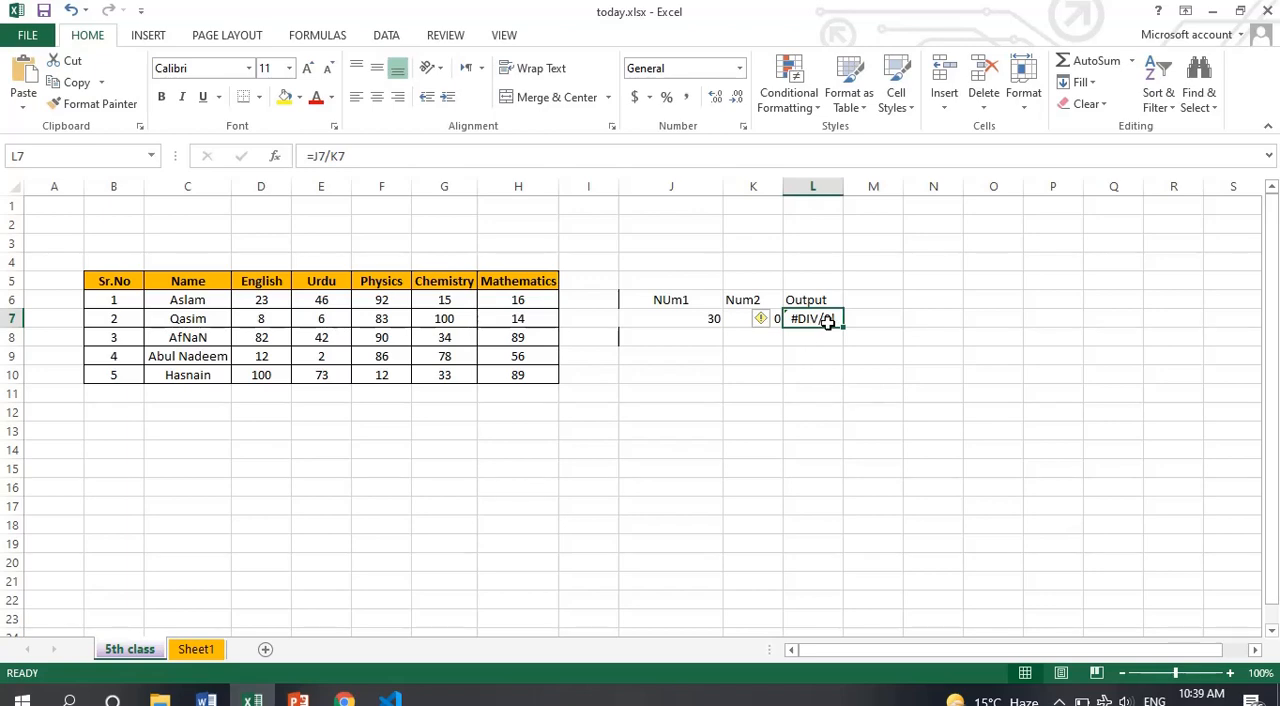
left_click(311, 157)
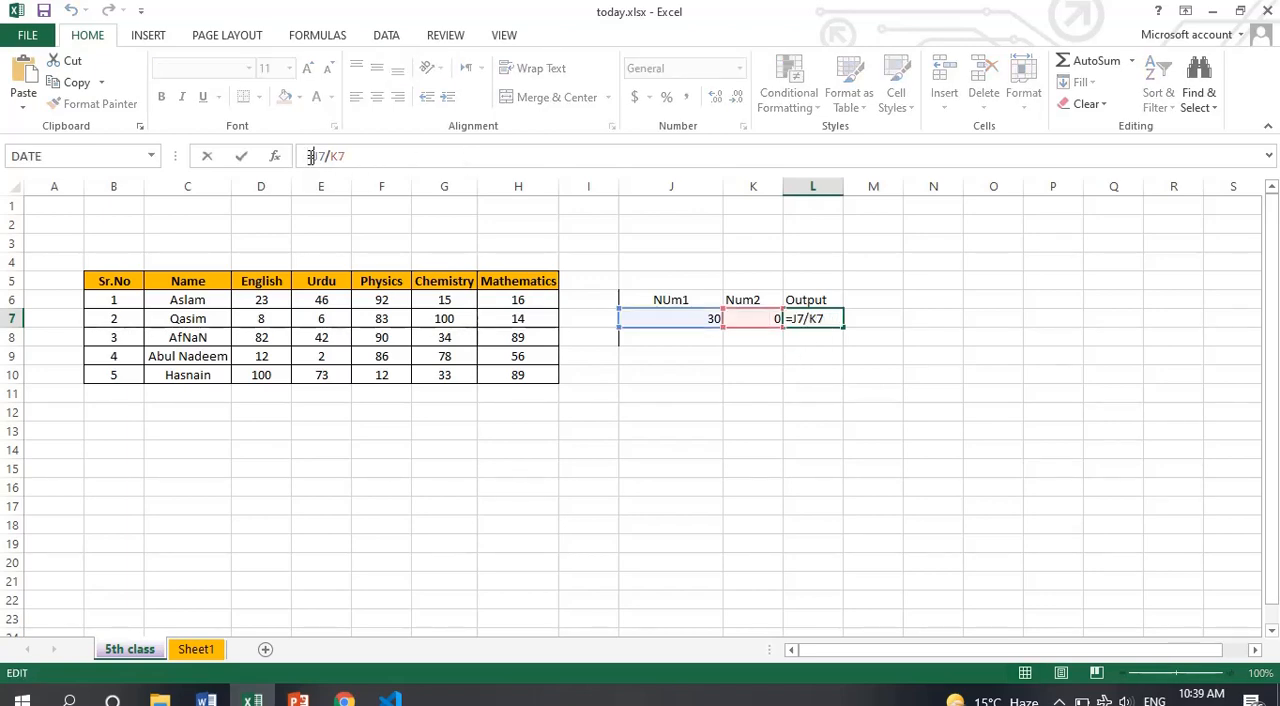
type("if(")
key("BackSpace")
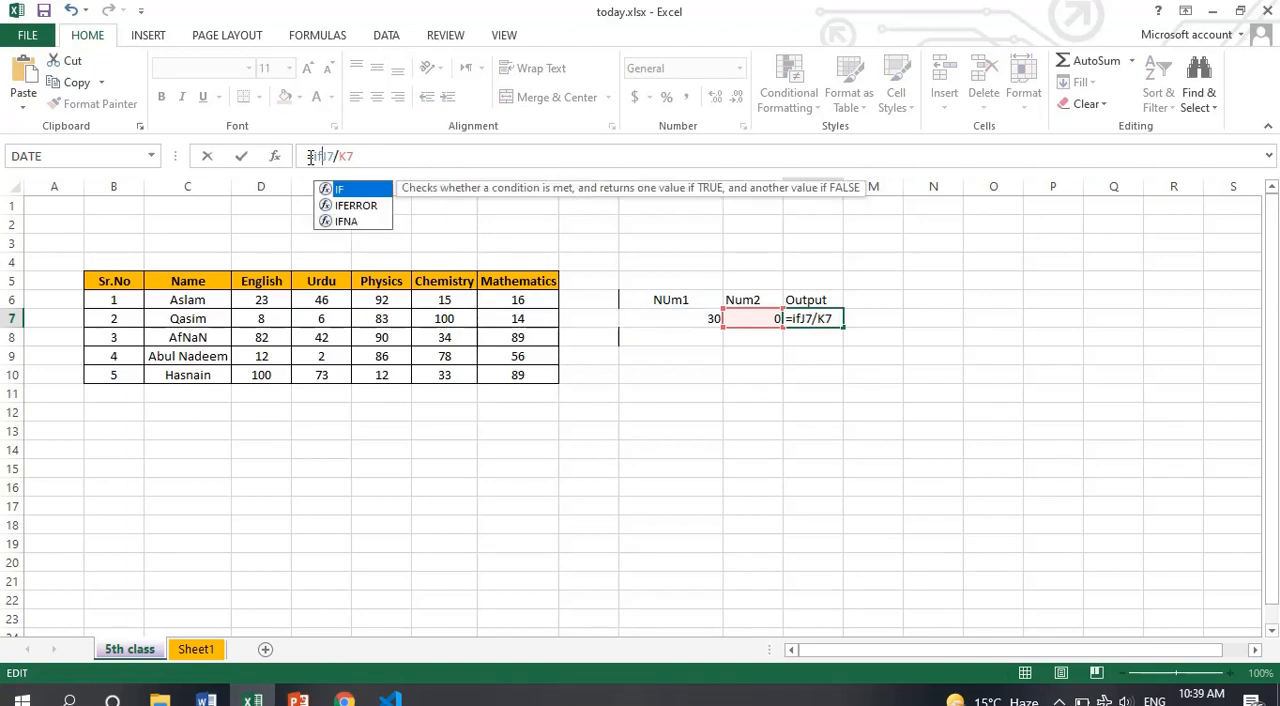
type("e")
key("Tab")
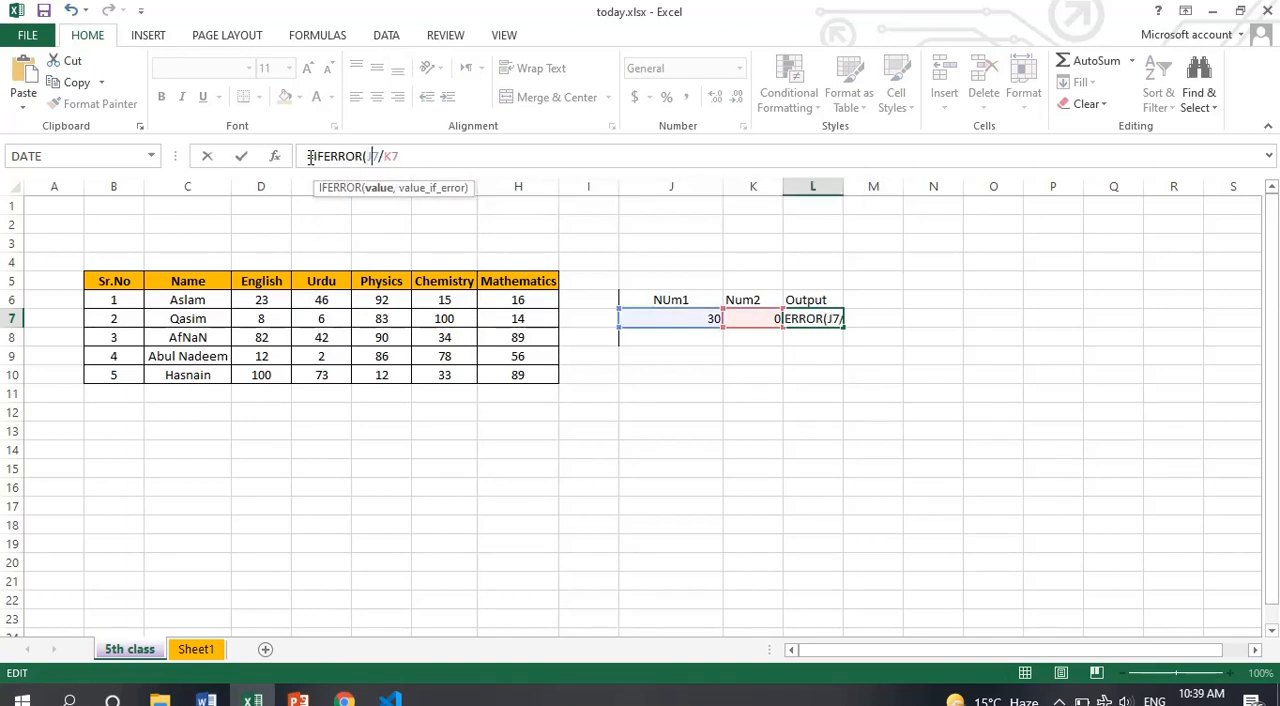
key("Right")
key("Right")
key("Right")
type(",")
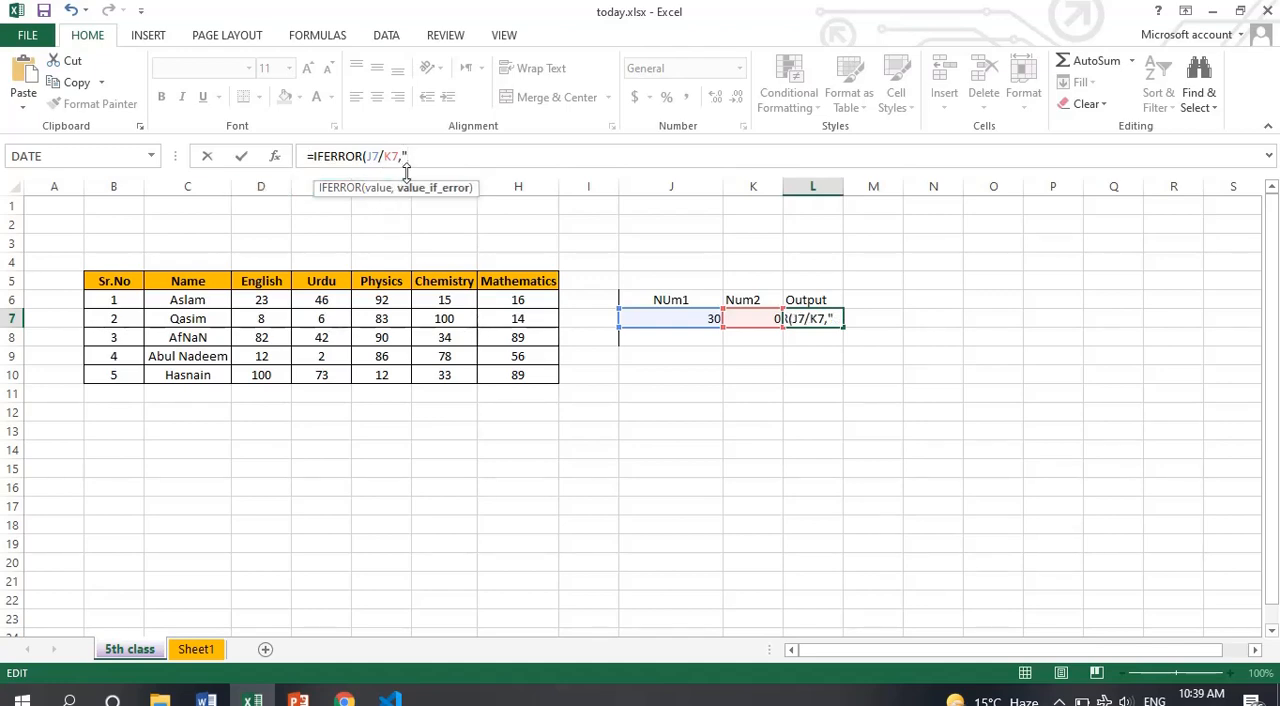
type("\"NUmber")
key("BackSpace")
key("BackSpace")
key("BackSpace")
key("BackSpace")
key("BackSpace")
type("umber not def")
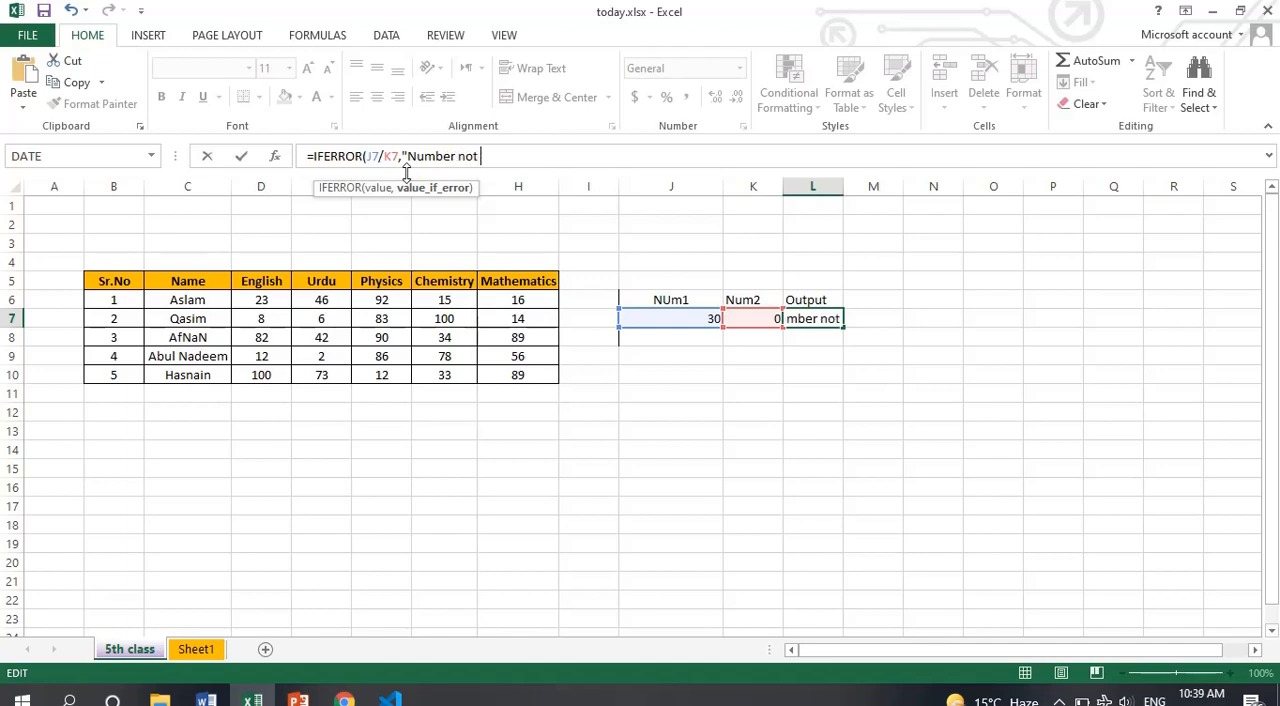
key("BackSpace")
key("BackSpace")
key("BackSpace")
key("BackSpace")
key("BackSpace")
key("BackSpace")
key("BackSpace")
key("BackSpace")
key("BackSpace")
key("BackSpace")
key("BackSpace")
key("BackSpace")
key("BackSpace")
Complete the L7 formula as =IFERROR(J7/K7,"Undefined") and autofit the width of column L
type("Unde")
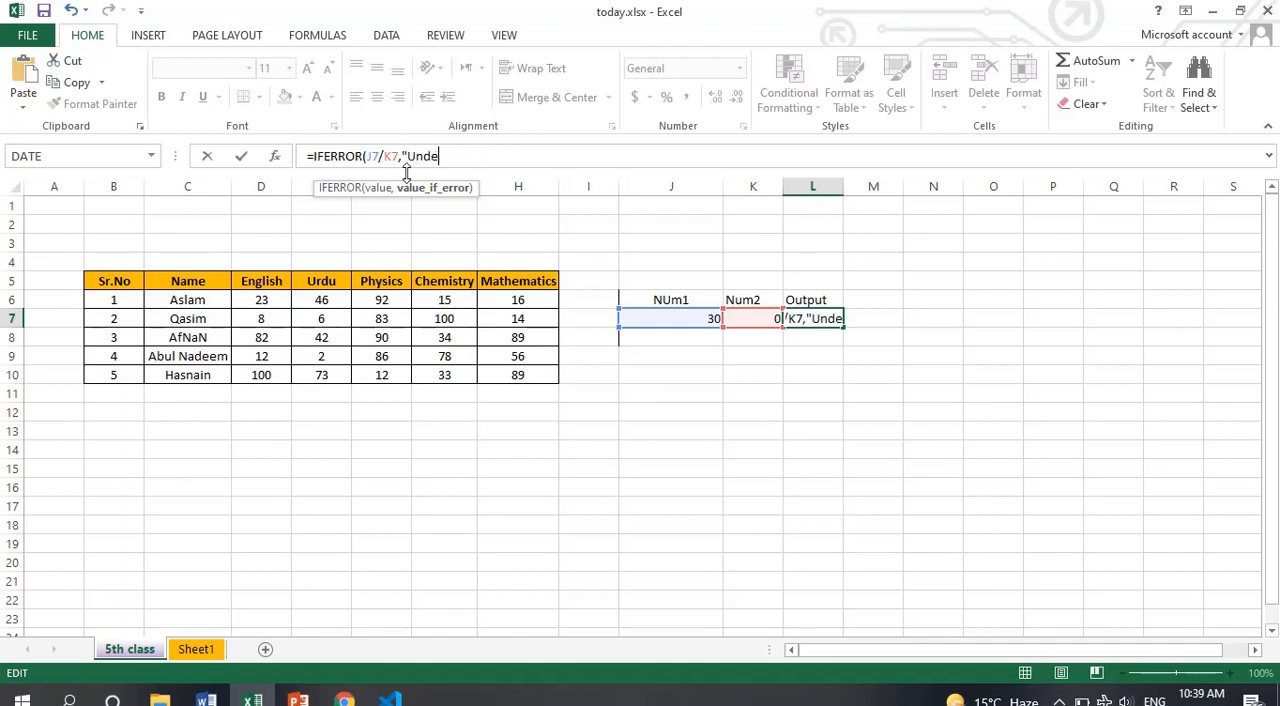
type("fined")
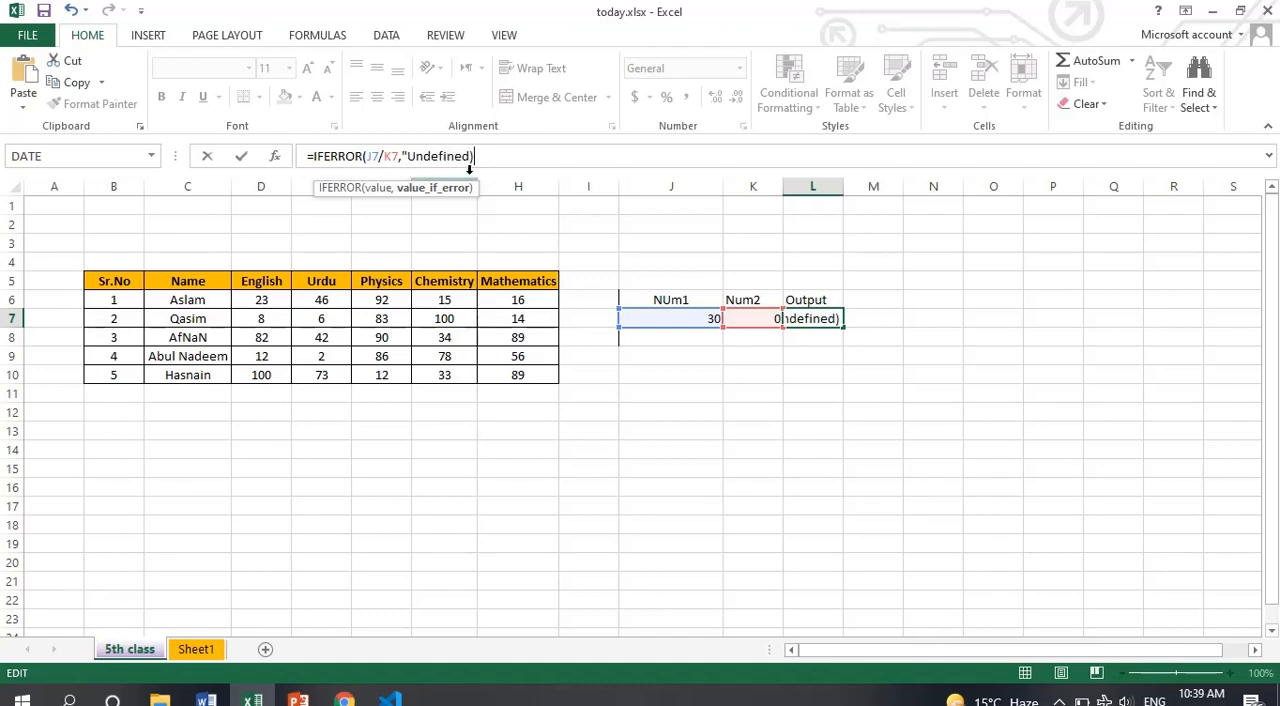
left_click(505, 160)
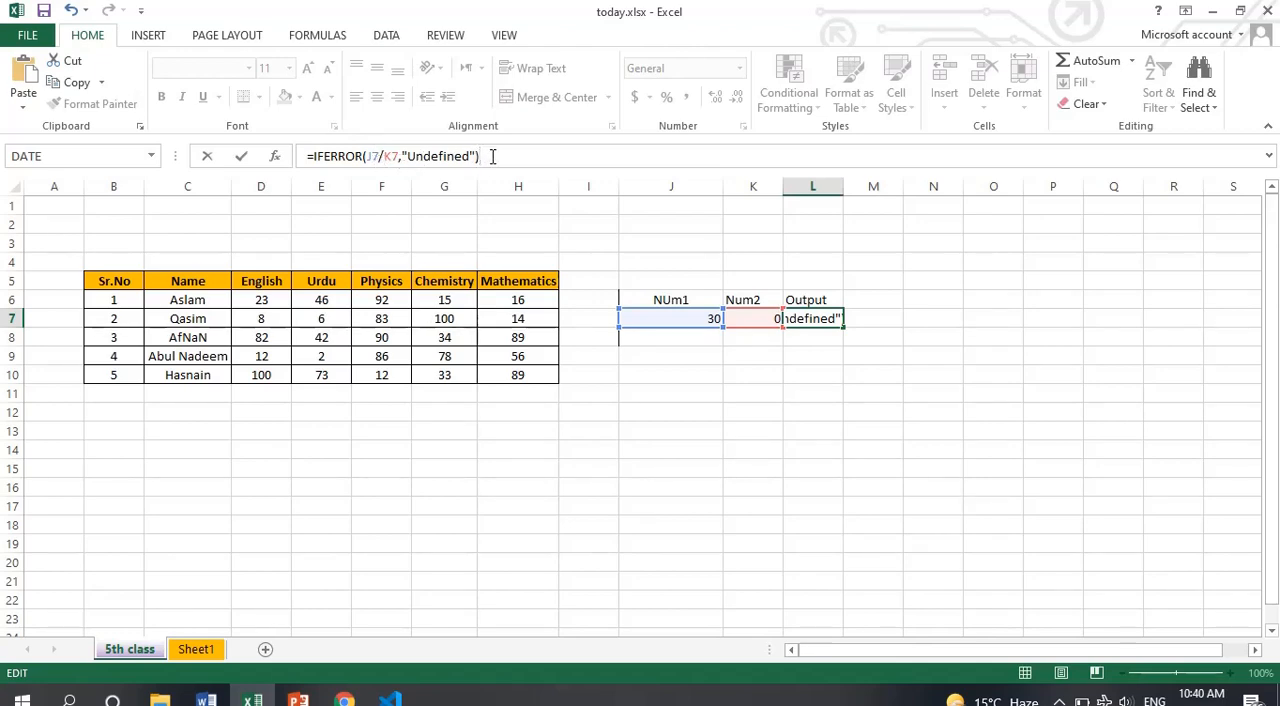
key("Return")
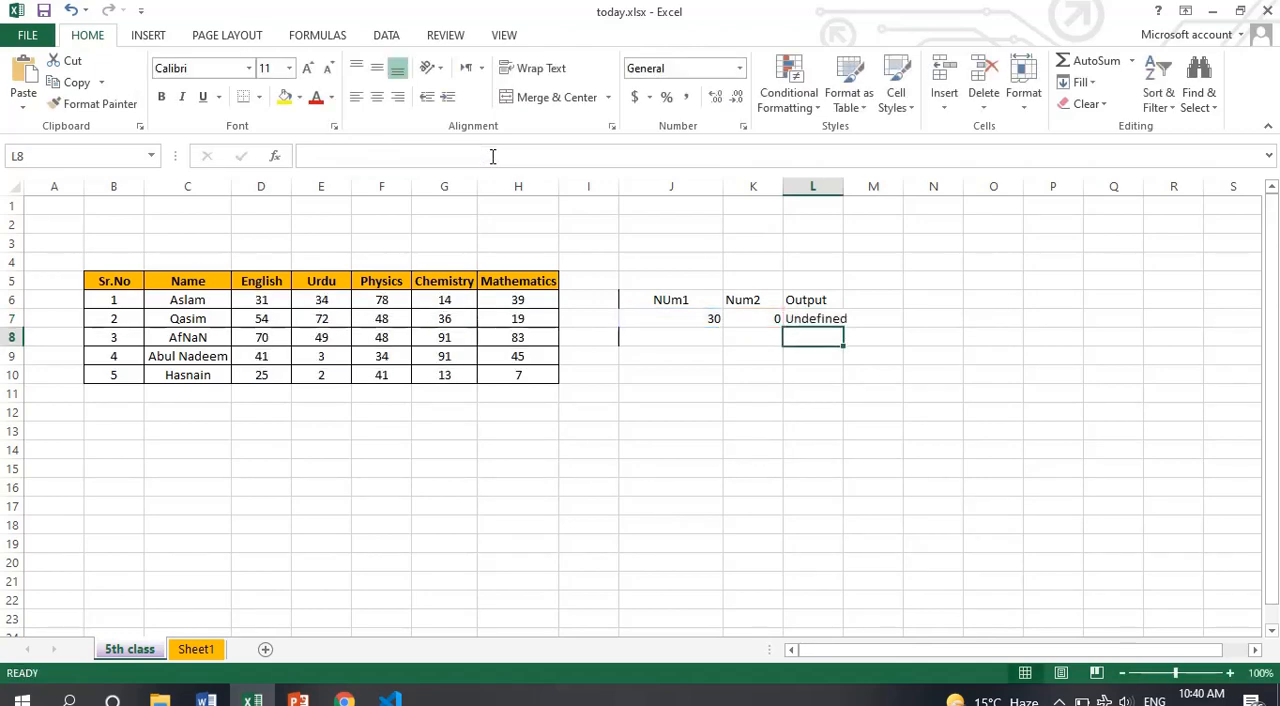
double_click(838, 189)
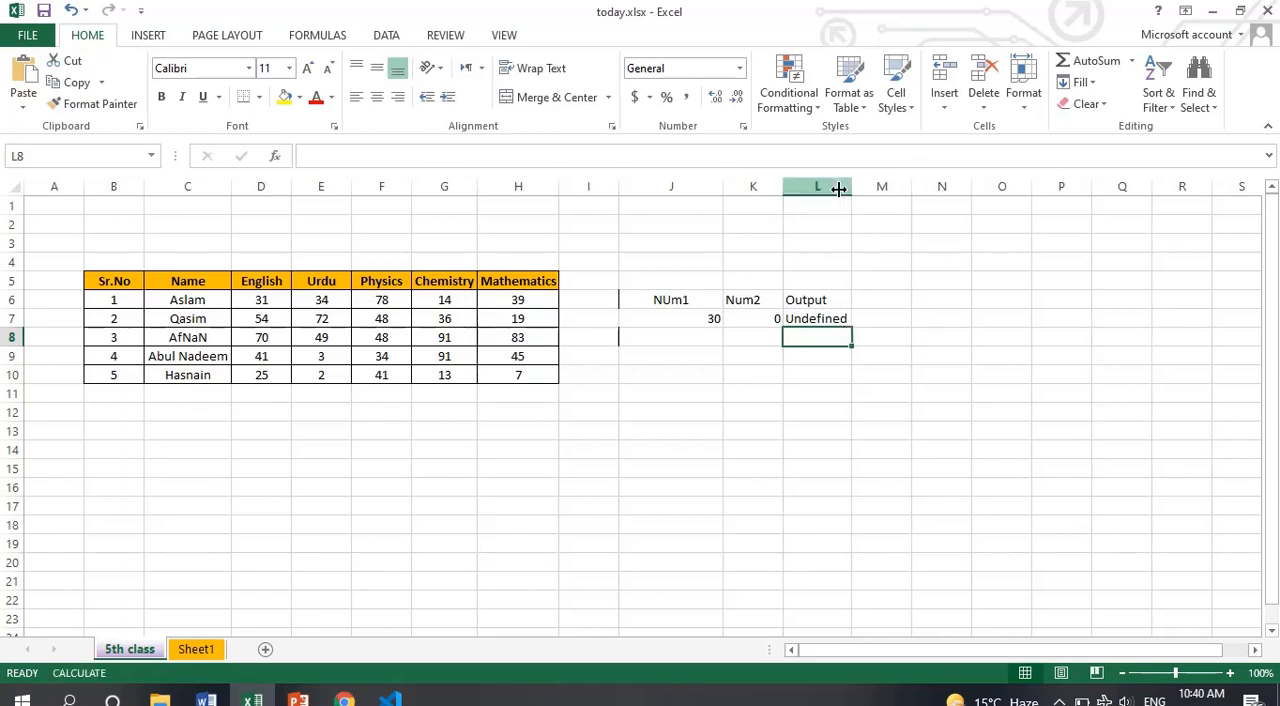
Review the IFERROR formula in L7, and return to the PowerPoint formula slide
left_click(812, 319)
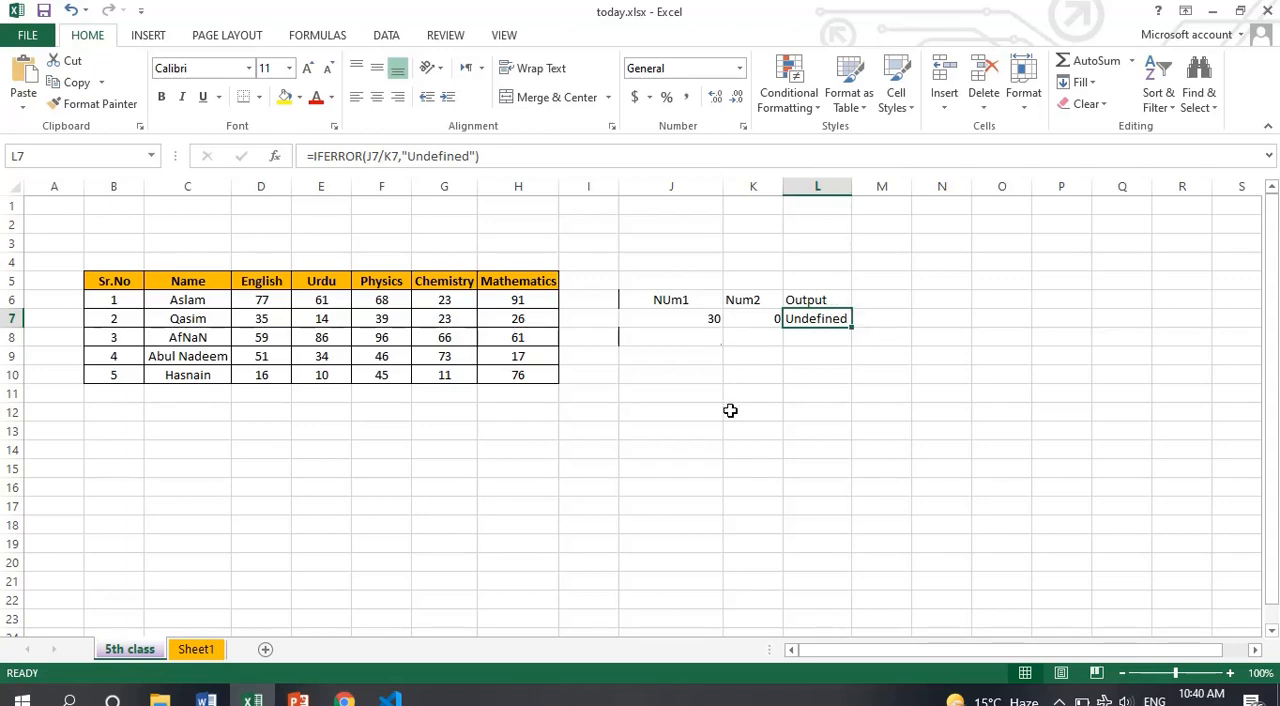
left_click(661, 361)
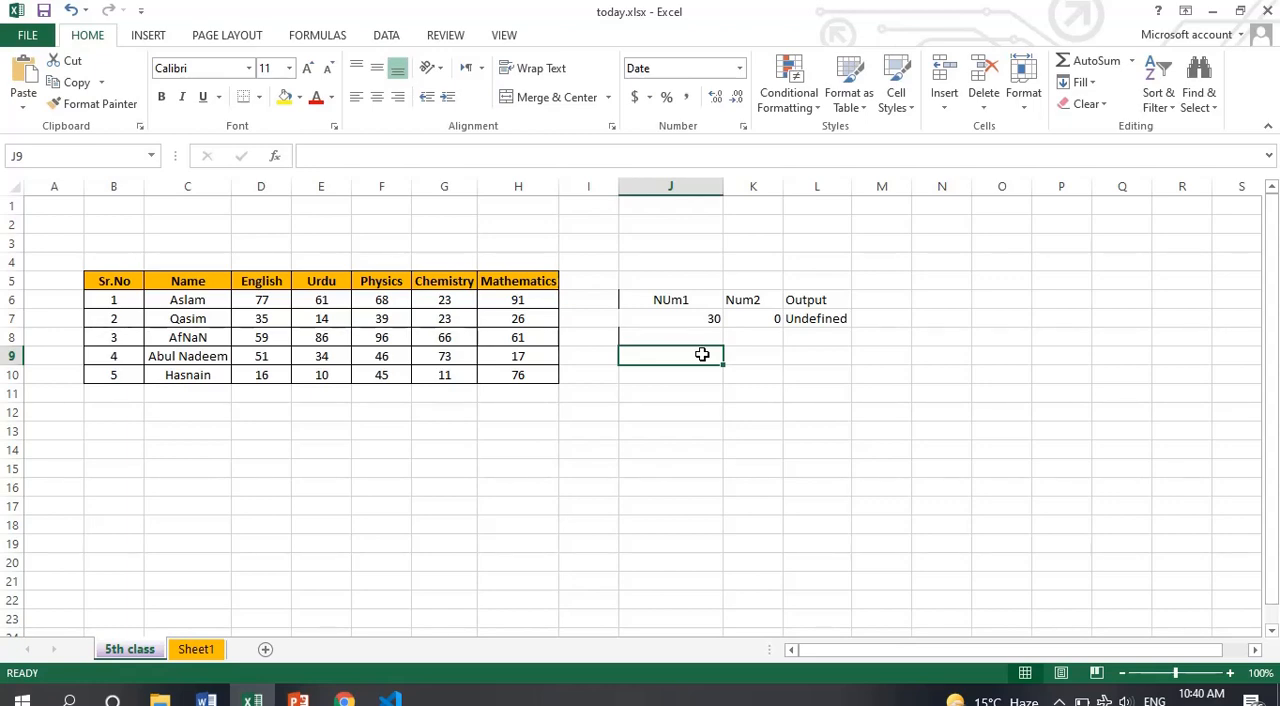
key("alt+Tab")
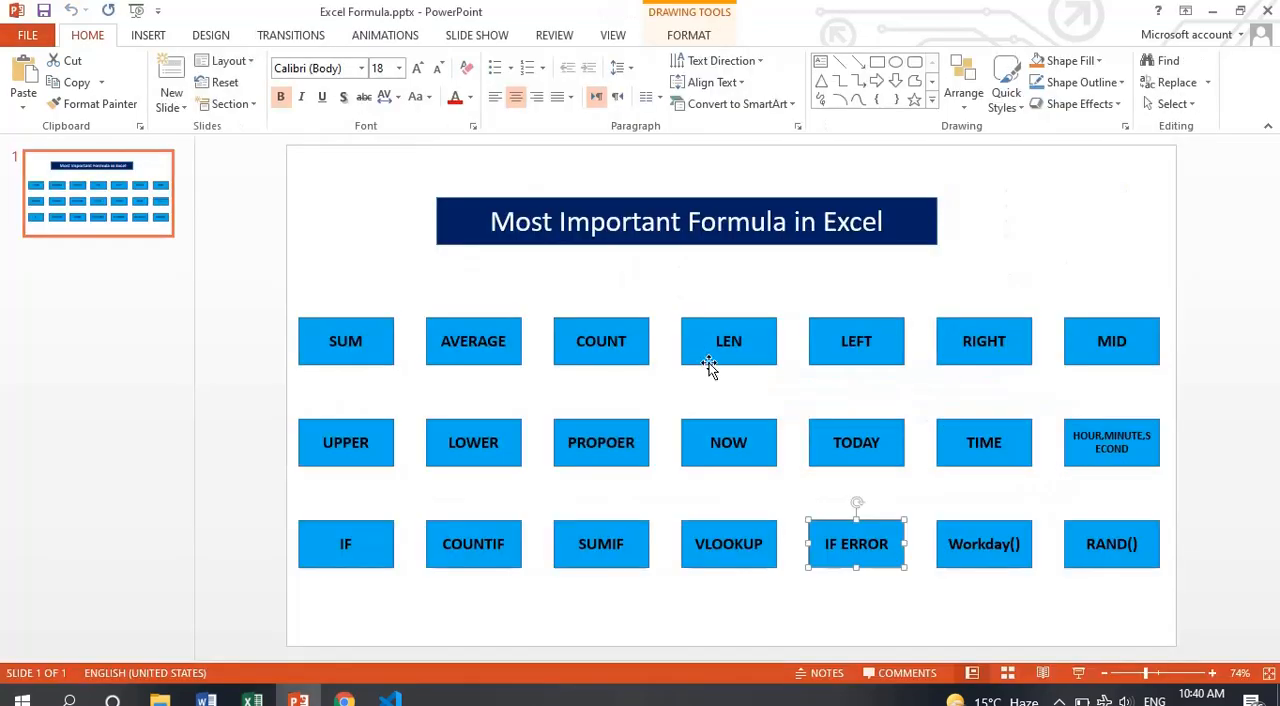
Point out the Workday() and RAND() boxes on the slide, and switch to the Excel workbook to enter =RAND() in cell J6
left_click(945, 560)
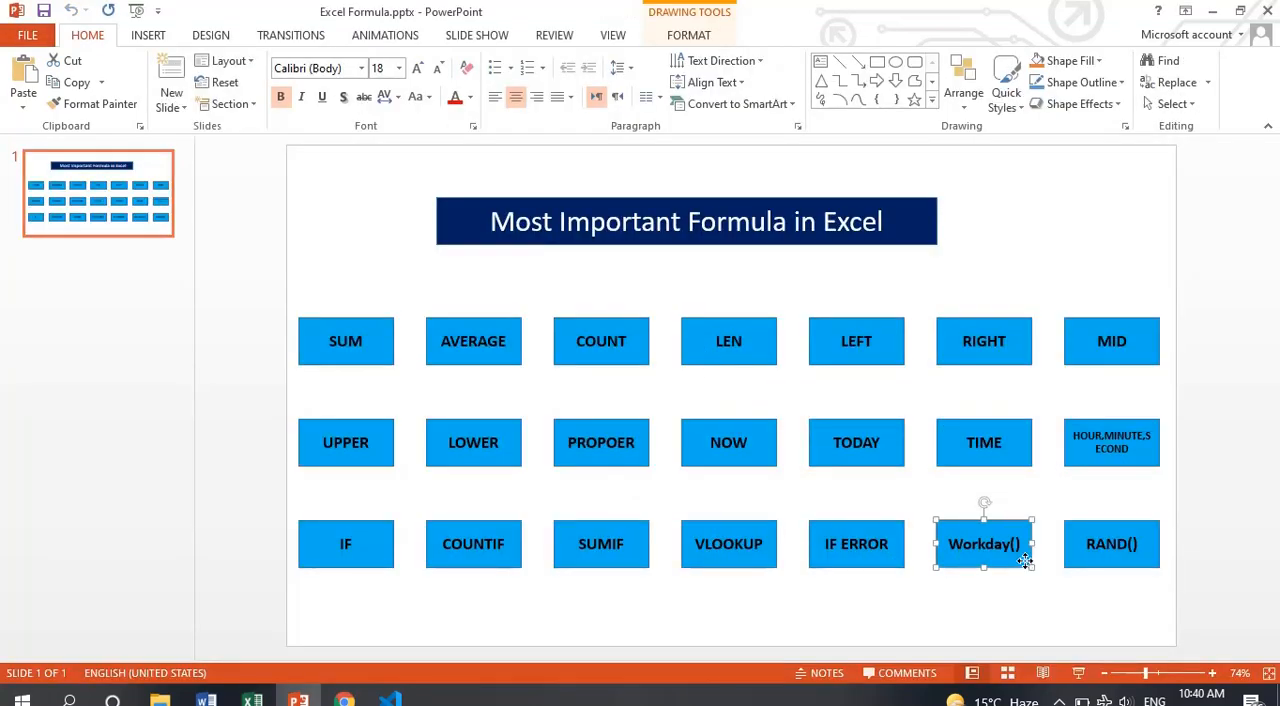
left_click(1135, 560)
key("alt+Tab")
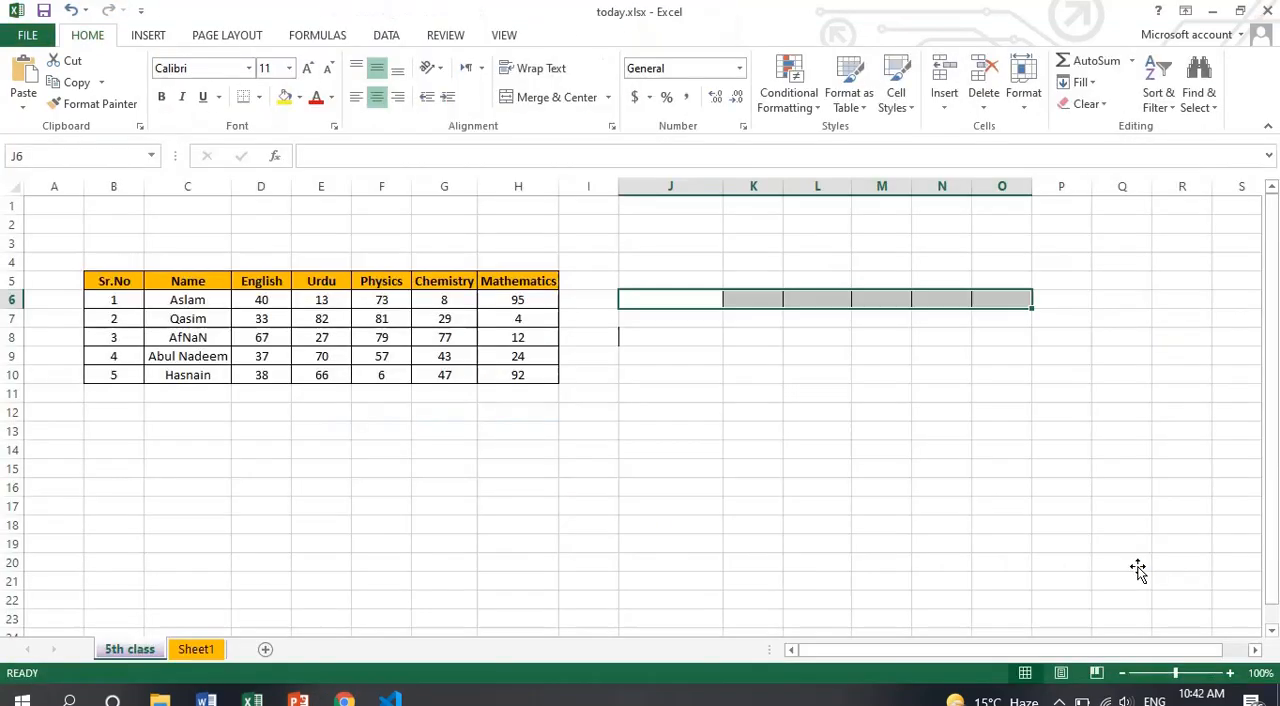
left_click_drag(747, 302, 691, 294)
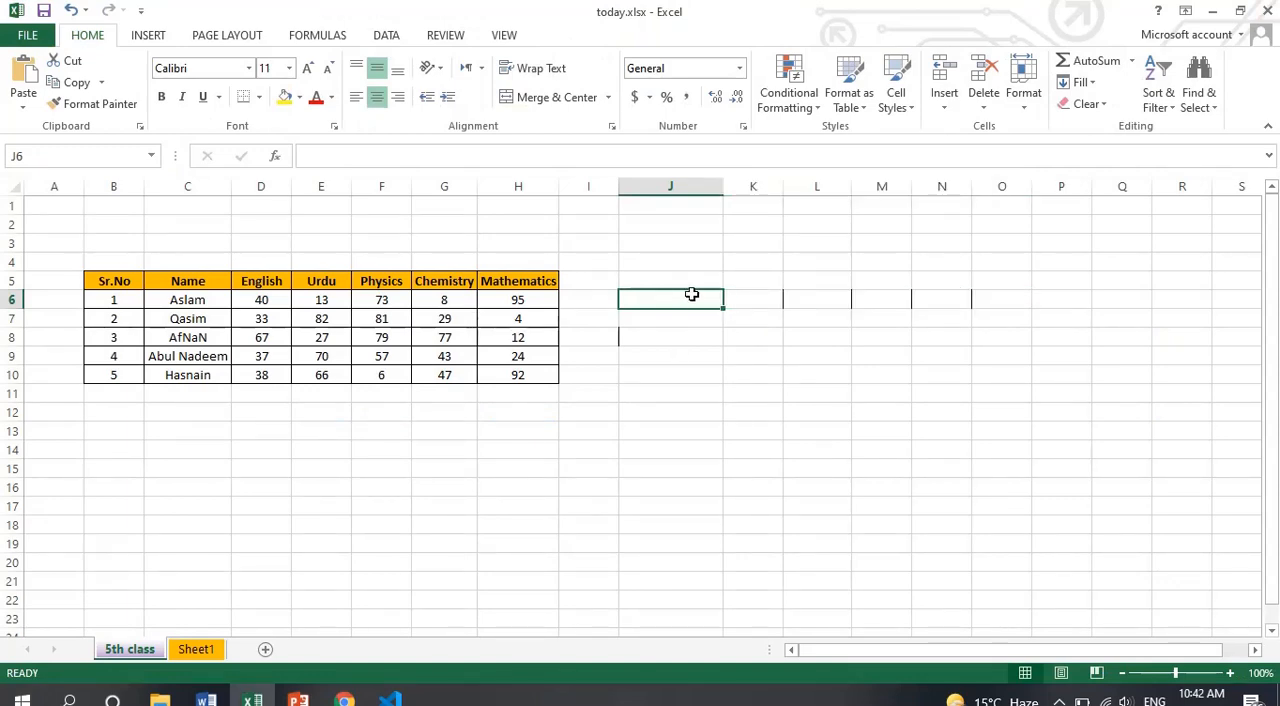
type("=rand()")
key("Return")
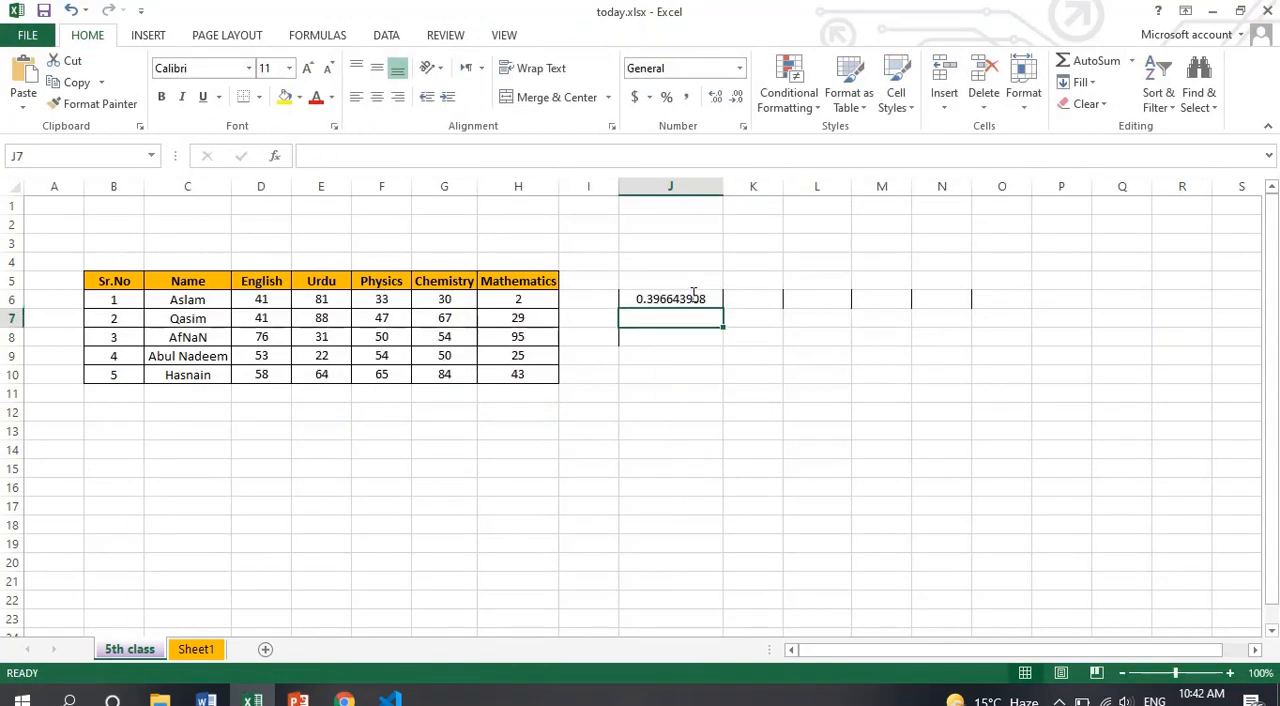
Fill the RAND formula from J6 across to column N and down to row 15, and undo the downward fill
left_click(710, 299)
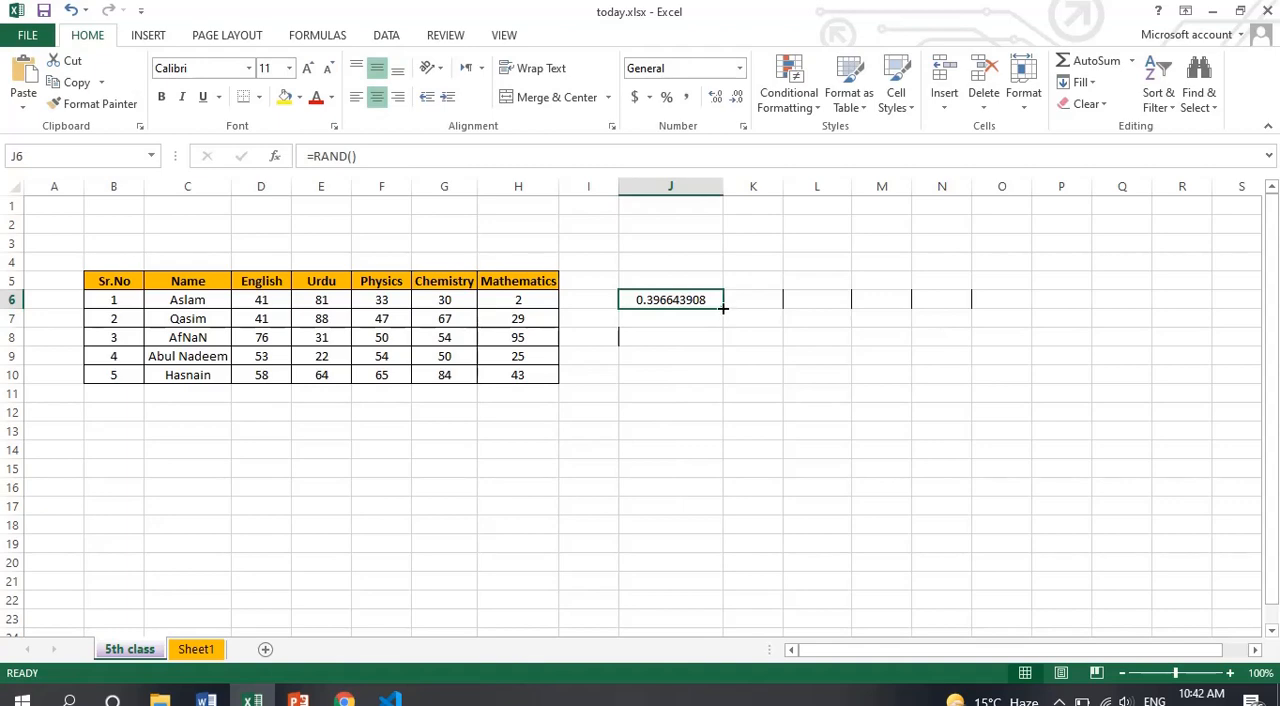
left_click_drag(723, 309, 936, 465)
left_click(938, 467)
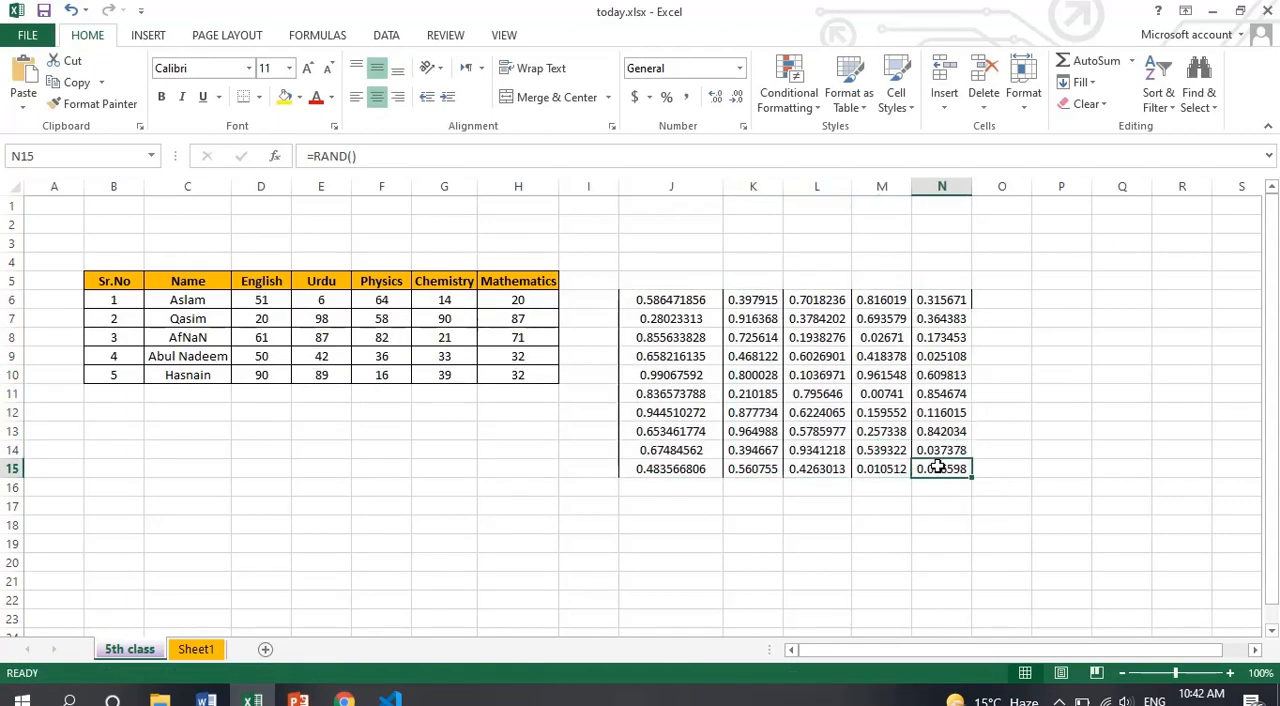
key("ctrl+z")
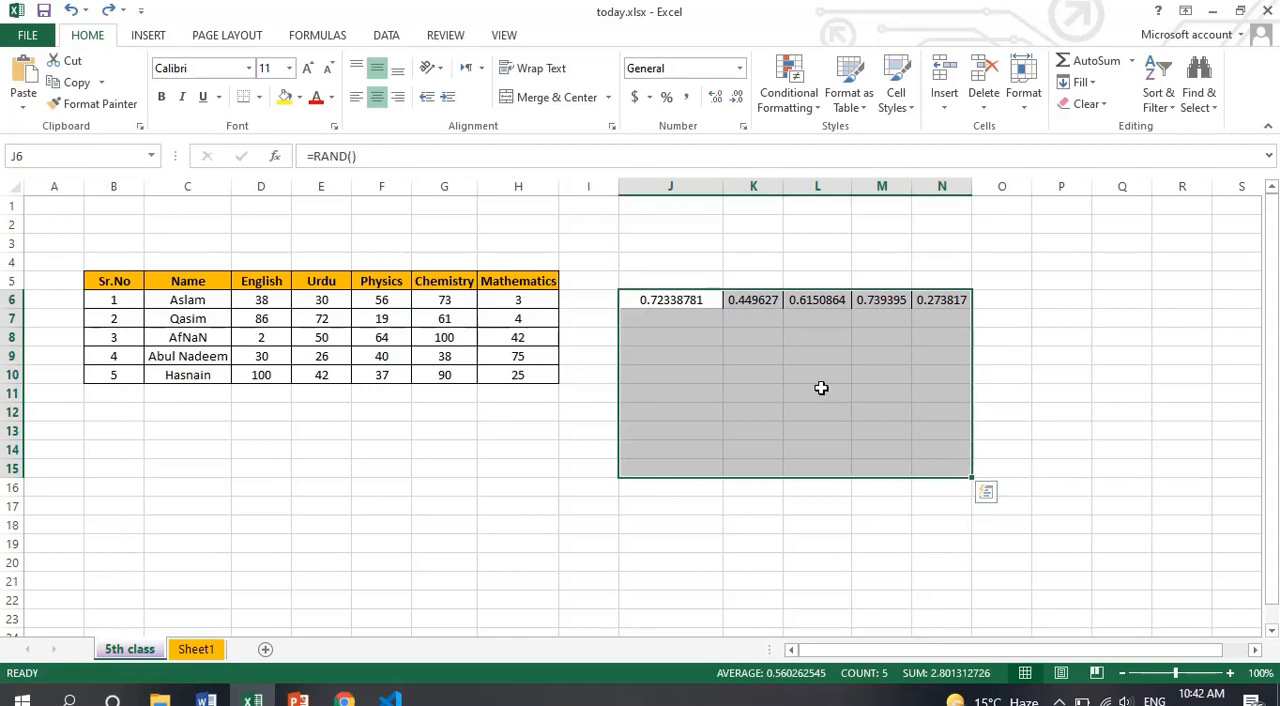
Enter the formula =RANDBETWEEN(1,100) in cell J8 to generate a random whole number
left_click(686, 343)
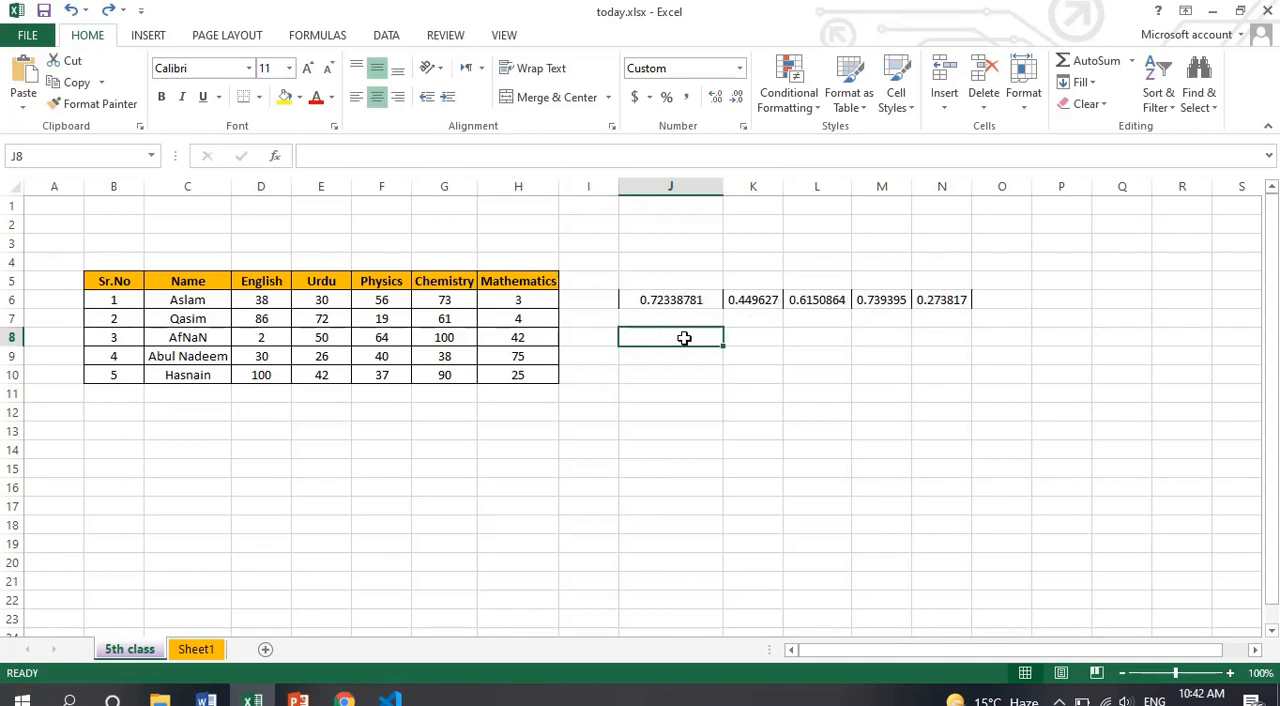
type("=")
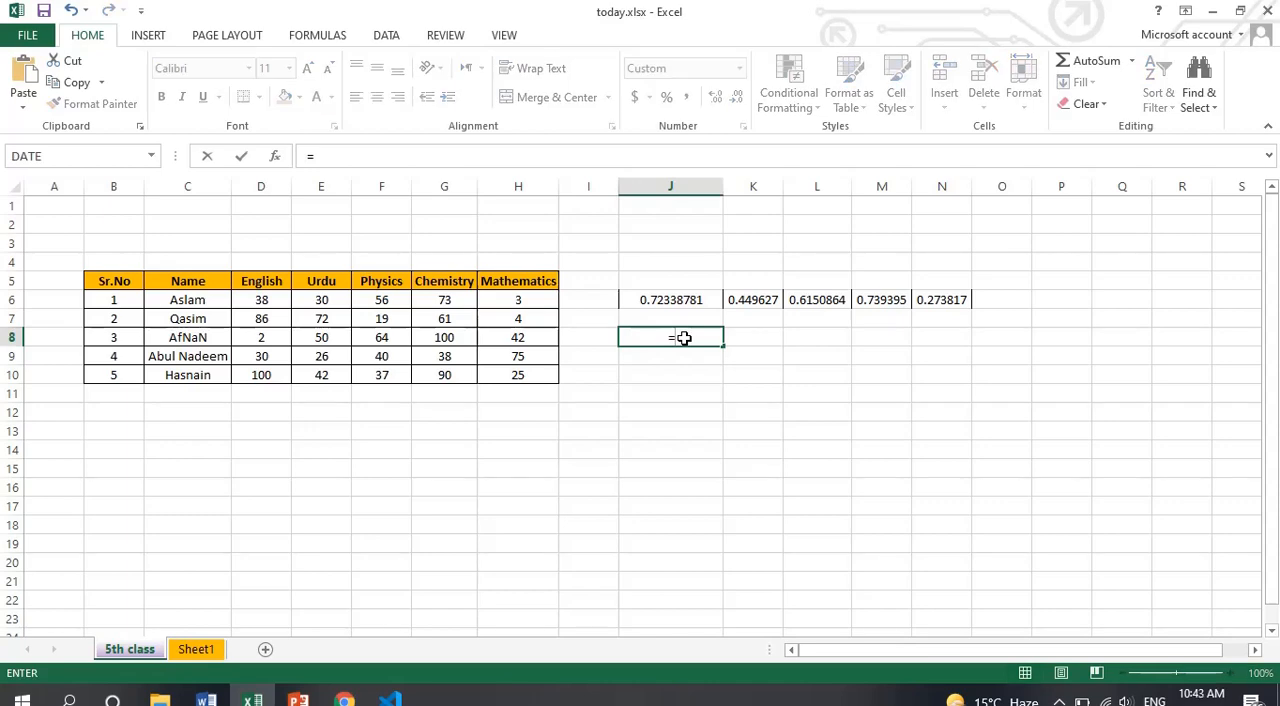
type("randb")
key("Return")
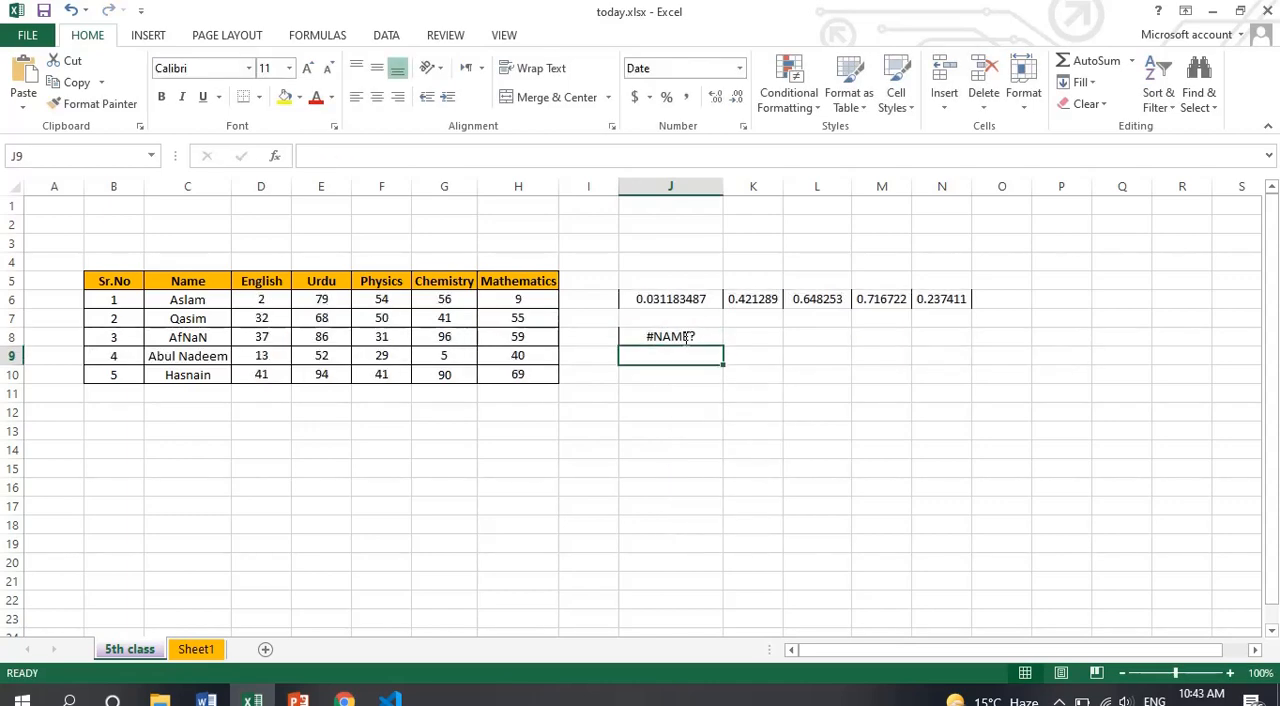
double_click(684, 338)
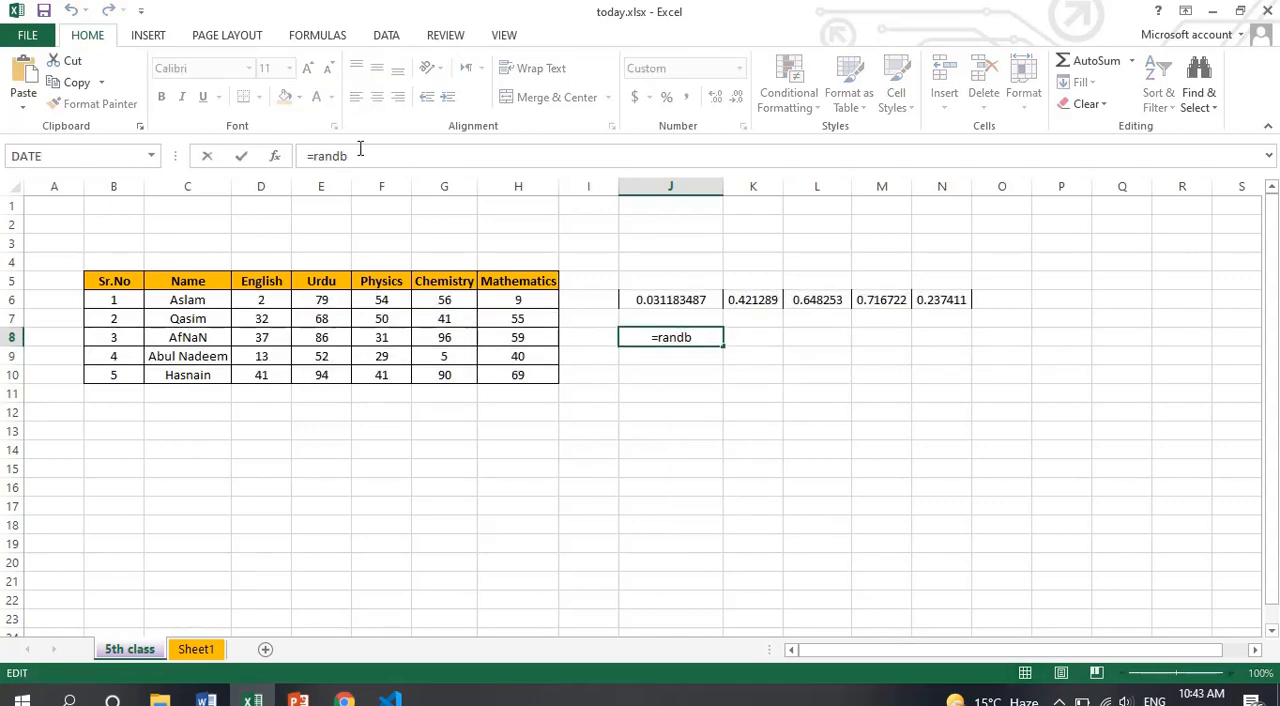
left_click(360, 150)
type("e")
key("Tab")
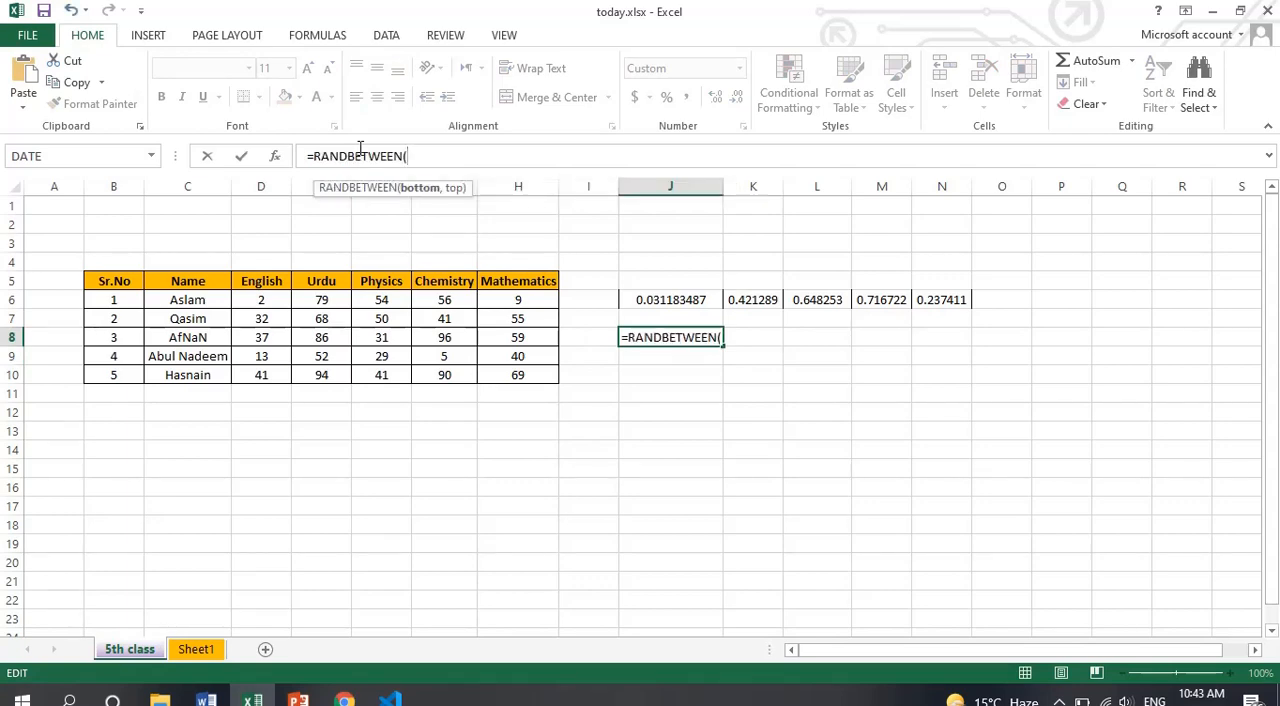
type("1,100")
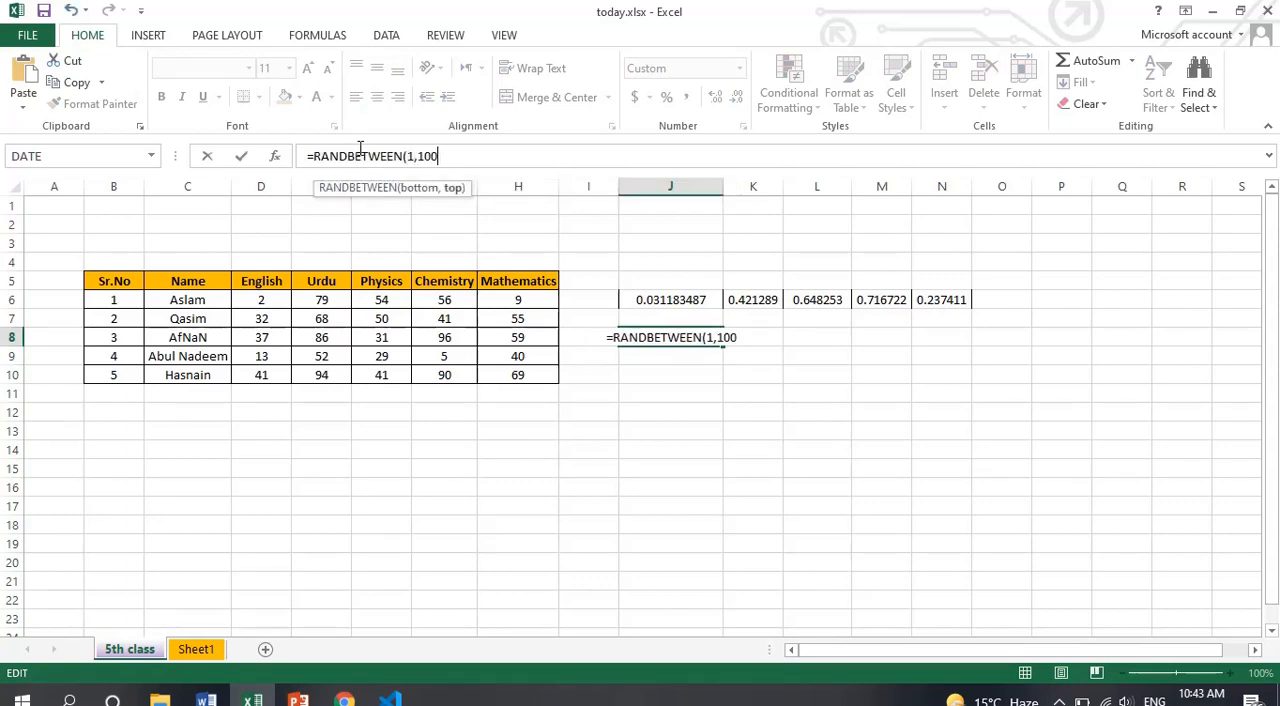
key("Return")
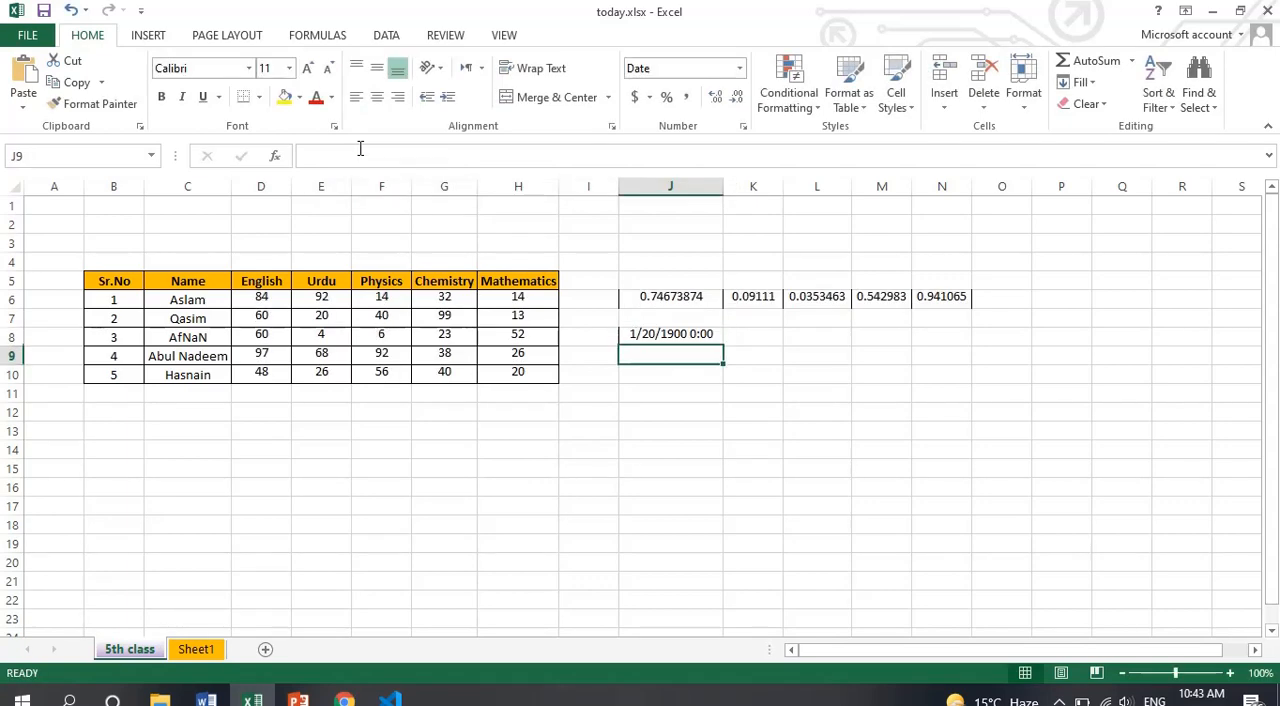
Change the number format of cell J8 to Number
left_click(662, 336)
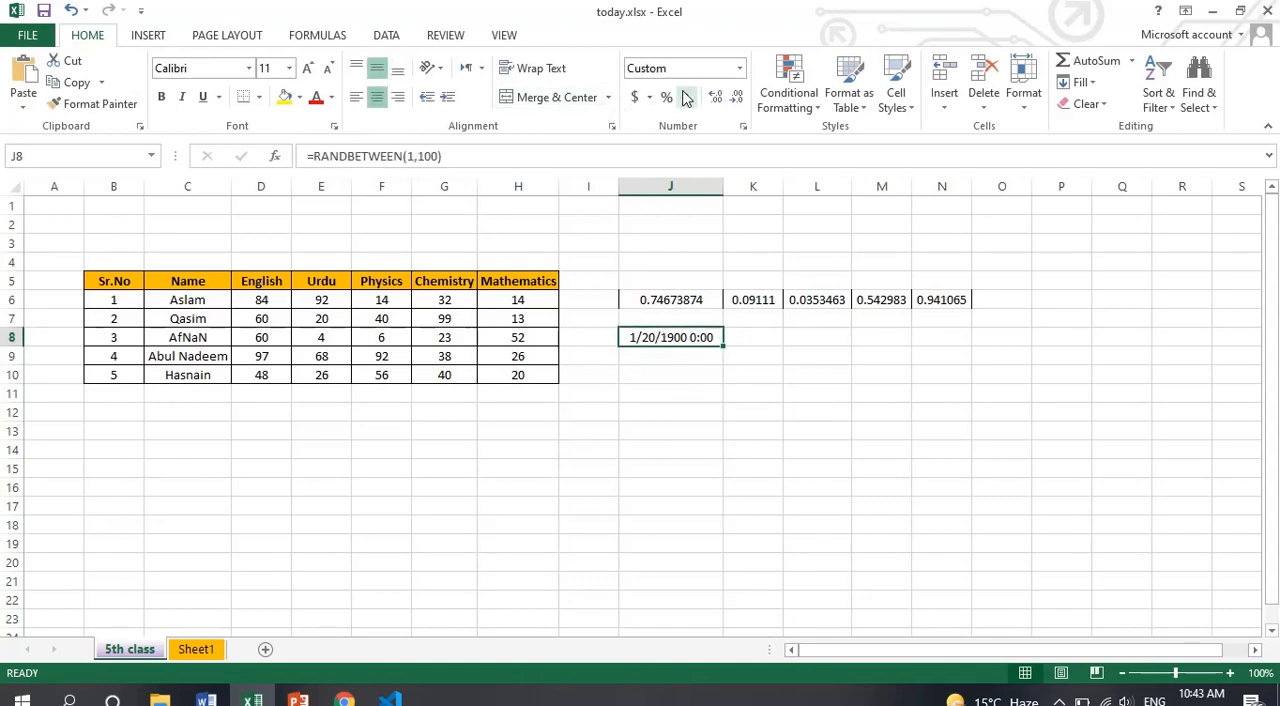
left_click(738, 72)
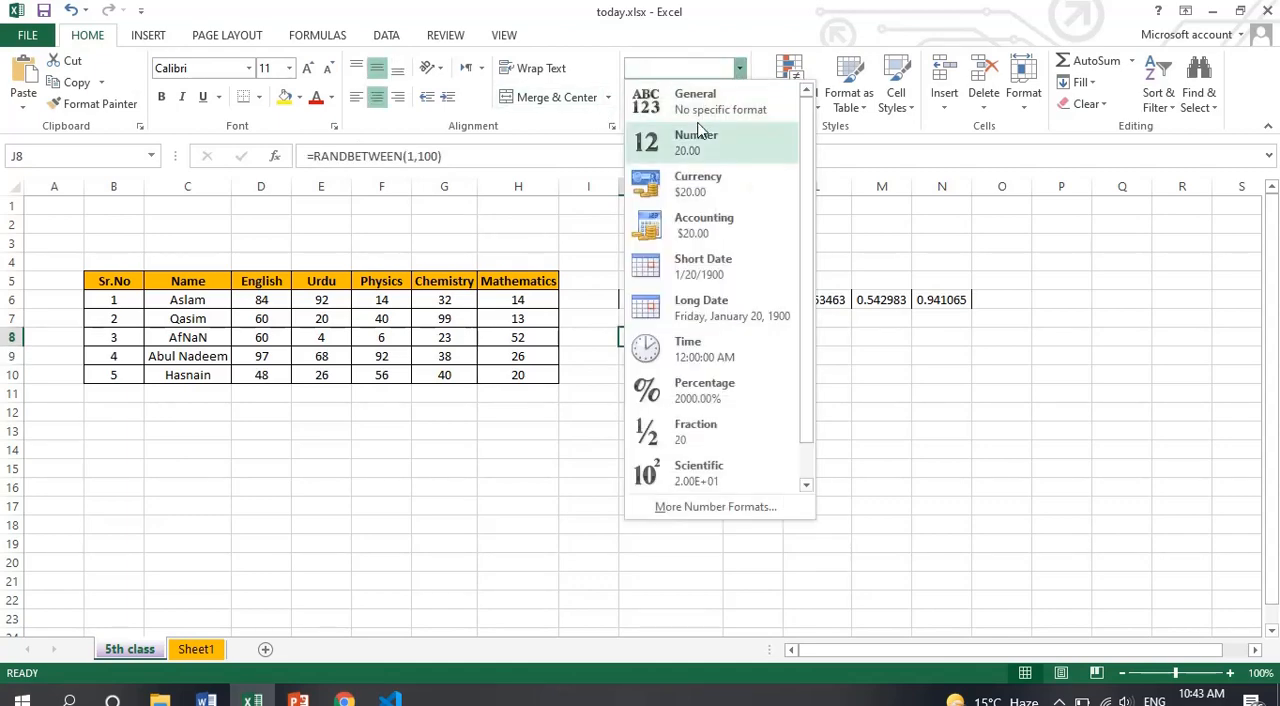
left_click(700, 138)
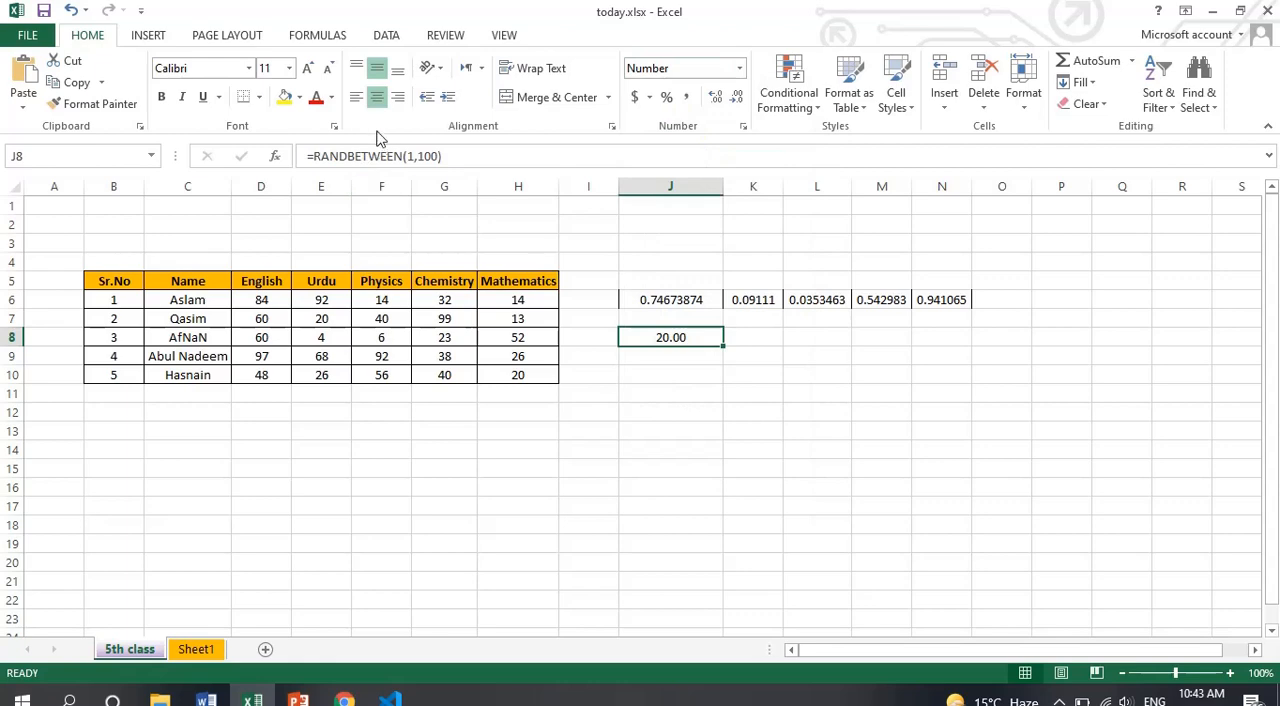
Enter the formula =RANDBETWEEN(1,100) in cell J14
left_click(646, 442)
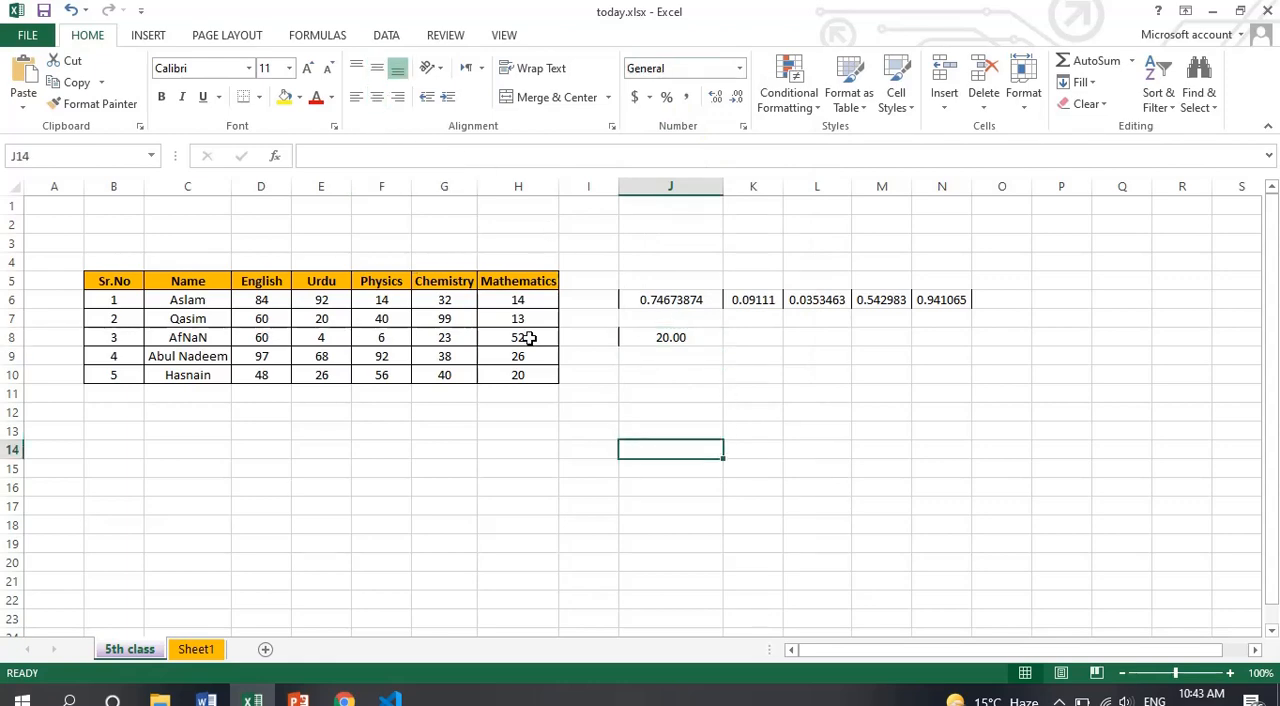
type("=randb")
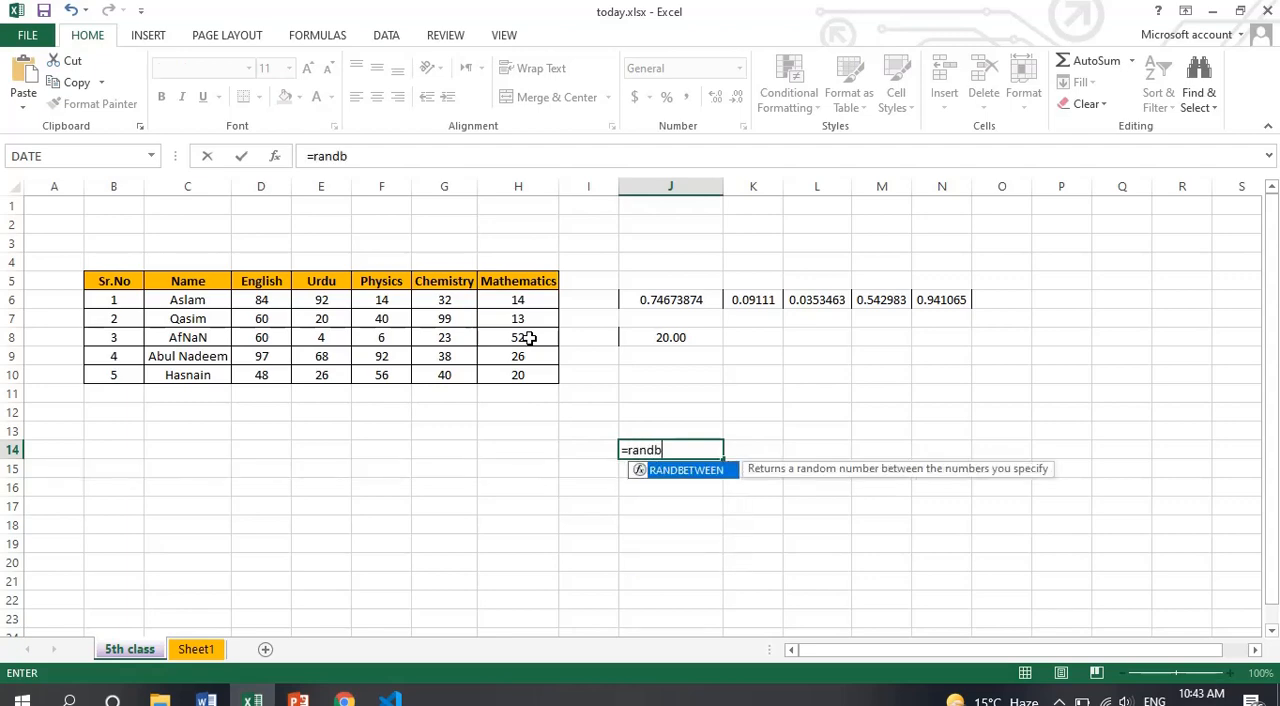
key("Tab")
type("1,")
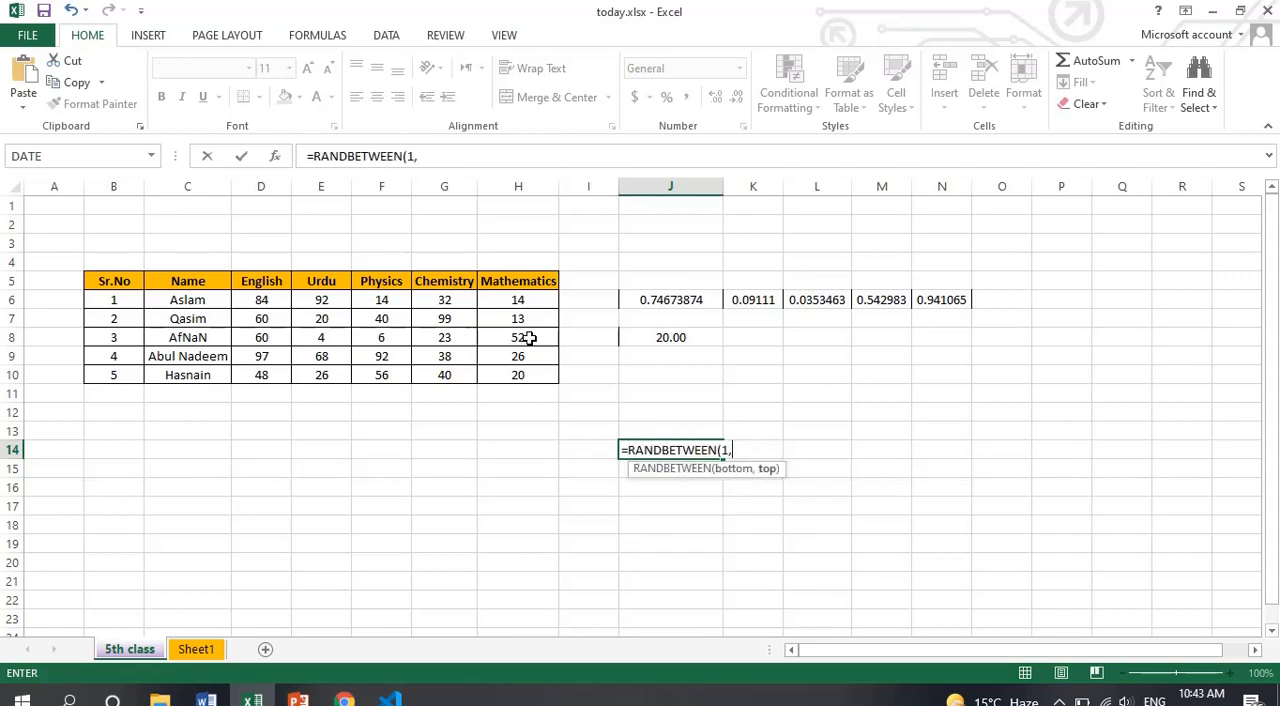
type("100)")
key("Return")
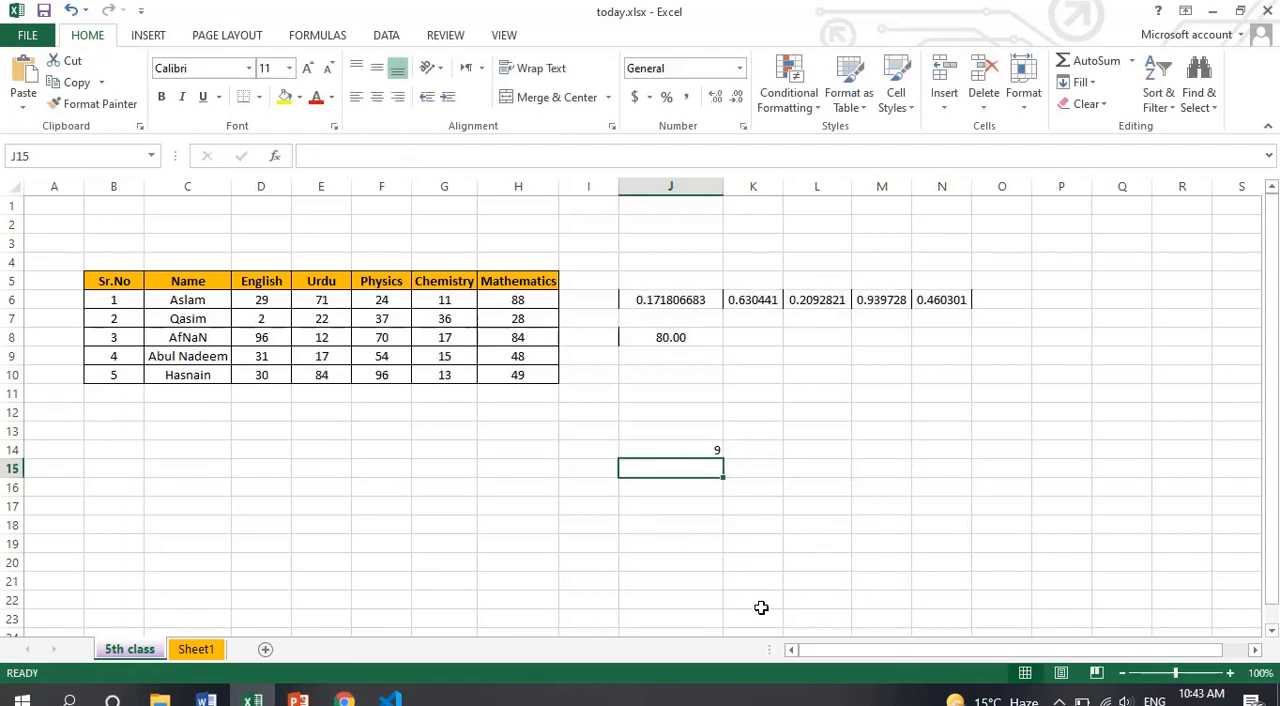
Fill the RANDBETWEEN formula from J14 across to P14 and down through row 22
left_click(687, 446)
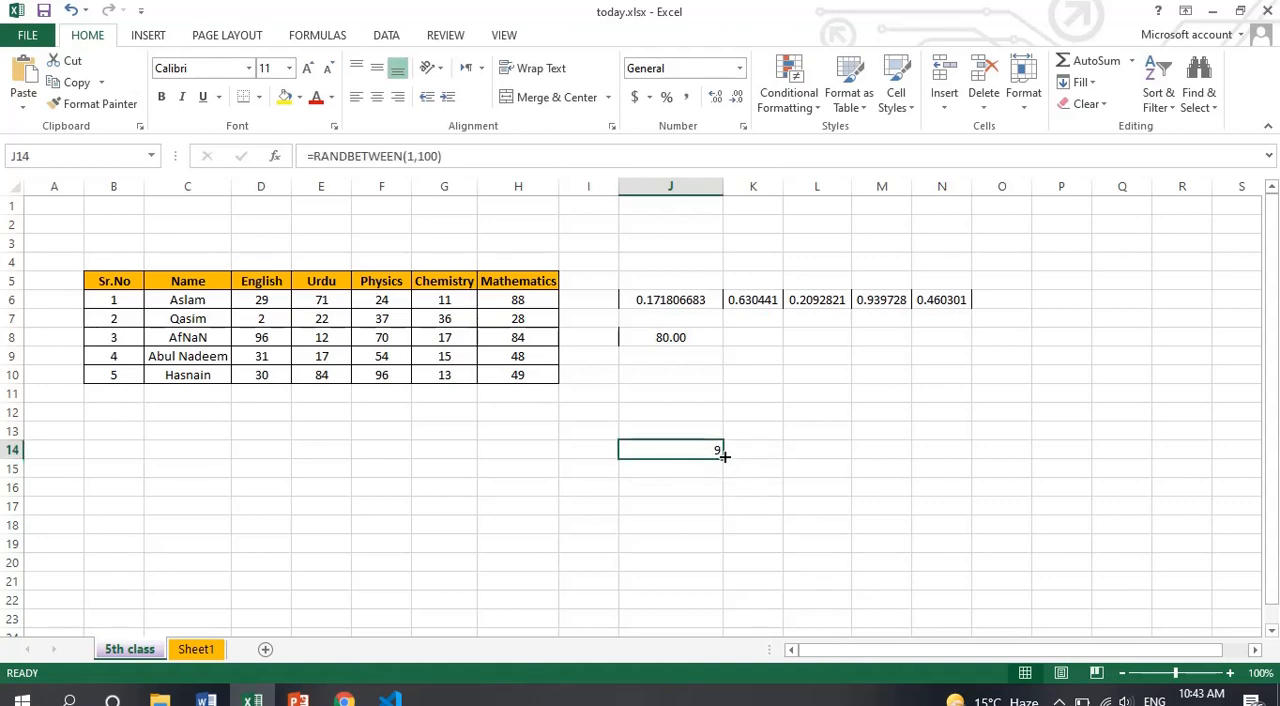
left_click_drag(721, 457, 1097, 589)
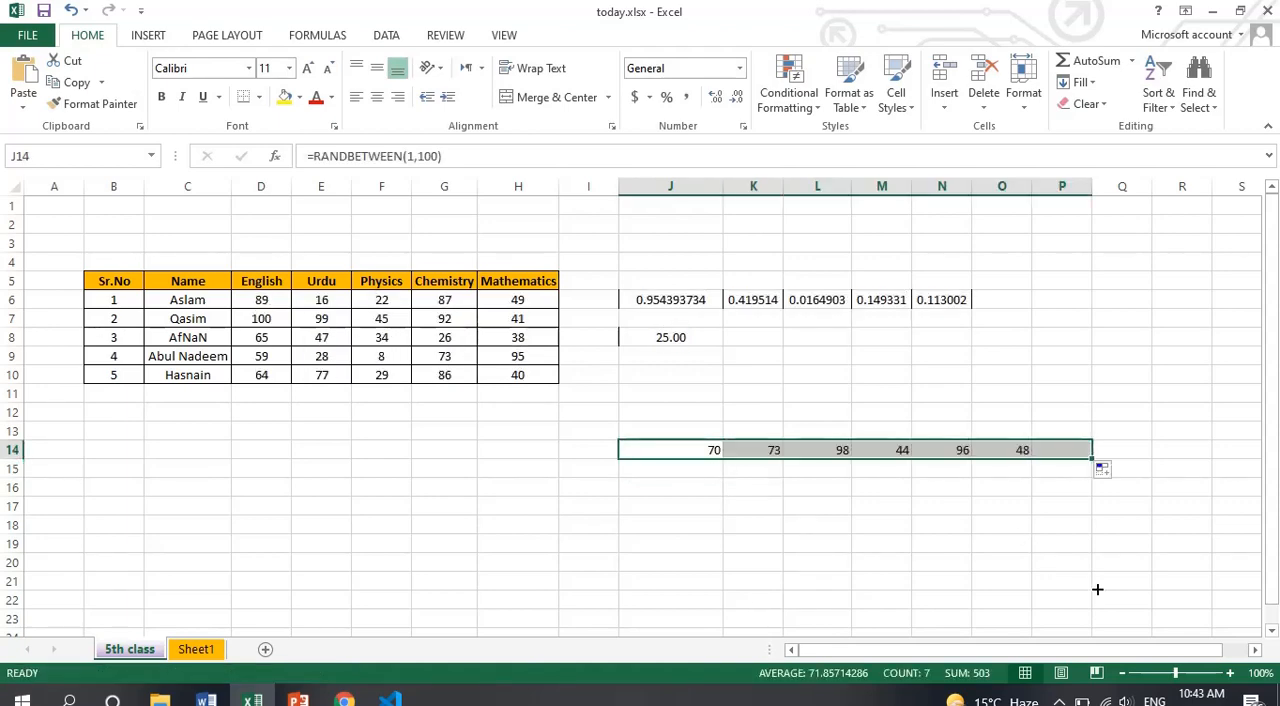
left_click(691, 447)
left_click_drag(691, 447, 1043, 592)
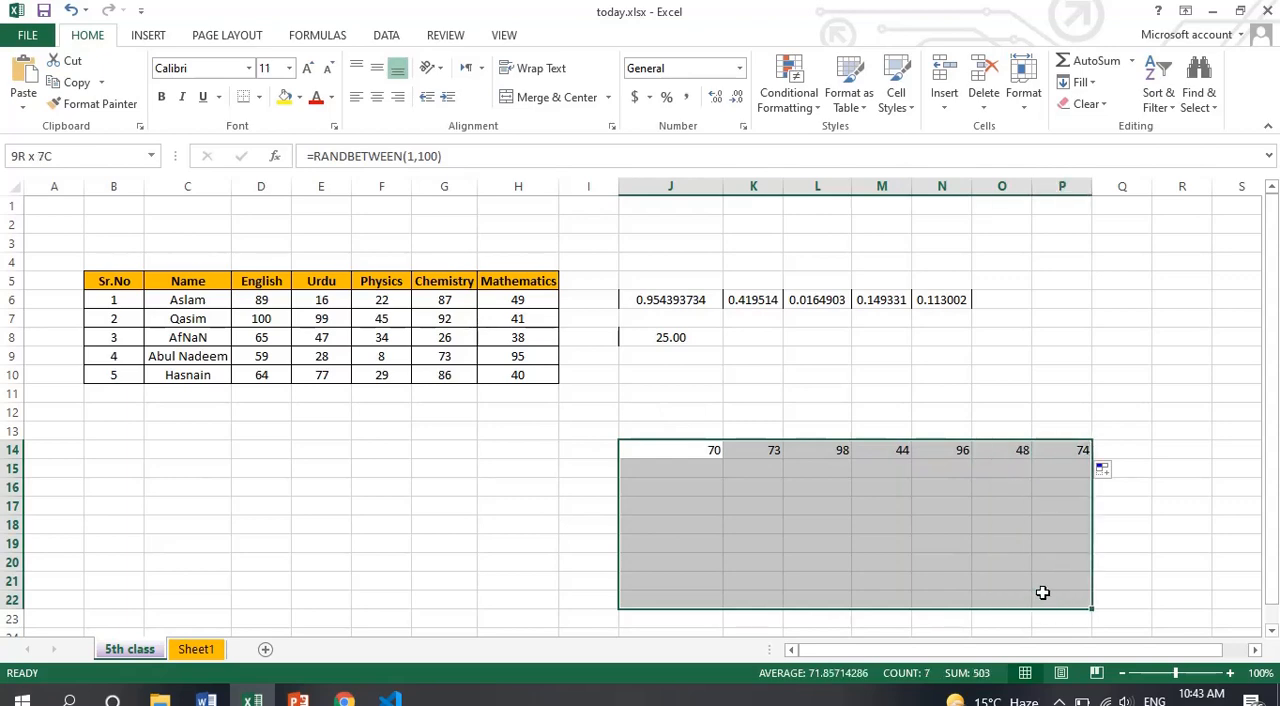
key("ctrl+d")
Check the filled RANDBETWEEN formula in cells M20 and J15, and switch back to the PowerPoint formula slide
left_click(863, 563)
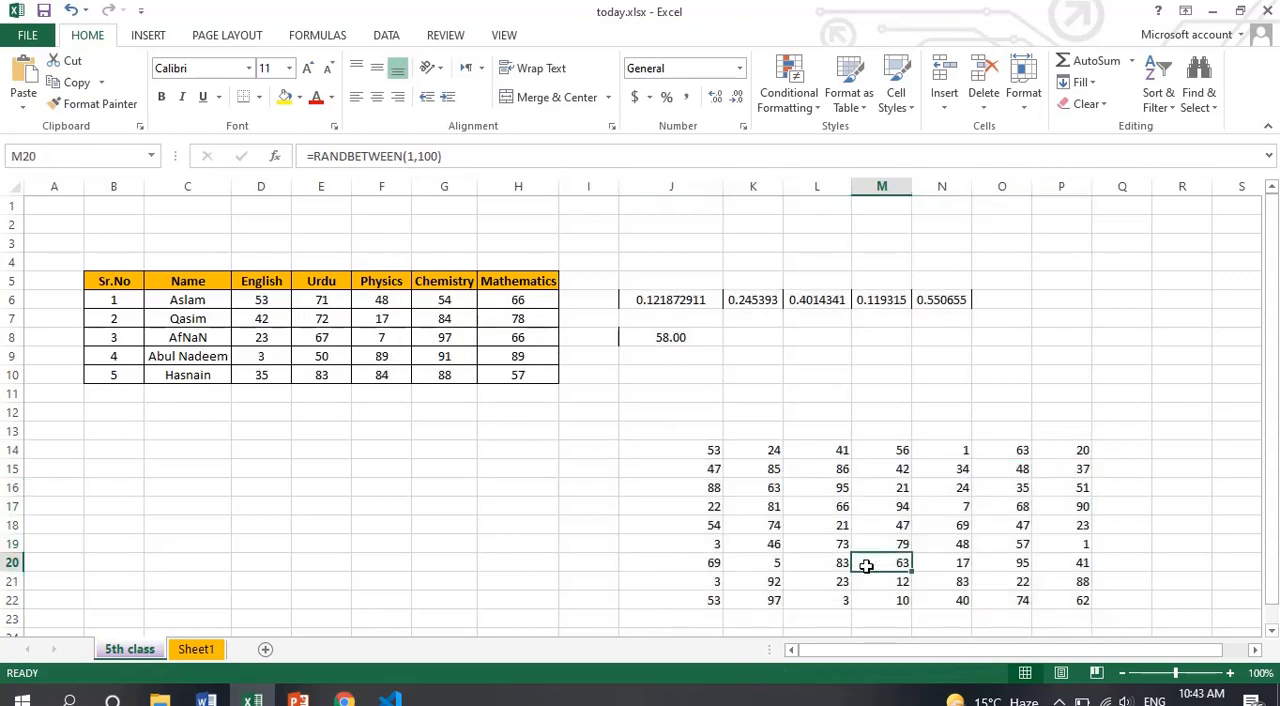
left_click(710, 470)
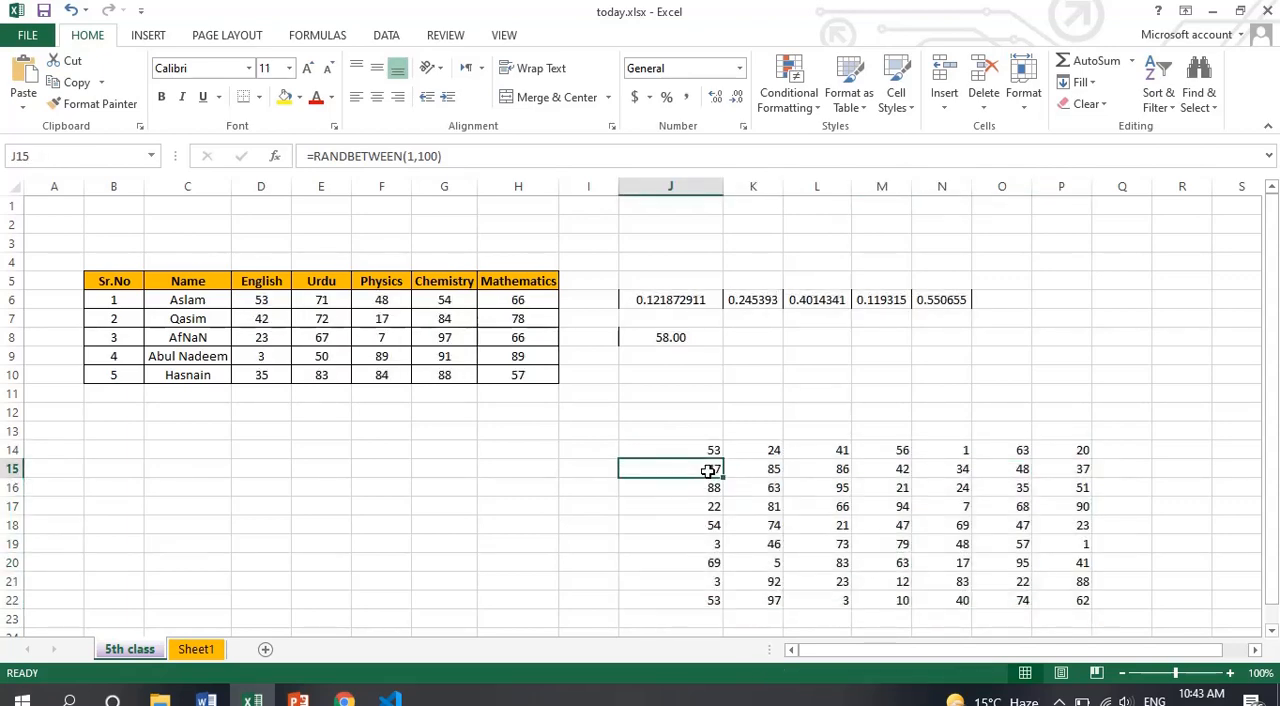
left_click(300, 698)
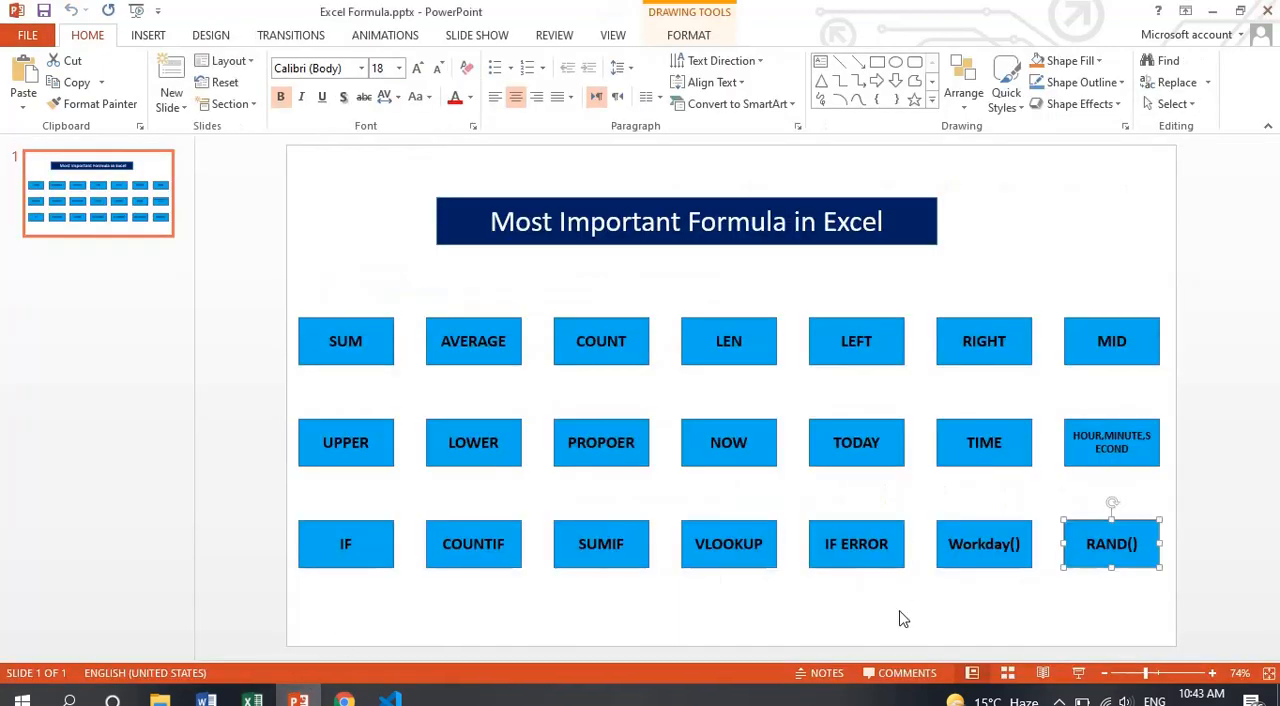